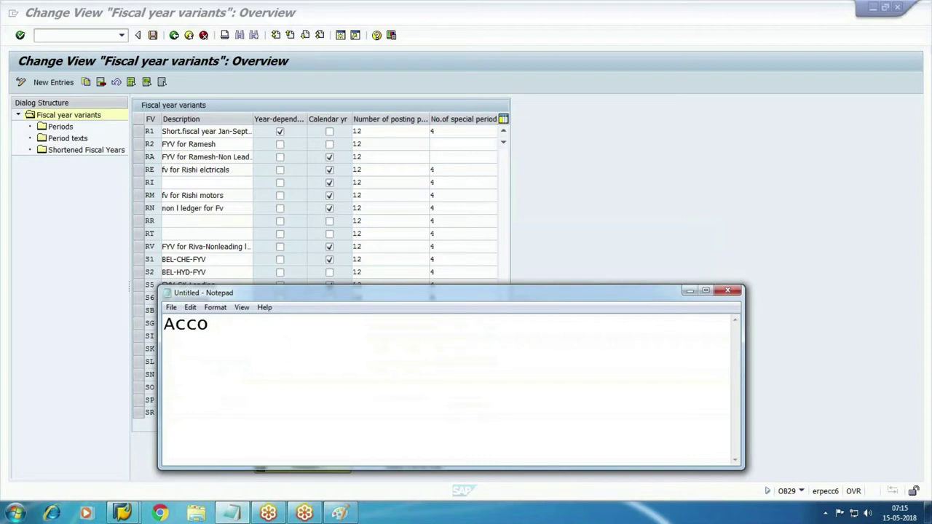
# Type the heading 'Account Type' and maximize the Notepad window
pyautogui.write('nt')
pyautogui.press('BackSpace')
pyautogui.press('BackSpace')
pyautogui.press('BackSpace')
pyautogui.write('unt Type')
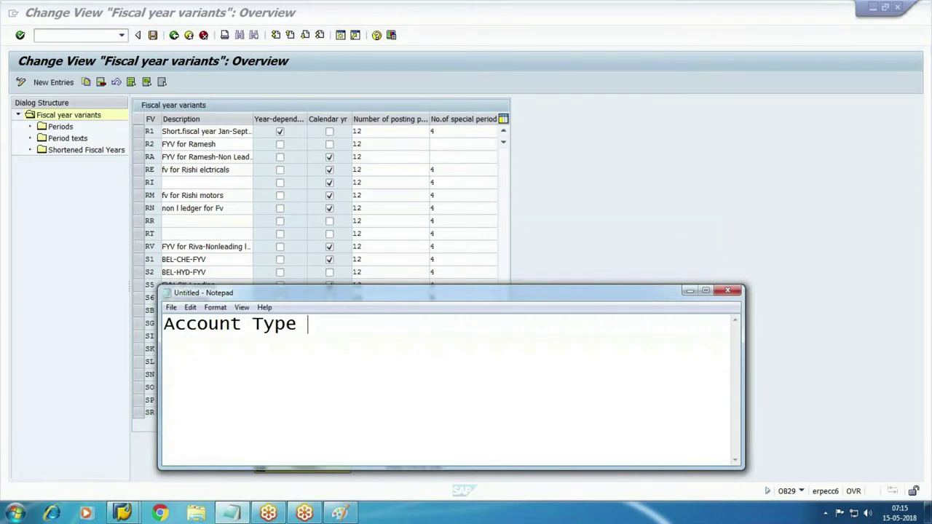
pyautogui.click(705, 291)
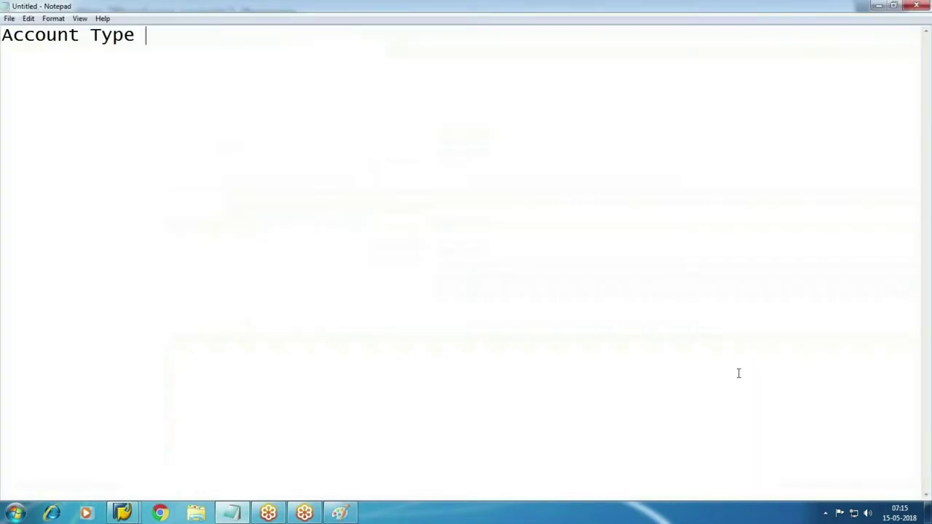
# List Customer, vendor, Asset, material and Ledger on separate lines below the heading
pyautogui.press('Return')
pyautogui.write('Customer')
pyautogui.press('Return')
pyautogui.write('vendor')
pyautogui.press('Return')
pyautogui.write('Asset')
pyautogui.press('Return')
pyautogui.write('k')
pyautogui.press('BackSpace')
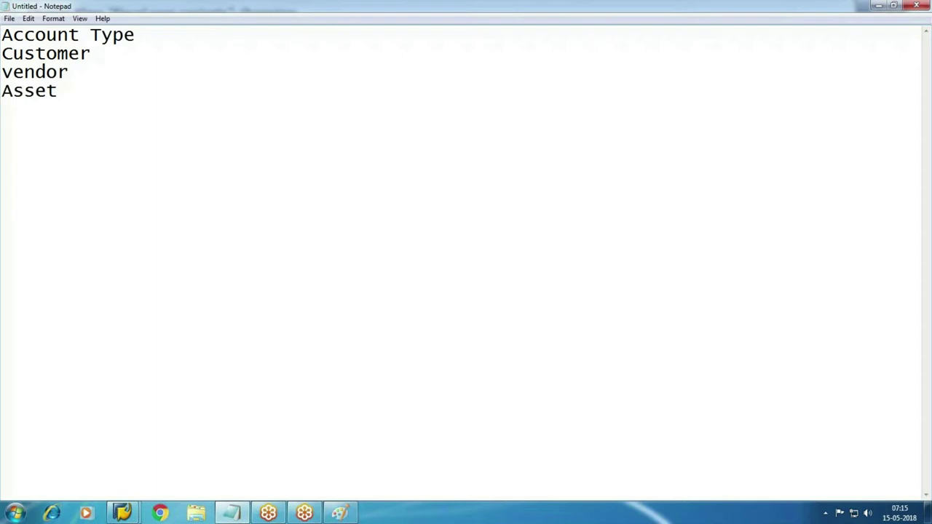
pyautogui.write('material')
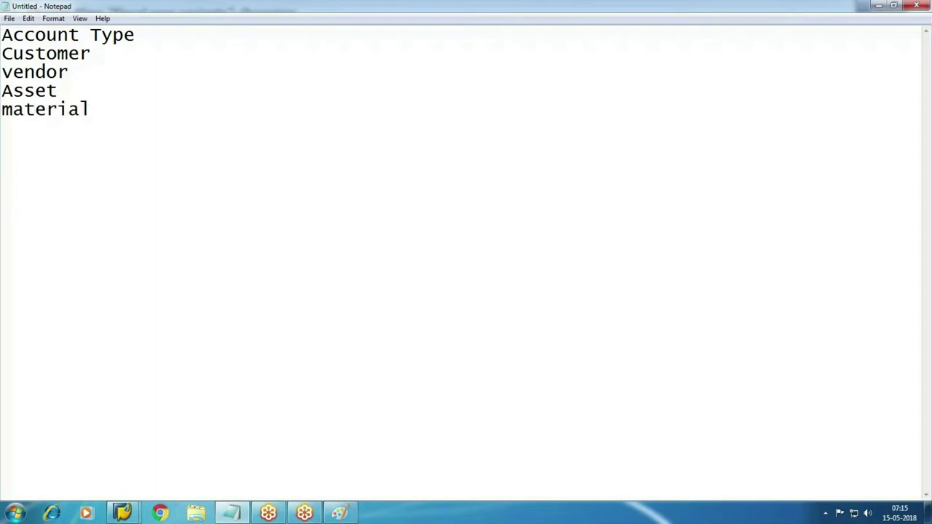
pyautogui.press('Return')
pyautogui.write('Ledger')
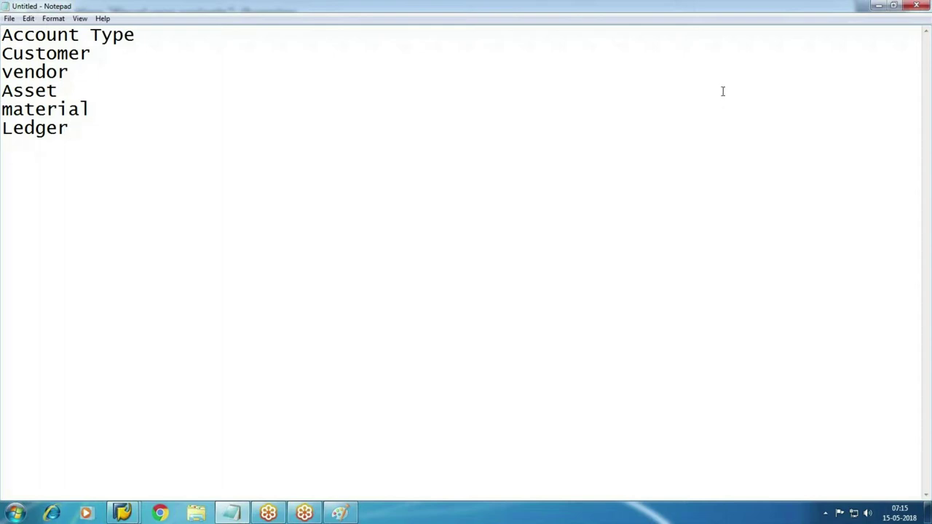
# Add '- D' beside Customer, K beside vendor and A beside Asset
pyautogui.click(111, 53)
pyautogui.write('- D')
pyautogui.click(69, 72)
pyautogui.write('K')
pyautogui.click(68, 90)
pyautogui.write('A')
pyautogui.press('BackSpace')
pyautogui.write('A')
# Add M beside material and S beside Ledger, ending on an empty line
pyautogui.click(90, 109)
pyautogui.write('M')
pyautogui.click(68, 128)
pyautogui.write('S')
pyautogui.press('Return')
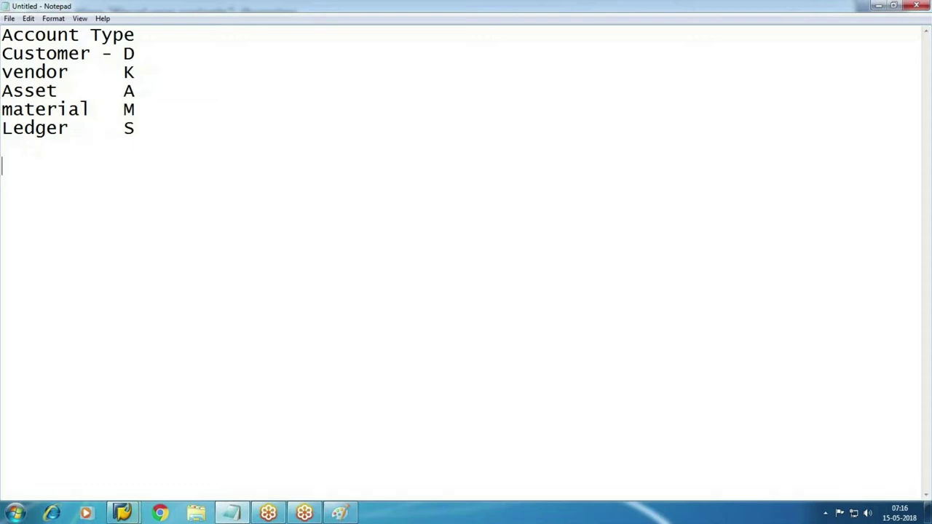
pyautogui.click(123, 513)
# Save the fiscal year variants table and open posting periods with /nOB52
pyautogui.click(231, 443)
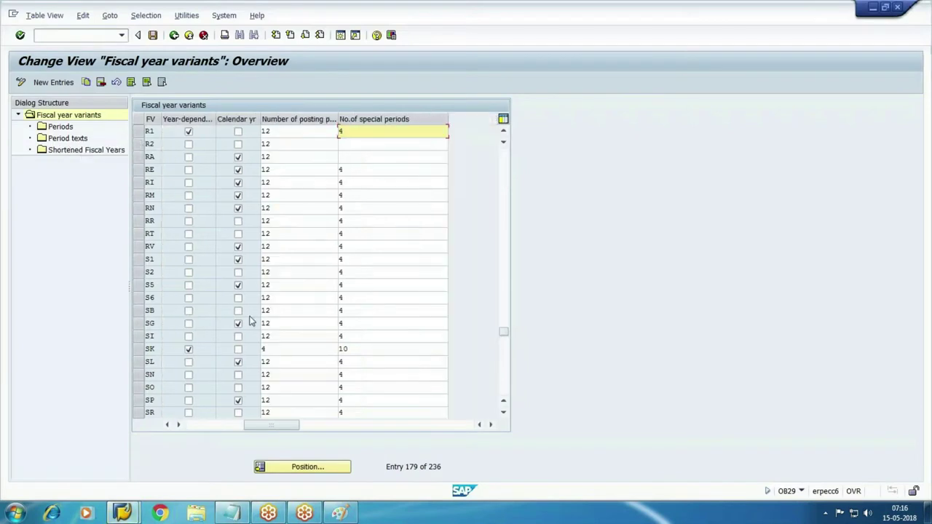
pyautogui.click(153, 35)
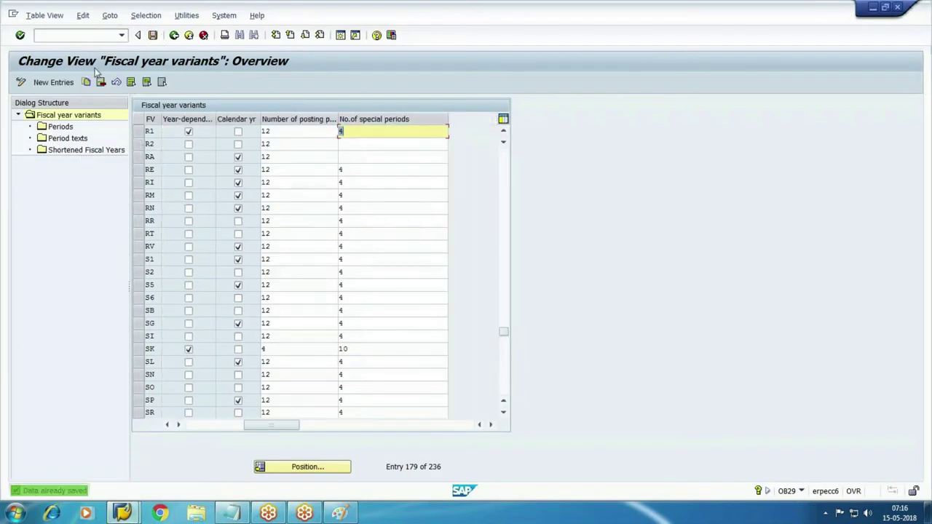
pyautogui.click(84, 39)
pyautogui.write('/N')
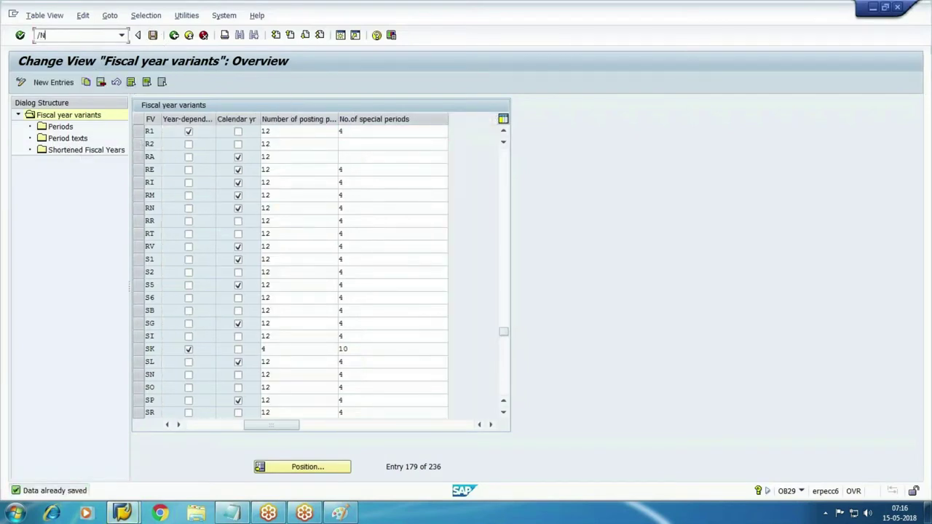
pyautogui.write('OB52')
pyautogui.press('Return')
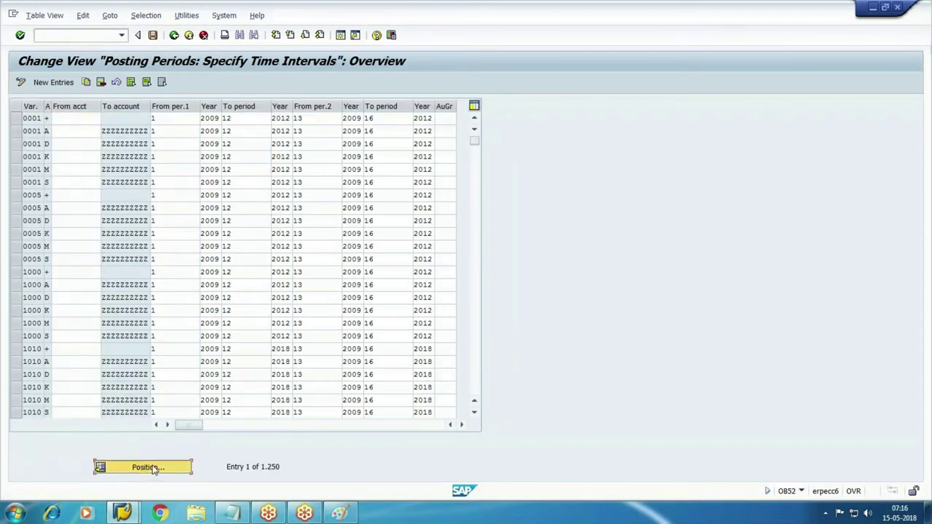
# Set variant WH10's + and S rows to open only period 04 to 04 of 2018
pyautogui.click(151, 468)
pyautogui.write('WH10')
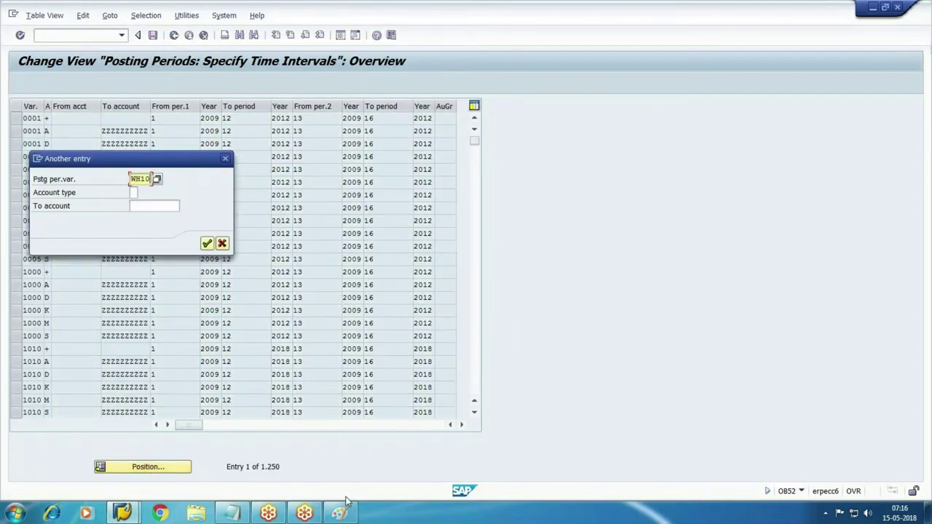
pyautogui.press('Return')
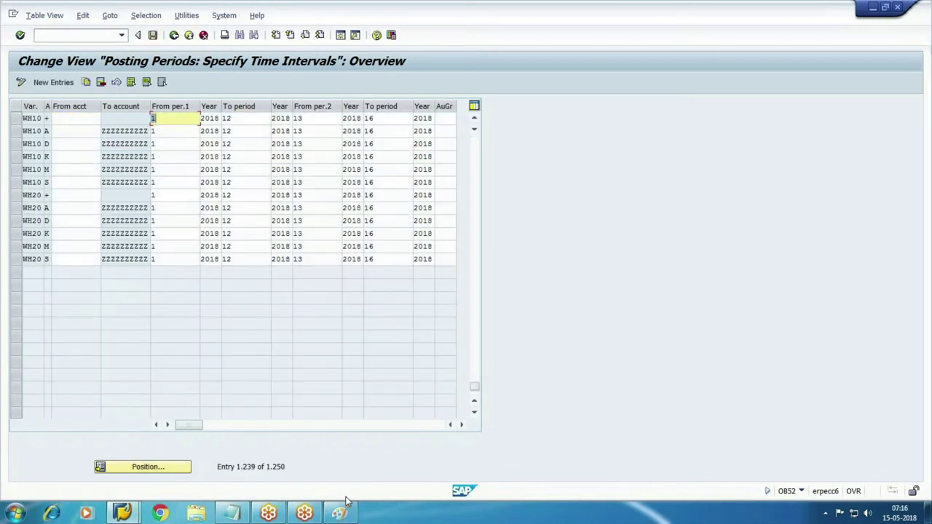
pyautogui.write('04')
pyautogui.press('Tab')
pyautogui.press('Tab')
pyautogui.write('04')
pyautogui.press('Tab')
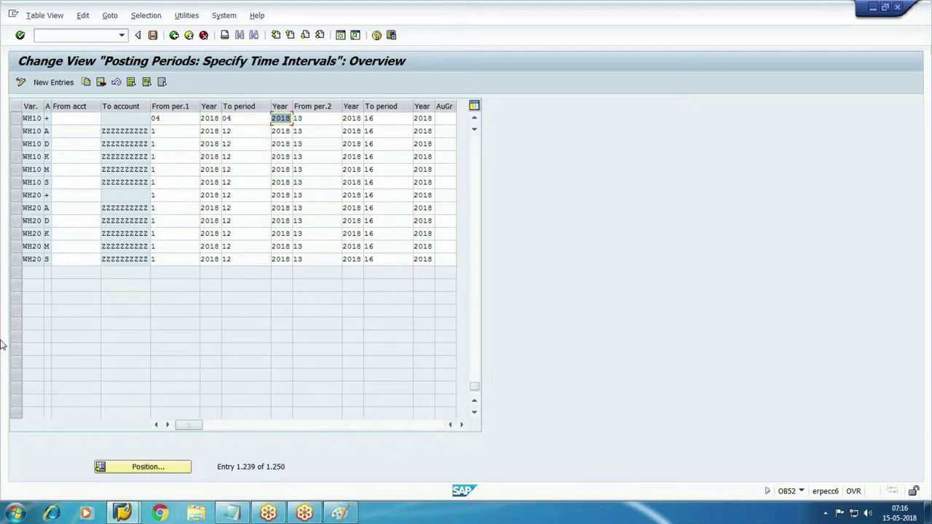
pyautogui.click(176, 182)
pyautogui.press('BackSpace')
pyautogui.write('04')
pyautogui.press('Tab')
pyautogui.press('Tab')
pyautogui.write('04')
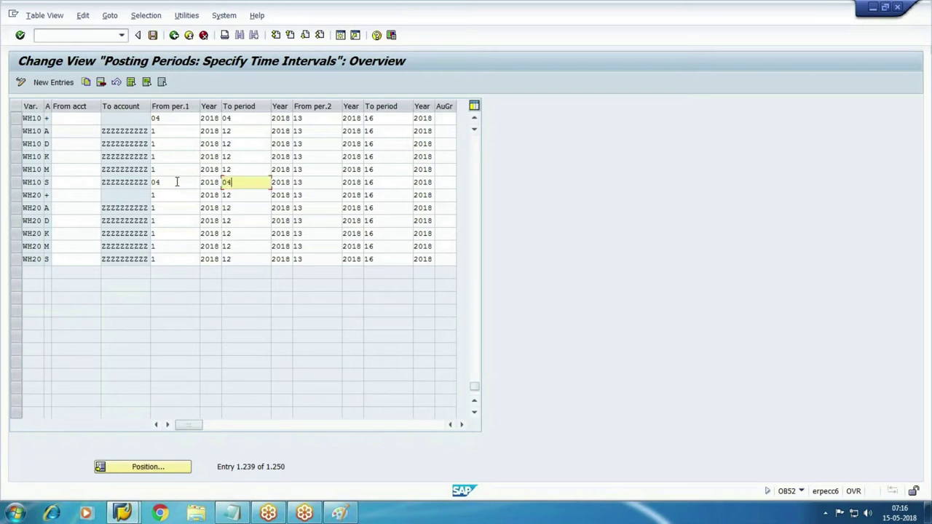
# Save the posting period changes under the Walmart-Global customizing request
pyautogui.click(152, 35)
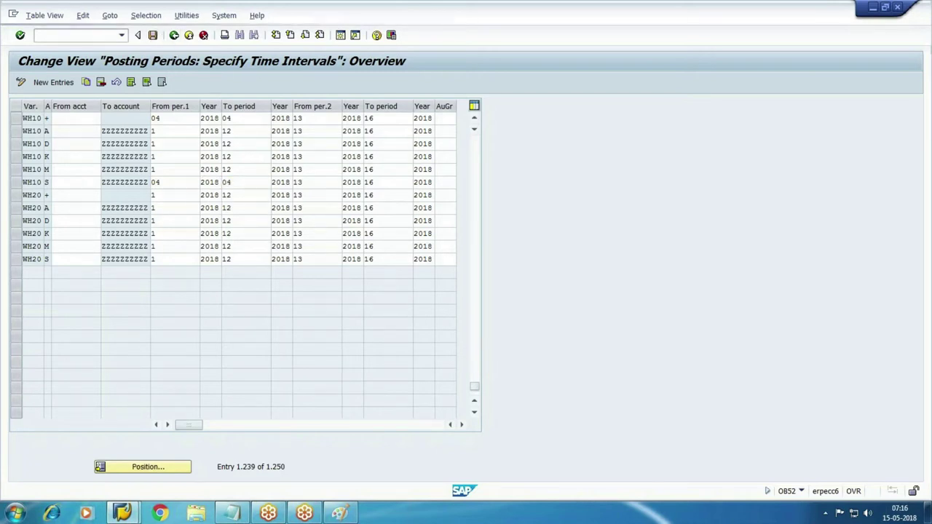
pyautogui.click(297, 216)
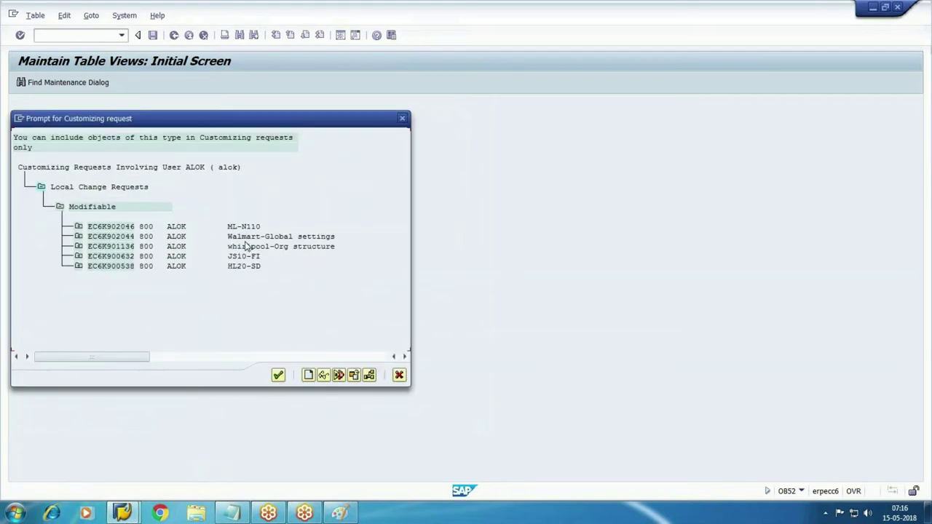
pyautogui.doubleClick(252, 237)
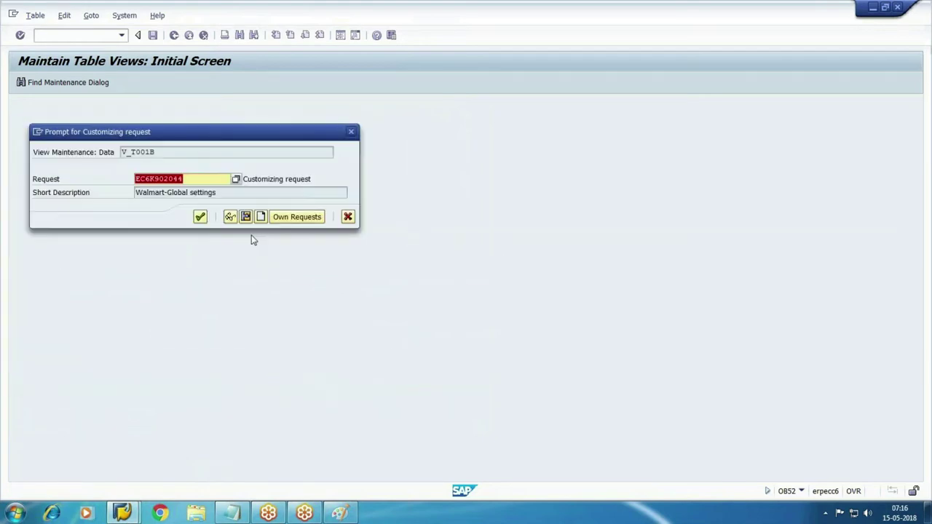
pyautogui.click(200, 217)
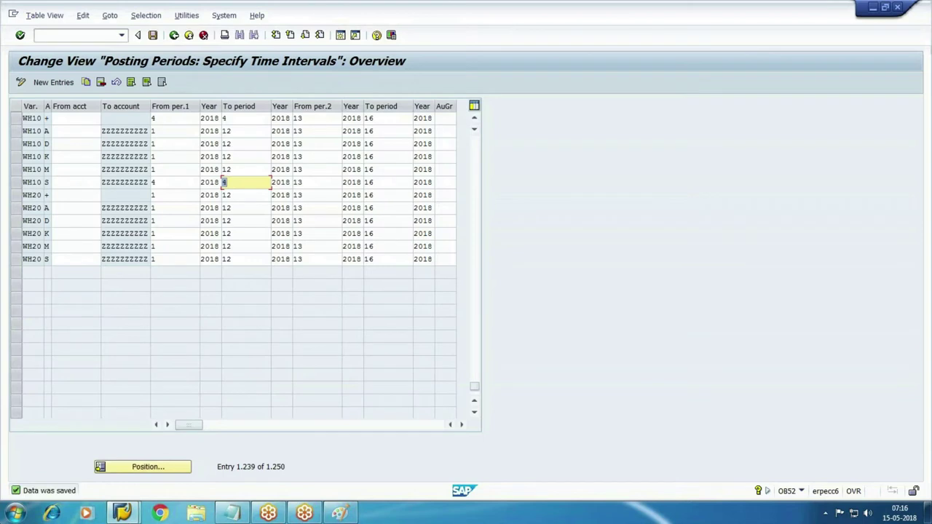
# Start G/L account document entry with /nFB50
pyautogui.click(85, 39)
pyautogui.write('/nfb50')
pyautogui.press('Return')
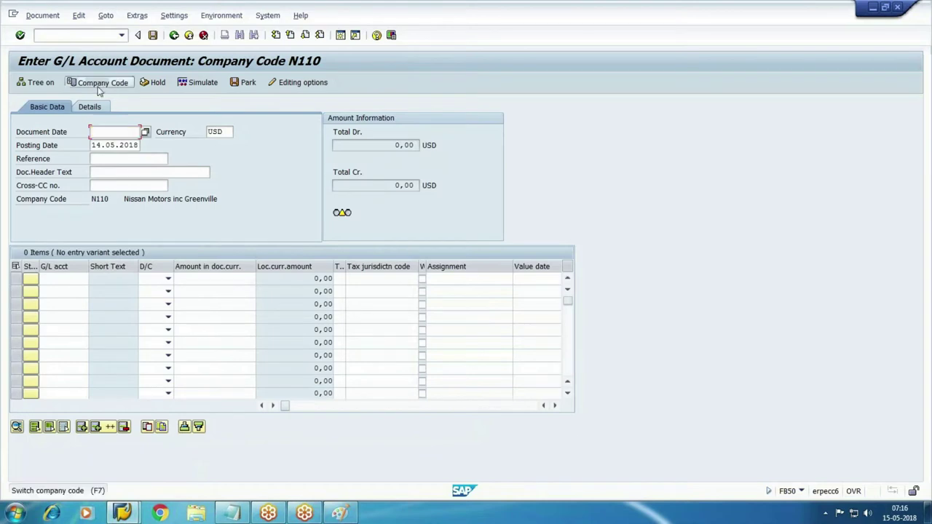
# Switch the document to company code WH10 and accept the default document date 14.05.2018
pyautogui.write('WH10')
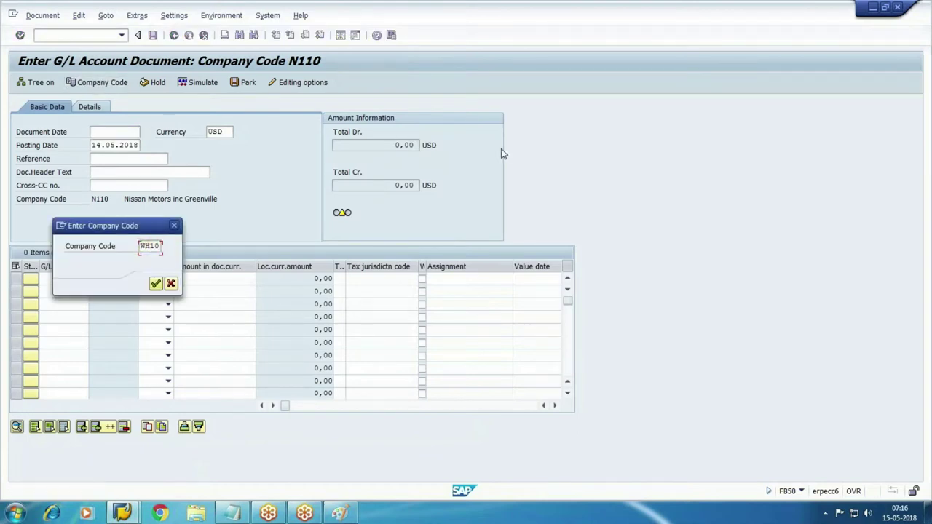
pyautogui.press('Return')
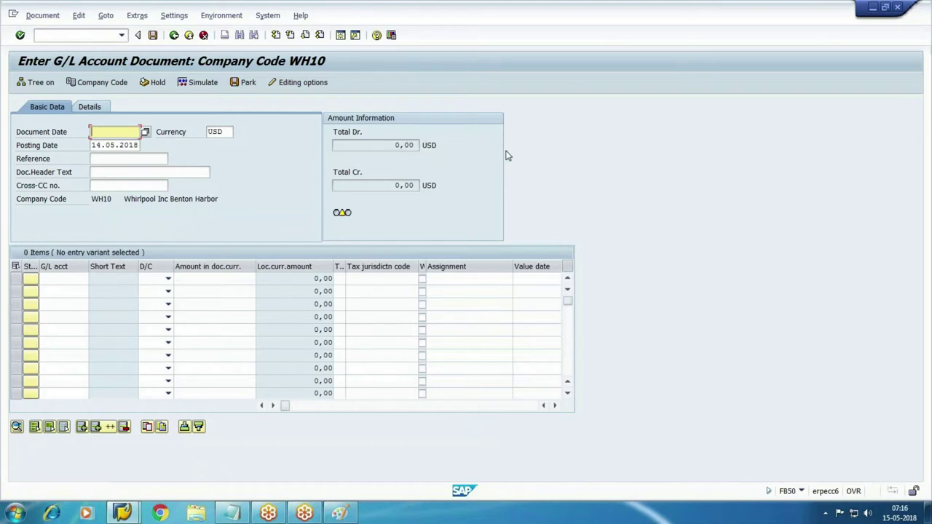
pyautogui.press('F4')
pyautogui.press('Return')
pyautogui.press('Tab')
pyautogui.press('Tab')
pyautogui.press('Tab')
pyautogui.press('Tab')
pyautogui.press('Tab')
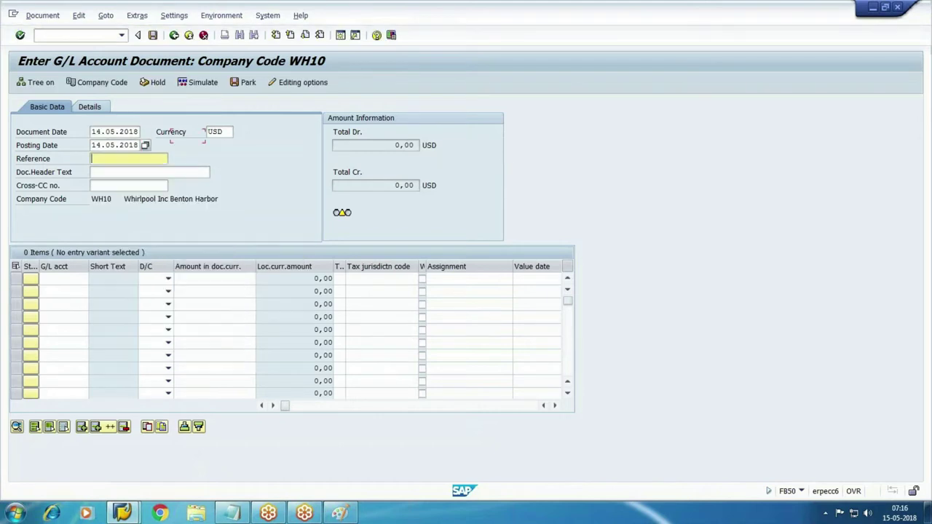
# Enter a debit of 450 on G/L account 1005, rejected because period 005 2018 is closed
pyautogui.press('F4')
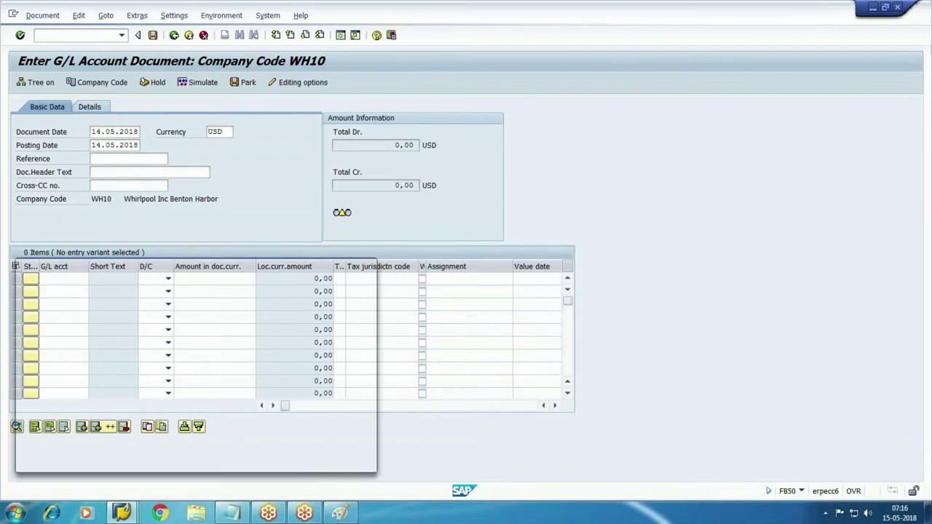
pyautogui.press('Return')
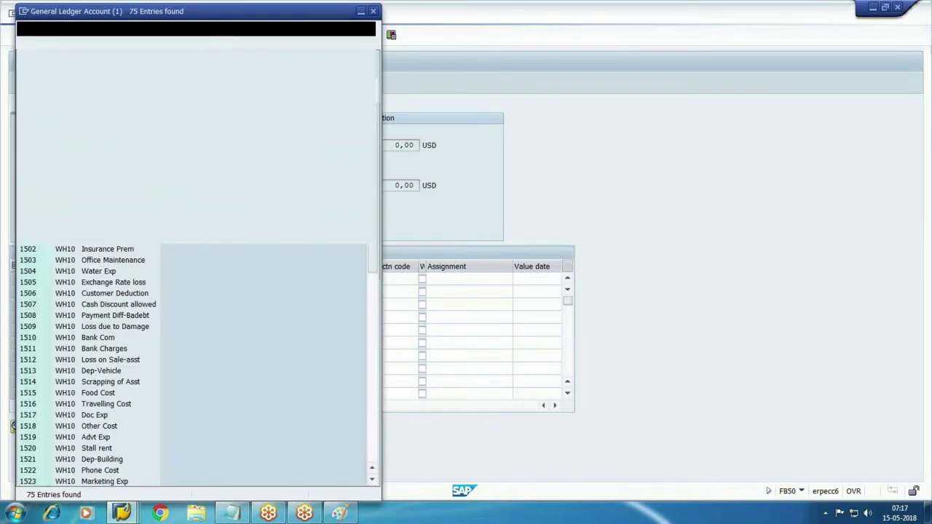
pyautogui.doubleClick(102, 139)
pyautogui.press('Tab')
pyautogui.press('Tab')
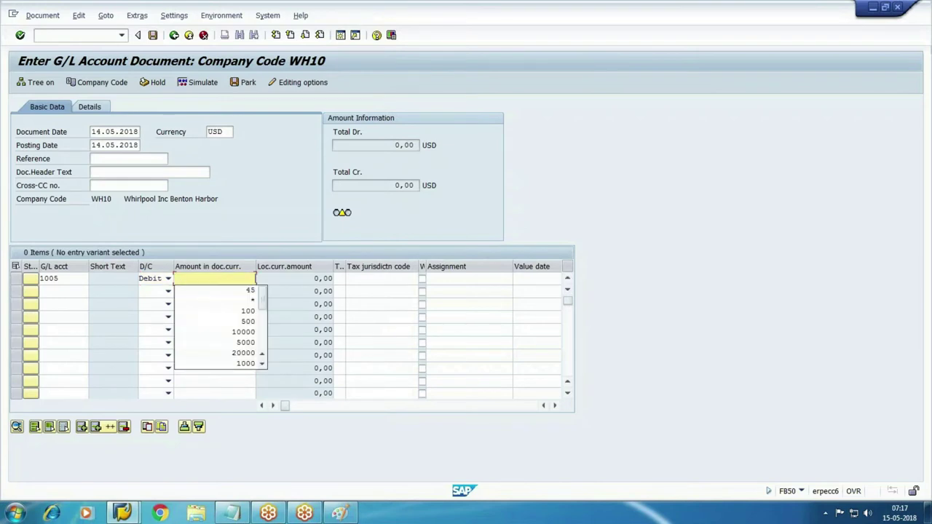
pyautogui.write('450')
pyautogui.press('Tab')
pyautogui.press('Tab')
pyautogui.press('Tab')
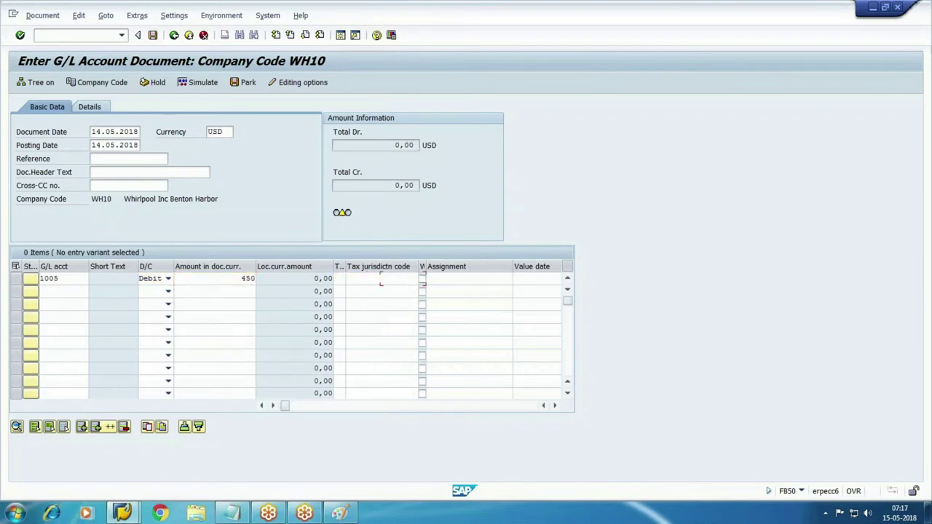
pyautogui.press('Return')
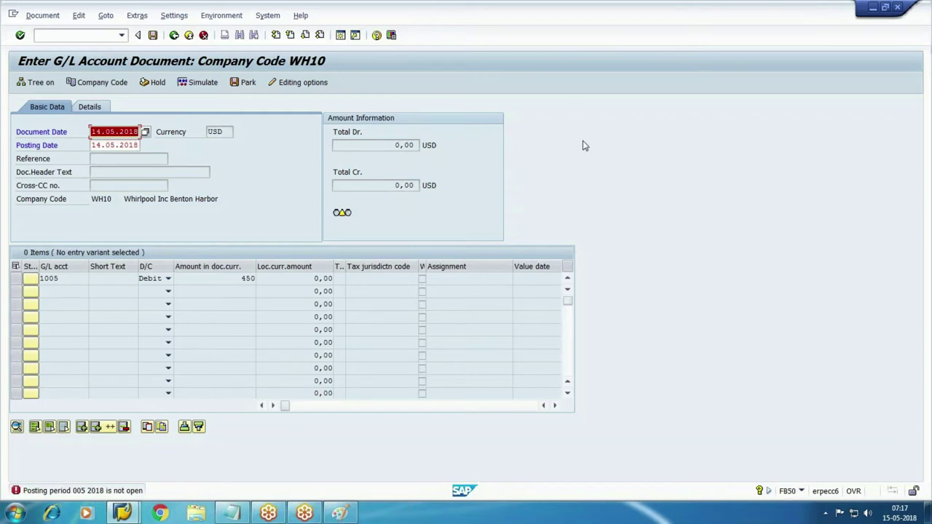
# Bring the Notepad account-type notes with codes D, K, A, M, S back to the front
pyautogui.moveTo(246, 512)
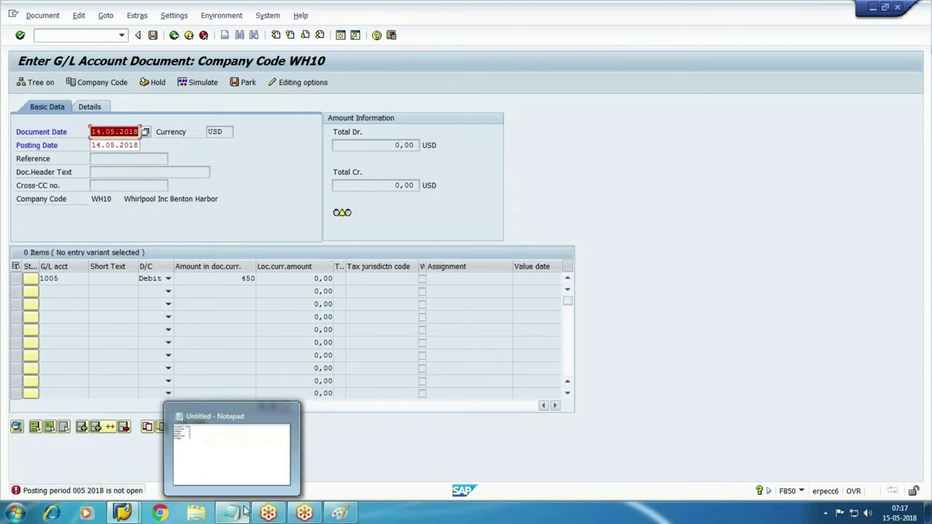
pyautogui.click(244, 443)
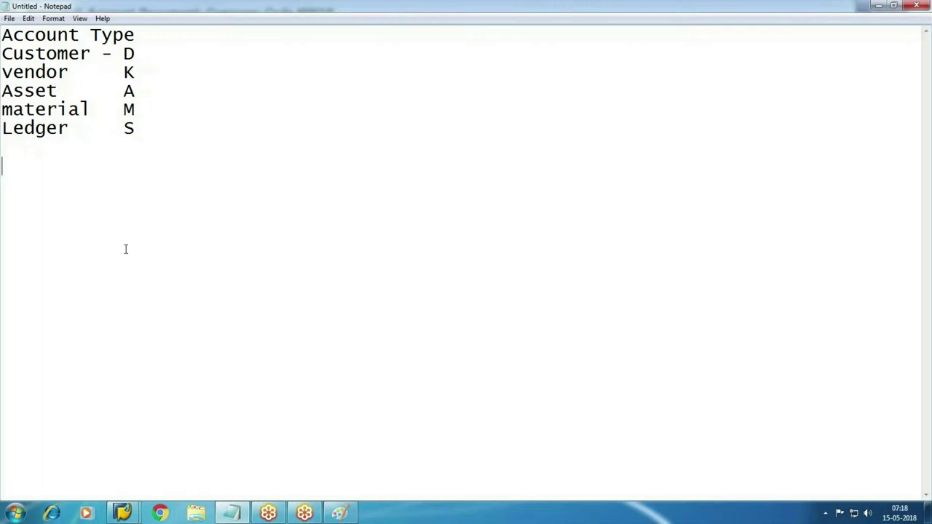
# Start a new empty line after the Ledger S entry
pyautogui.press('BackSpace')
pyautogui.press('BackSpace')
pyautogui.press('Return')
# Annotate the Customer - D line with 'April-May'
pyautogui.moveTo(4, 50); pyautogui.dragTo(150, 144)
pyautogui.click(185, 143)
pyautogui.click(168, 52)
pyautogui.write('Api')
pyautogui.press('BackSpace')
pyautogui.write('ril-')
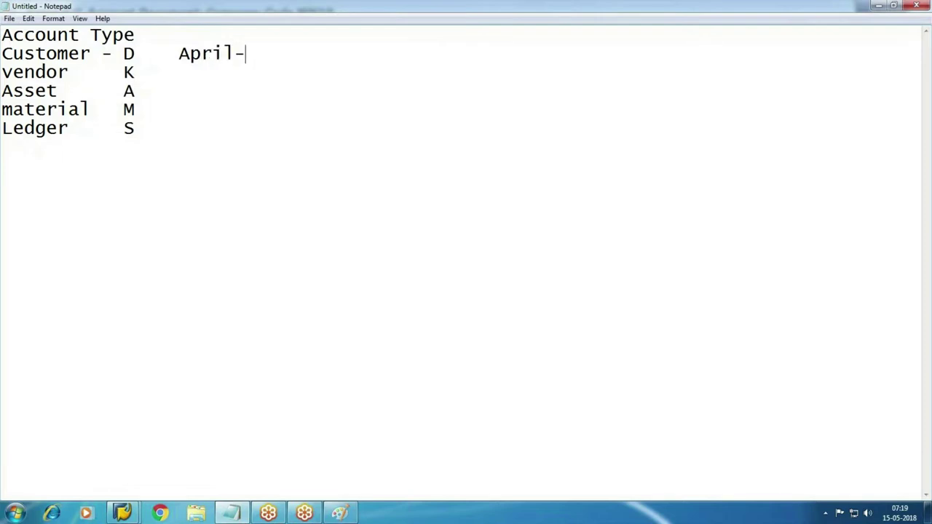
pyautogui.write('May')
pyautogui.click(136, 72)
# Add a 'Valid All +' line beneath Ledger S
pyautogui.click(161, 127)
pyautogui.press('Return')
pyautogui.write('Valid')
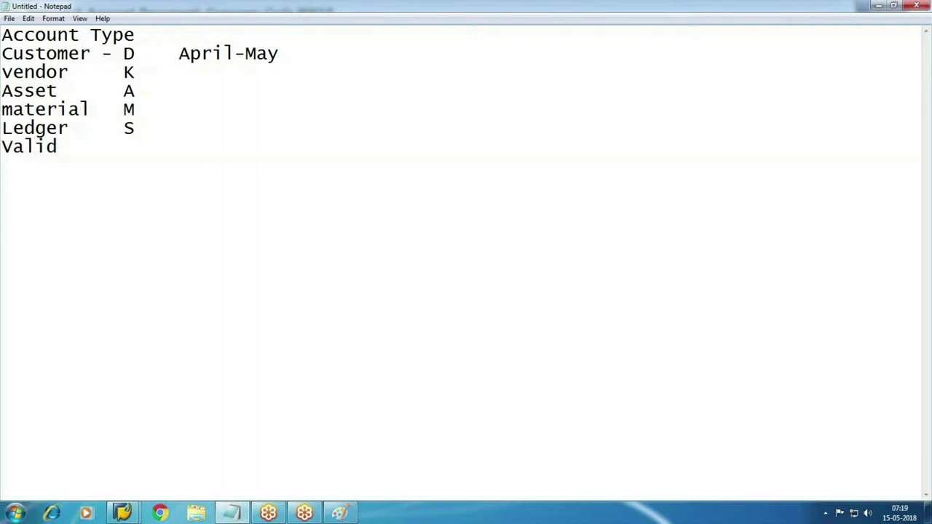
pyautogui.write(' All')
pyautogui.press('BackSpace')
pyautogui.write('+')
# Highlight the Valid All + line and the Customer-to-Ledger lines while explaining them
pyautogui.moveTo(145, 148); pyautogui.dragTo(5, 148)
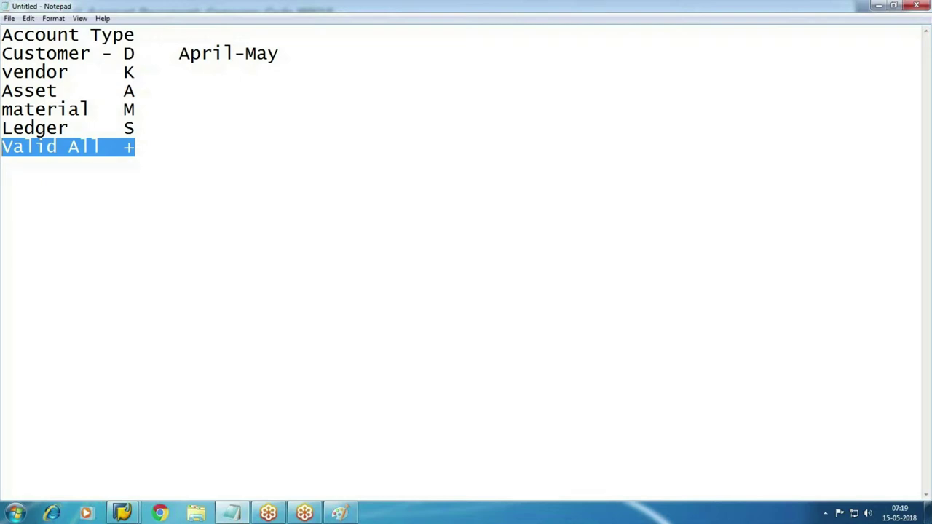
pyautogui.moveTo(2, 57); pyautogui.dragTo(233, 129)
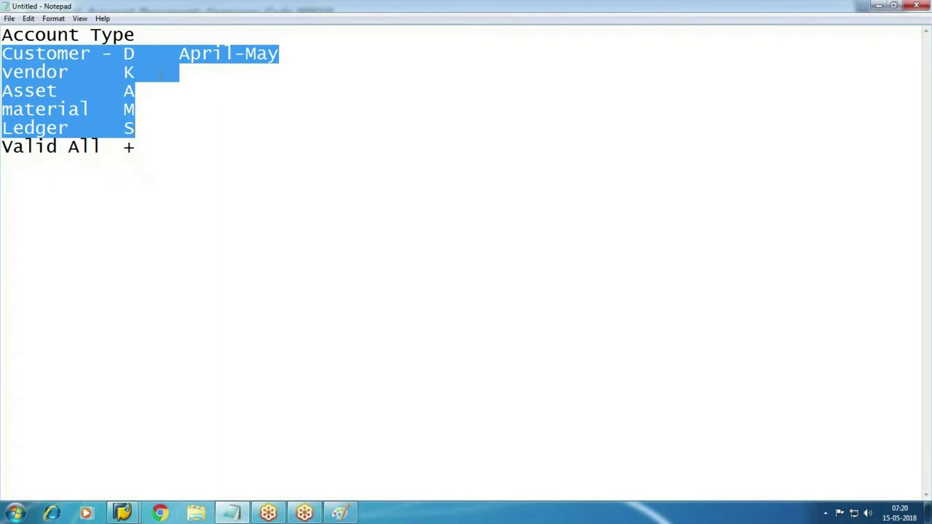
pyautogui.click(185, 126)
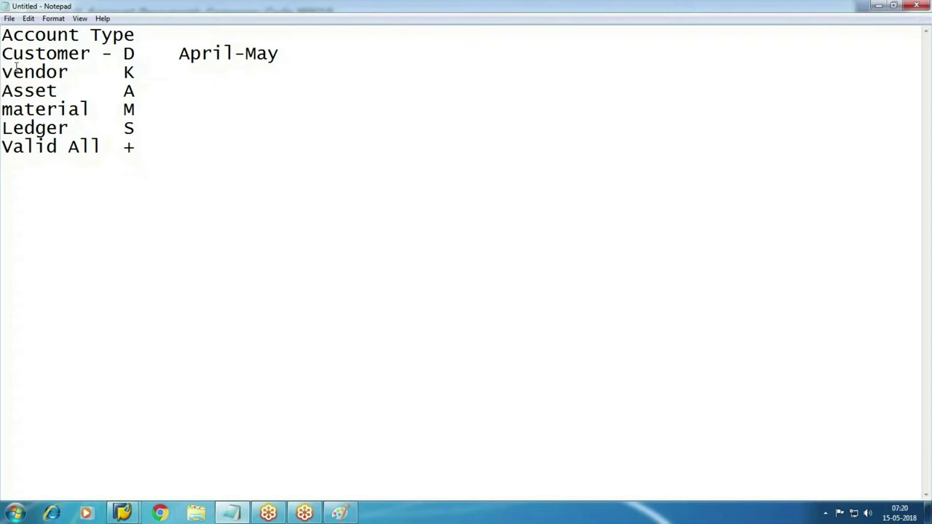
pyautogui.moveTo(160, 147); pyautogui.dragTo(4, 147)
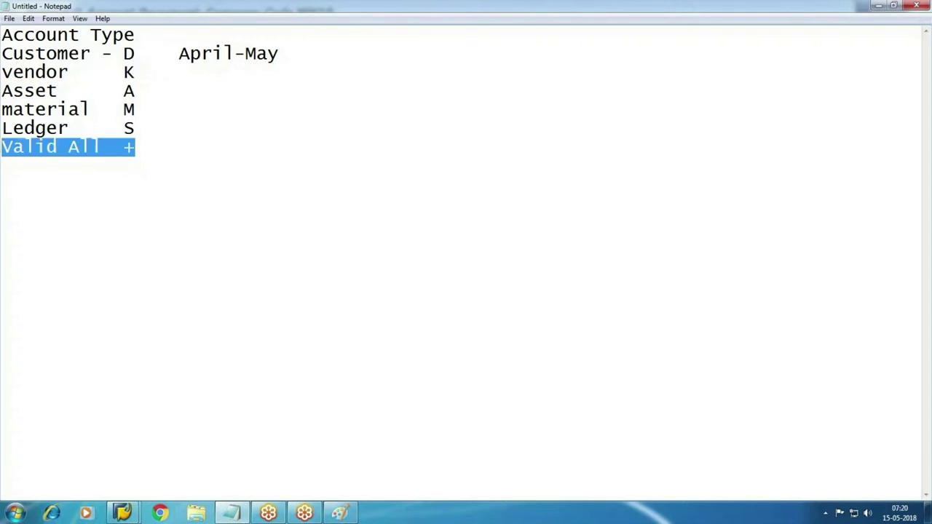
pyautogui.moveTo(4, 48); pyautogui.dragTo(225, 124)
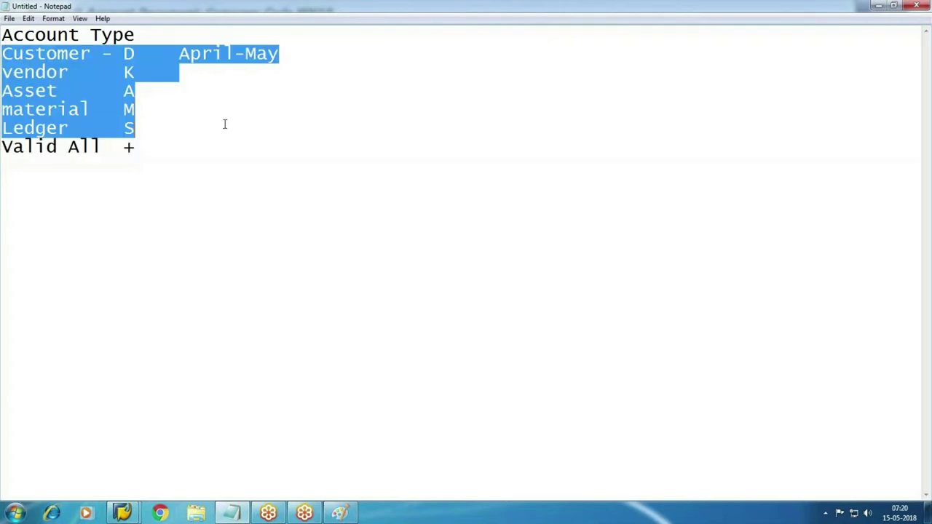
pyautogui.click(18, 152)
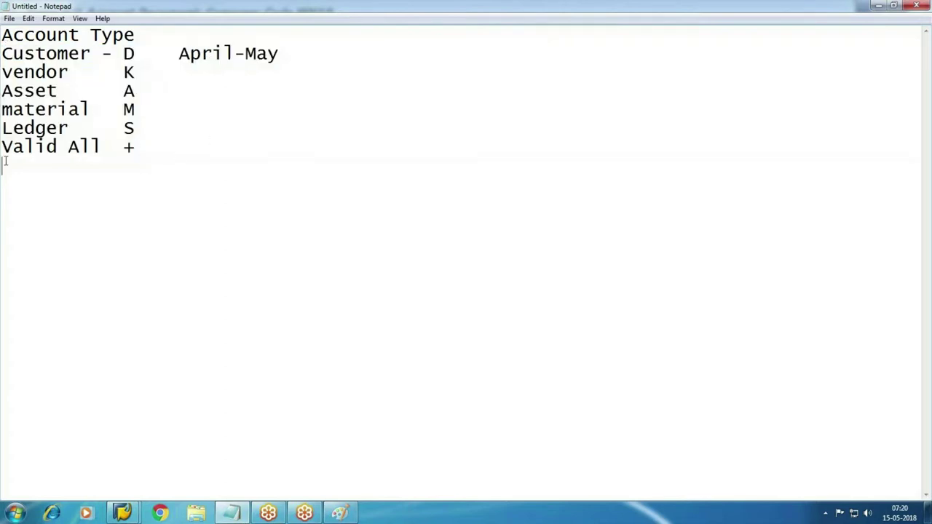
pyautogui.moveTo(3, 51); pyautogui.dragTo(202, 128)
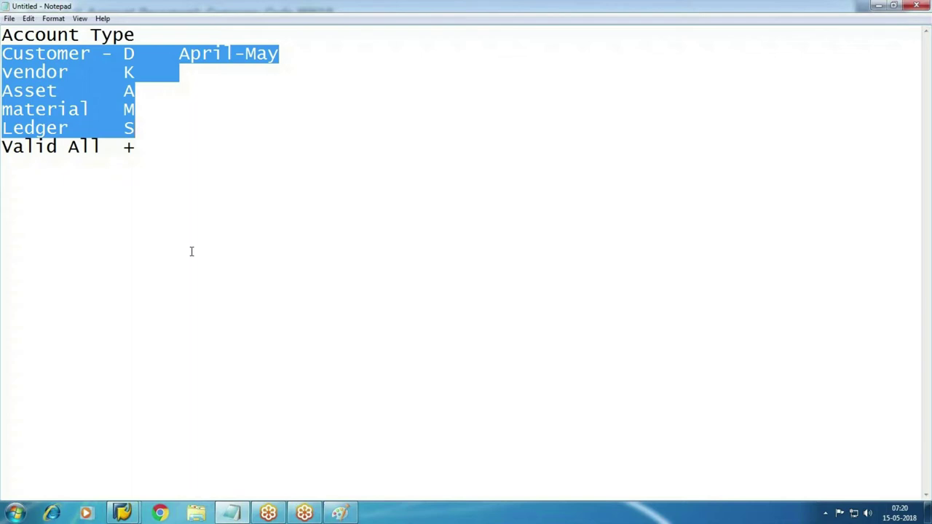
pyautogui.click(261, 199)
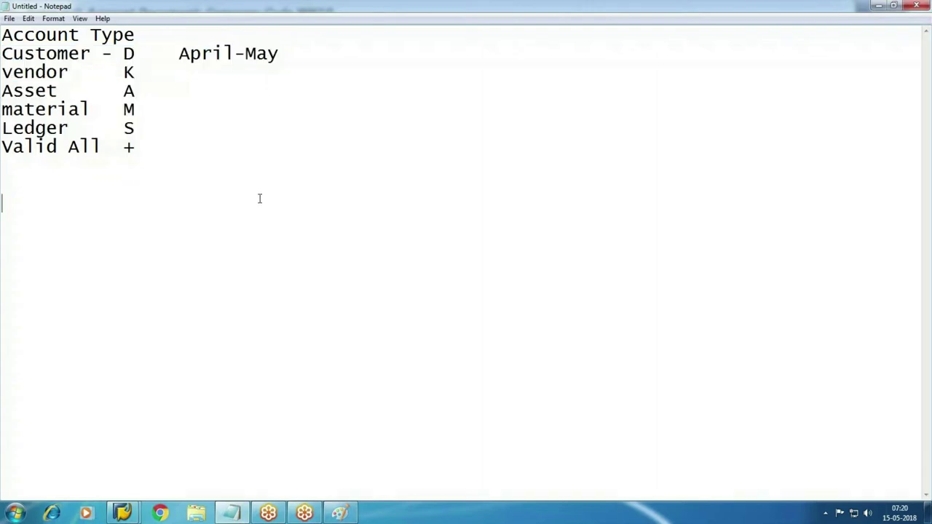
# Add WM10 and WM20 on separate lines below Valid All +
pyautogui.click(194, 153)
pyautogui.press('Return')
pyautogui.press('Return')
pyautogui.write('WM10')
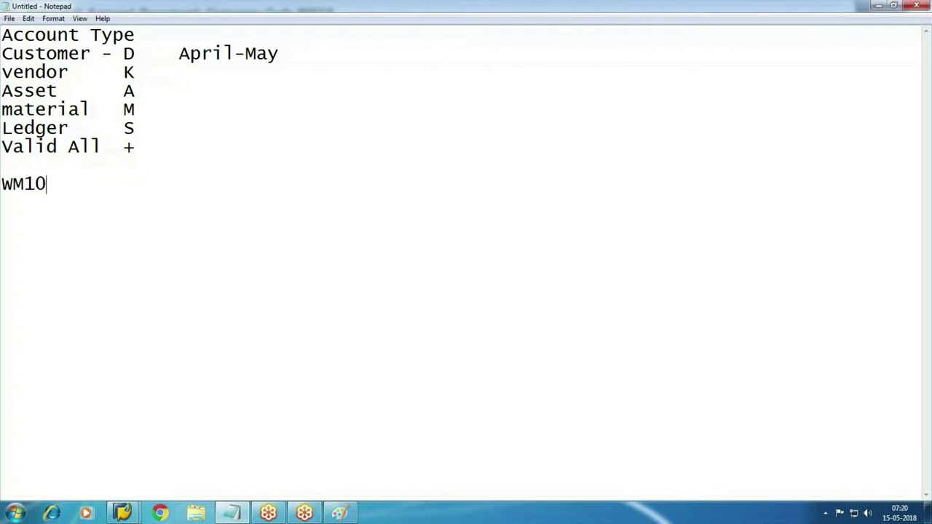
pyautogui.press('Return')
pyautogui.write('WM20')
pyautogui.click(46, 183)
# Back in SAP, run /NSPRO and open the SAP Reference IMG
pyautogui.moveTo(122, 513)
pyautogui.click(204, 448)
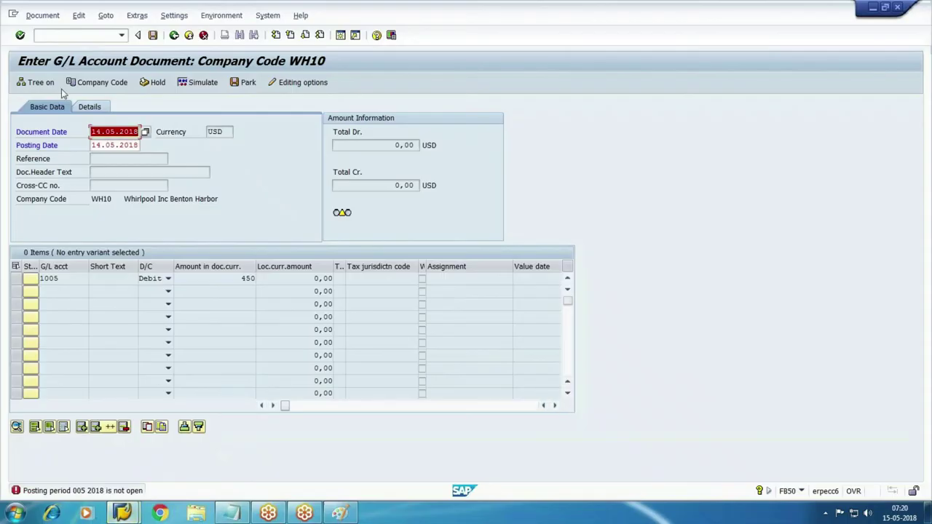
pyautogui.click(63, 35)
pyautogui.write('/NSPRO')
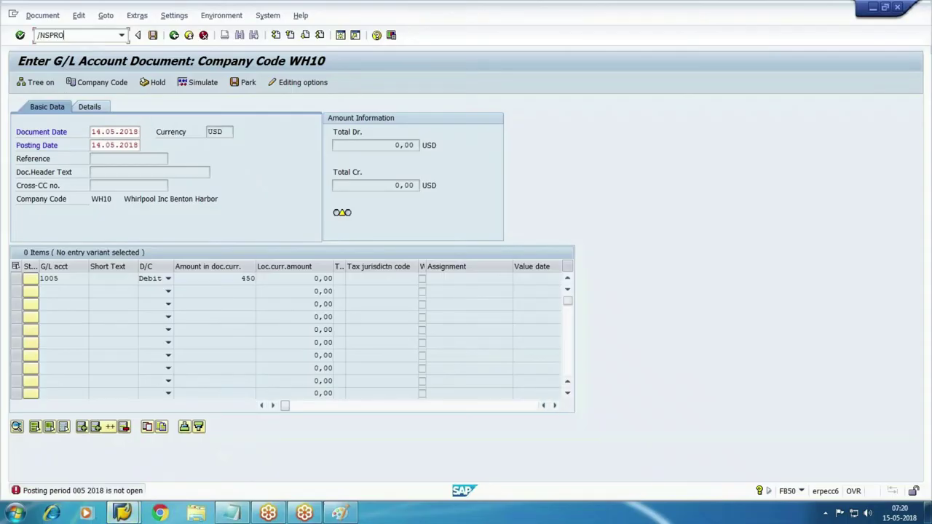
pyautogui.press('Return')
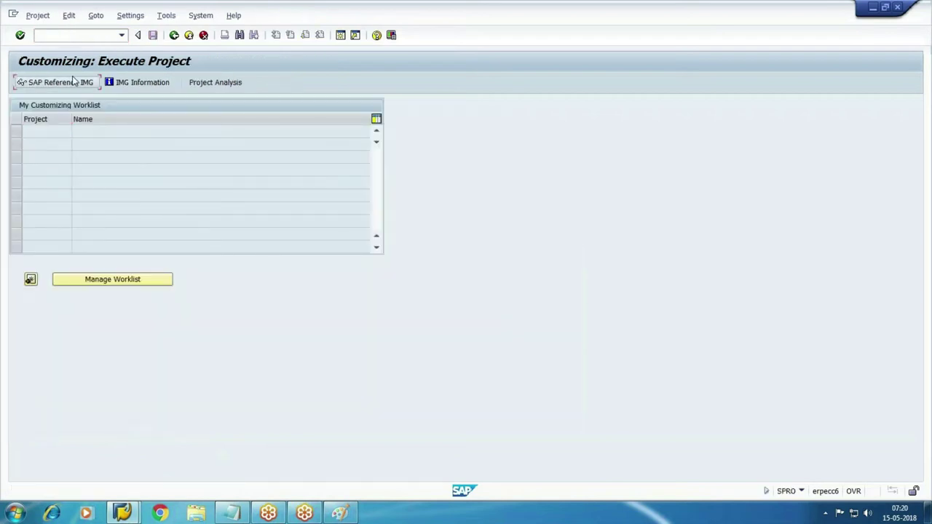
pyautogui.click(63, 82)
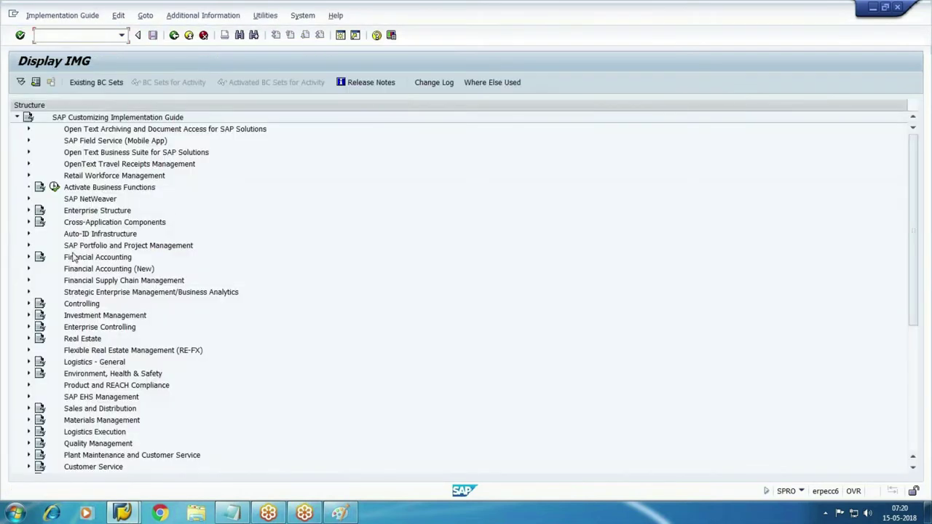
# Expand Financial Accounting (New), its Global Settings and the Ledgers node in the IMG tree
pyautogui.click(29, 269)
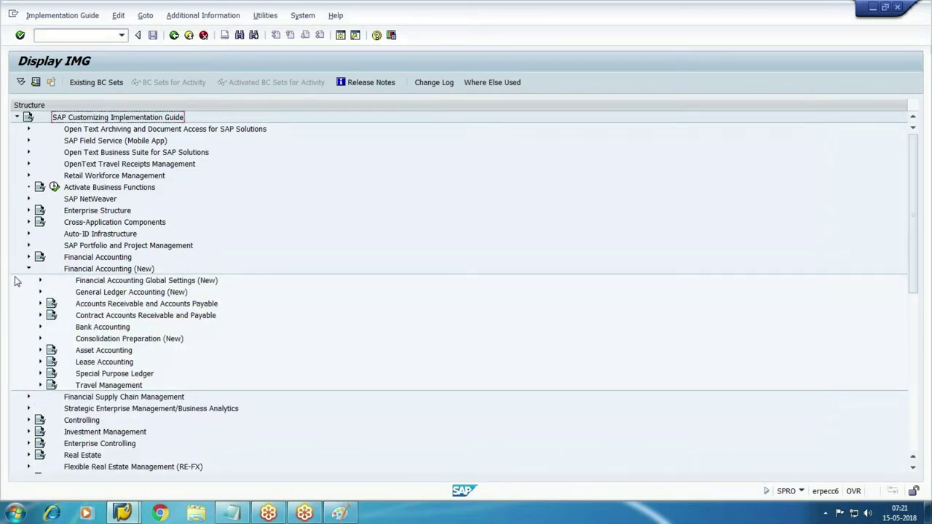
pyautogui.scroll(-1, 73, 277)
pyautogui.click(125, 270)
pyautogui.click(40, 269)
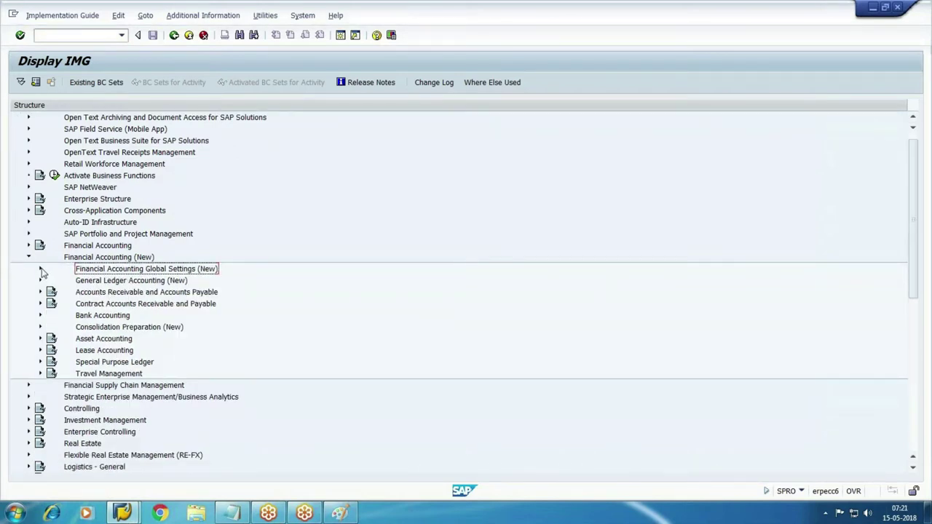
pyautogui.scroll(-1, 124, 282)
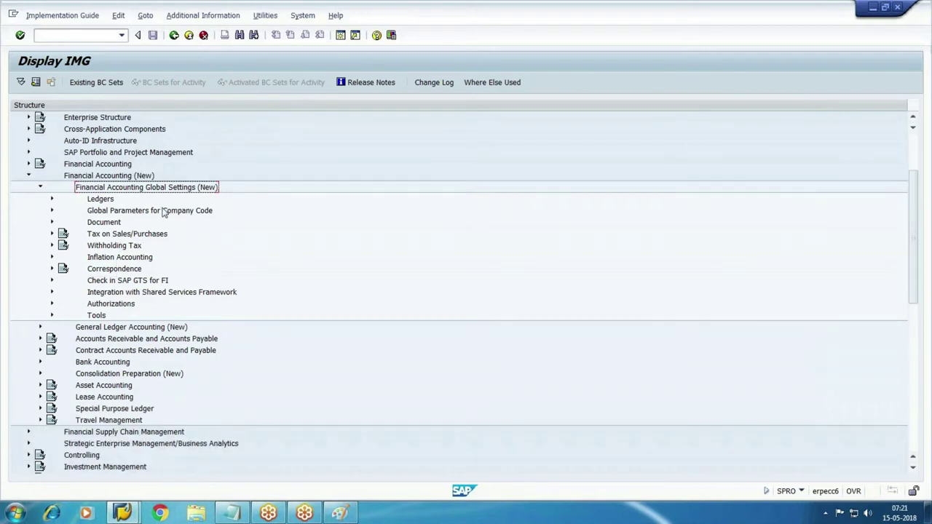
pyautogui.scroll(-1, 141, 223)
pyautogui.scroll(1, 141, 223)
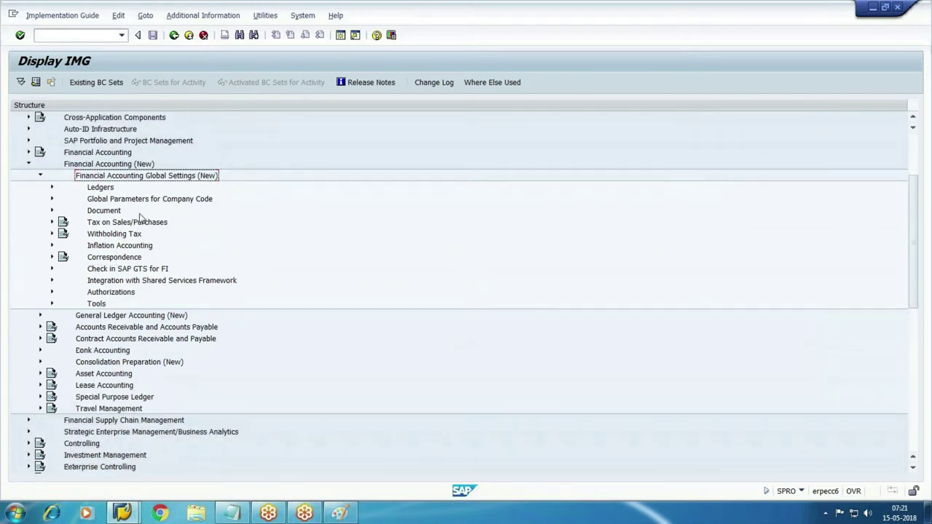
pyautogui.click(102, 201)
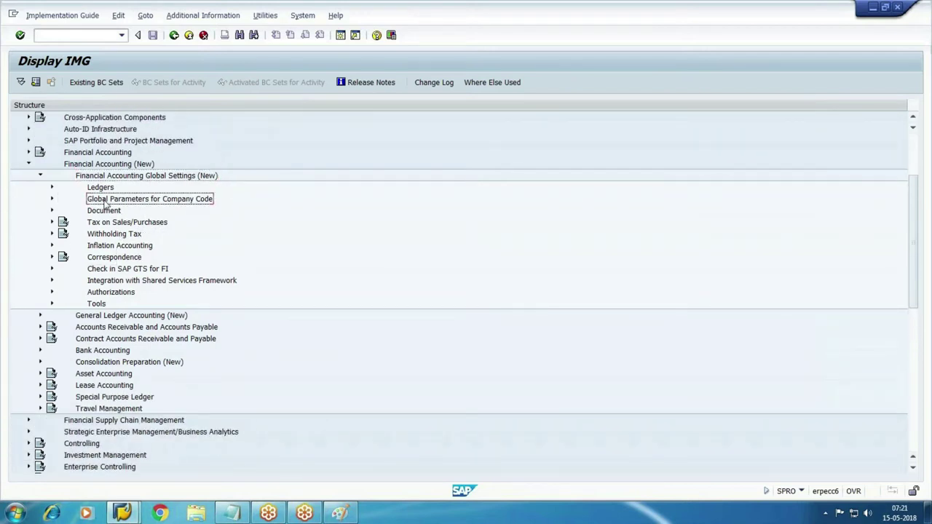
pyautogui.click(97, 189)
pyautogui.click(52, 188)
# Execute Define Variants for Open Posting Periods under Fiscal Year and Posting Periods
pyautogui.click(130, 224)
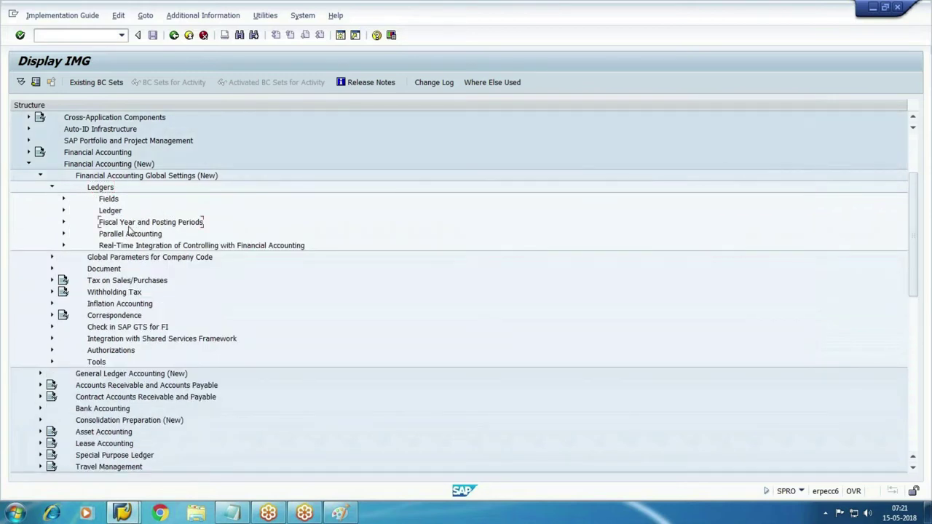
pyautogui.click(63, 222)
pyautogui.click(153, 235)
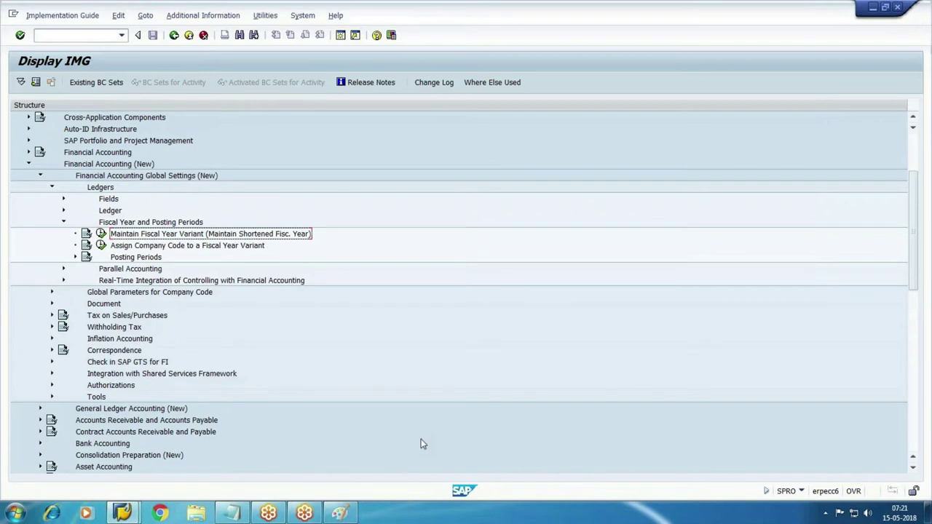
pyautogui.click(144, 256)
pyautogui.click(141, 238)
pyautogui.click(123, 260)
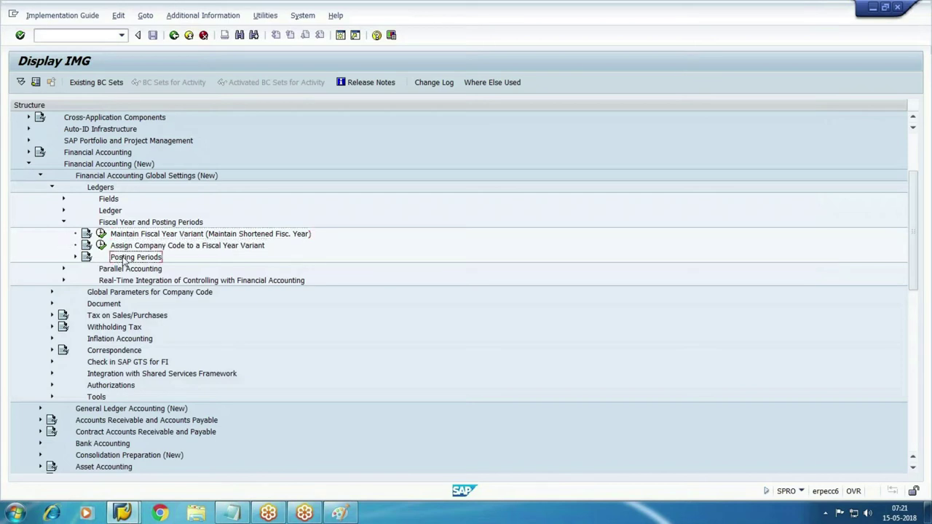
pyautogui.click(76, 258)
pyautogui.click(192, 271)
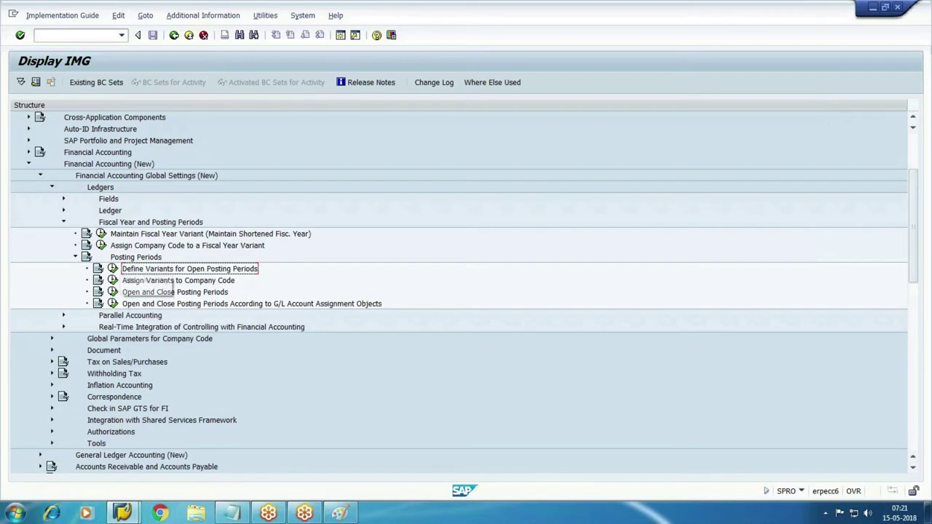
pyautogui.click(112, 268)
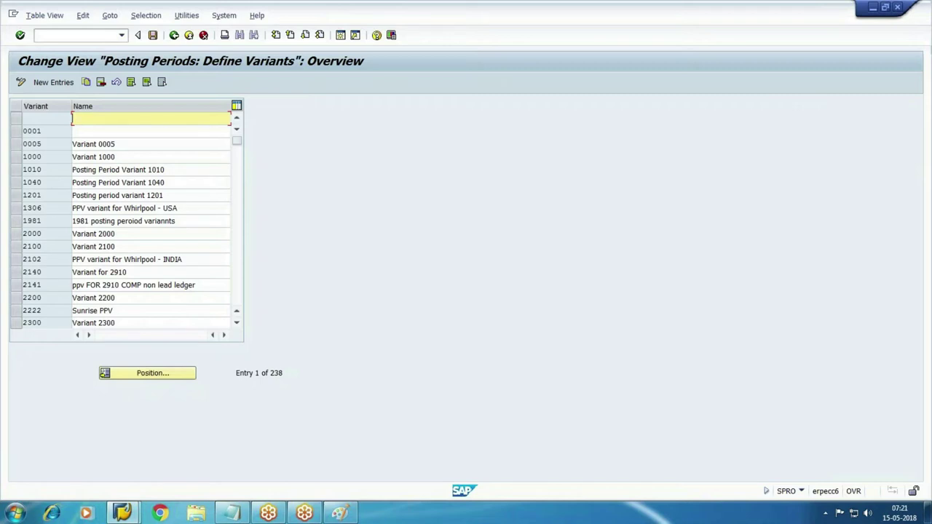
# Delete the empty row and variant 0001, then switch to New Entries
pyautogui.click(20, 120)
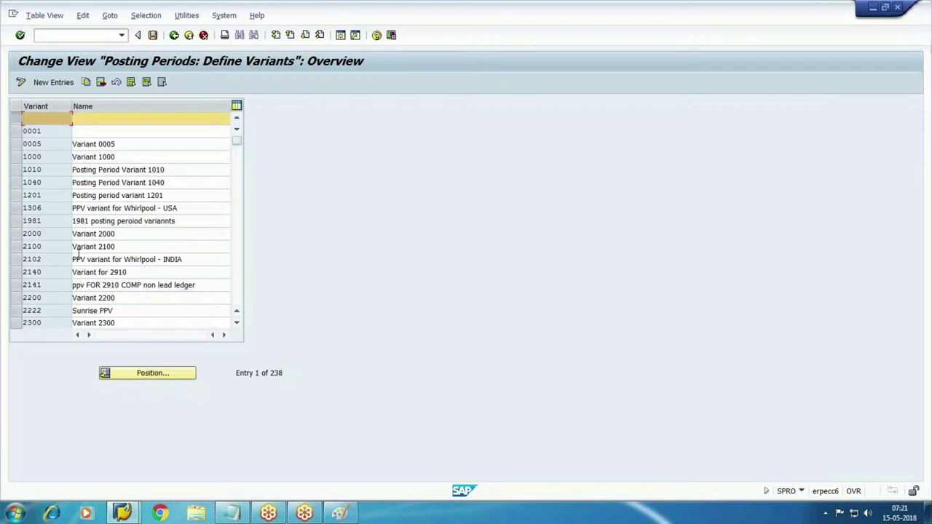
pyautogui.click(16, 131)
pyautogui.click(100, 81)
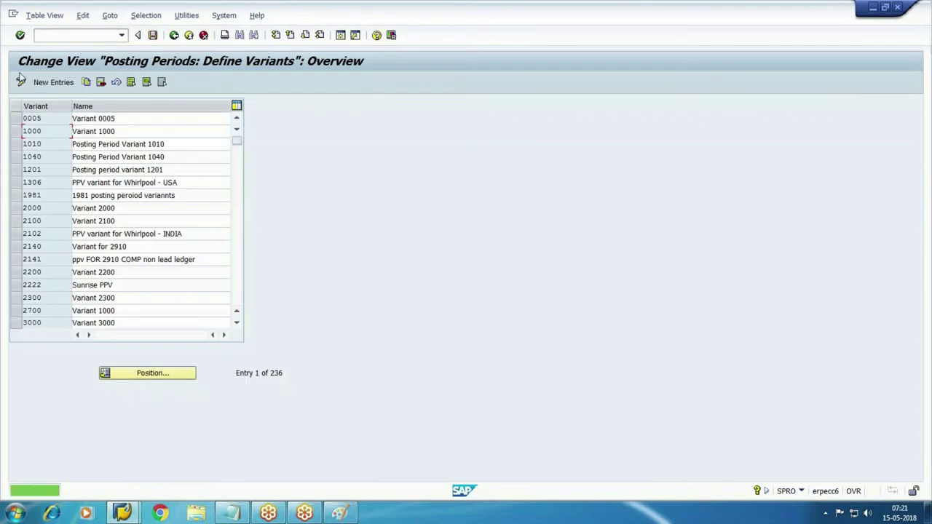
pyautogui.click(59, 83)
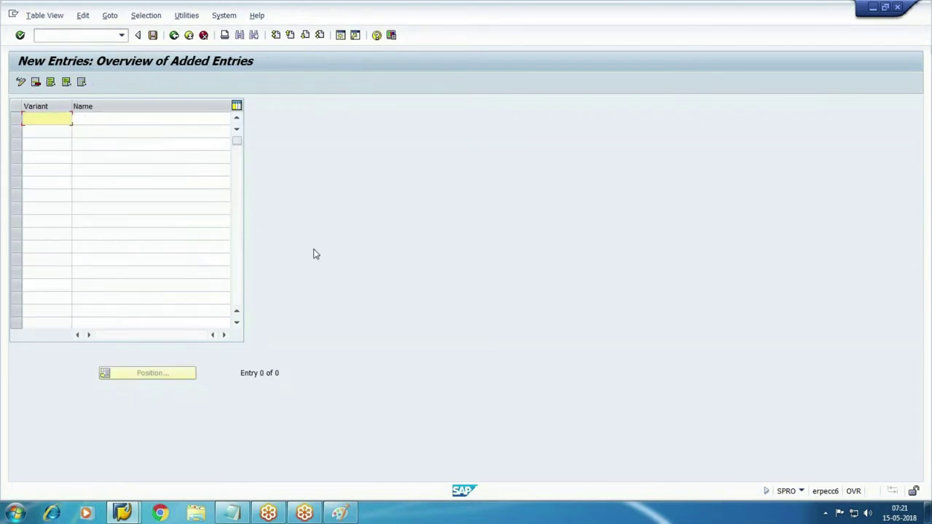
# View the Variant field's help and technical details, then close both
pyautogui.press('F1')
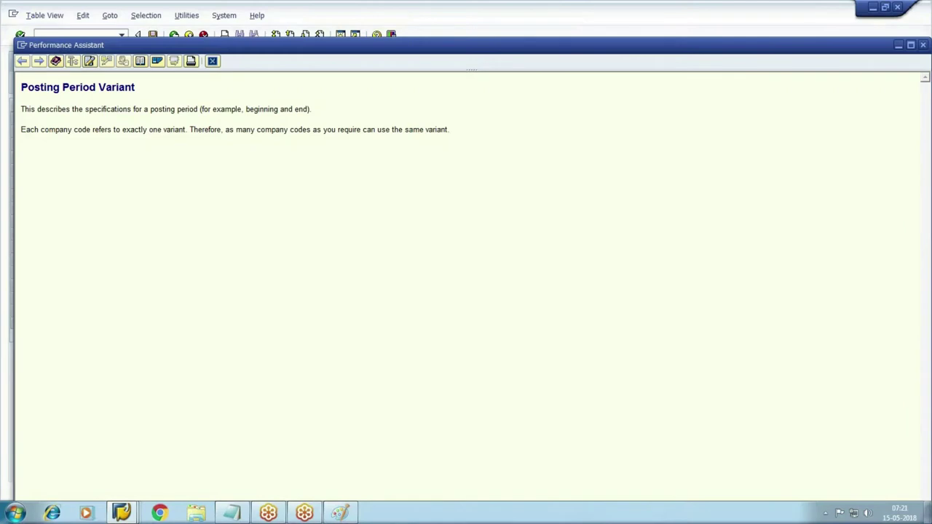
pyautogui.click(72, 61)
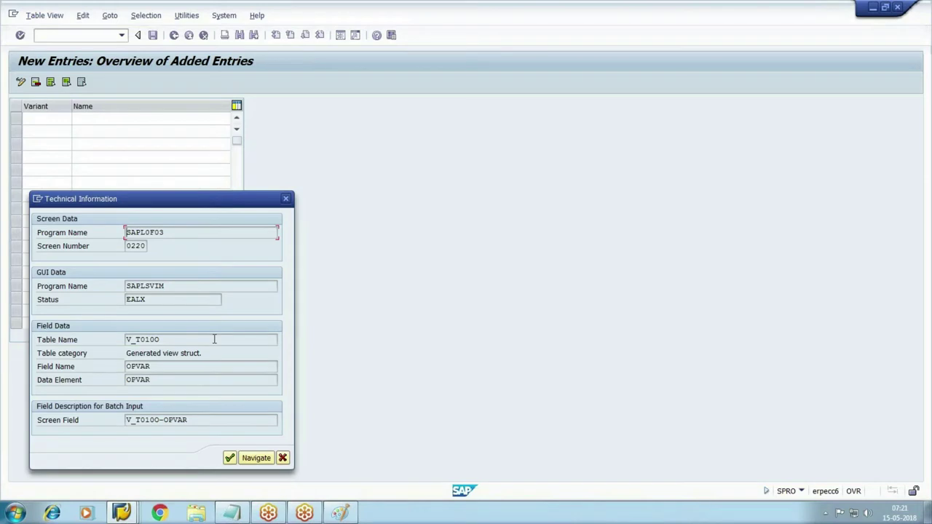
pyautogui.click(285, 199)
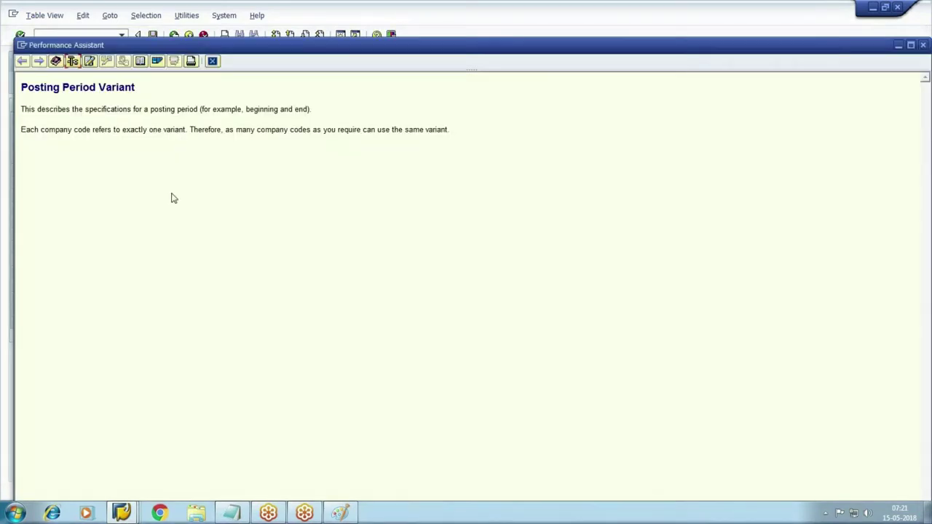
pyautogui.click(211, 62)
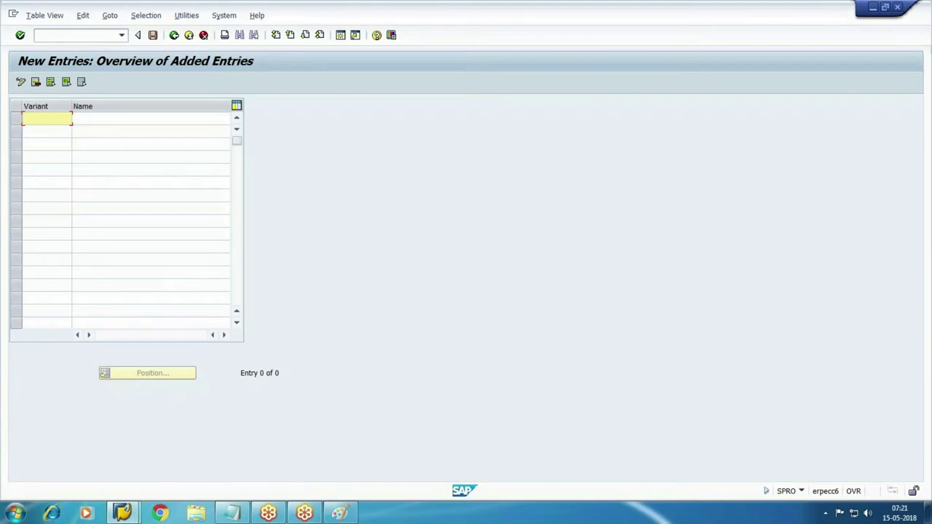
# Enter variants WM10 'Walmart-PPV-Leading' and WM20 'Walmart-PPV-Non Leading' as new entries
pyautogui.write('WH')
pyautogui.press('BackSpace')
pyautogui.write('M10')
pyautogui.press('Tab')
pyautogui.write('Walmart-')
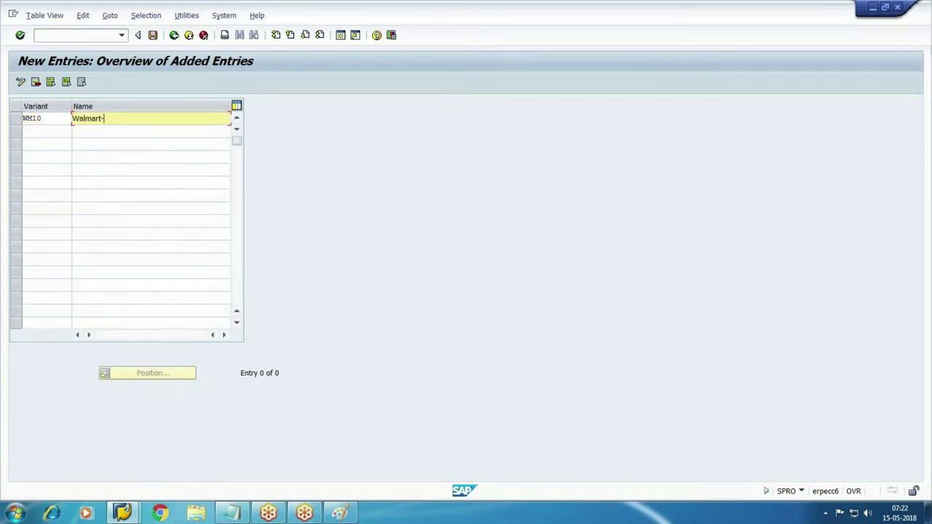
pyautogui.write('PPV-Leading')
pyautogui.press('Tab')
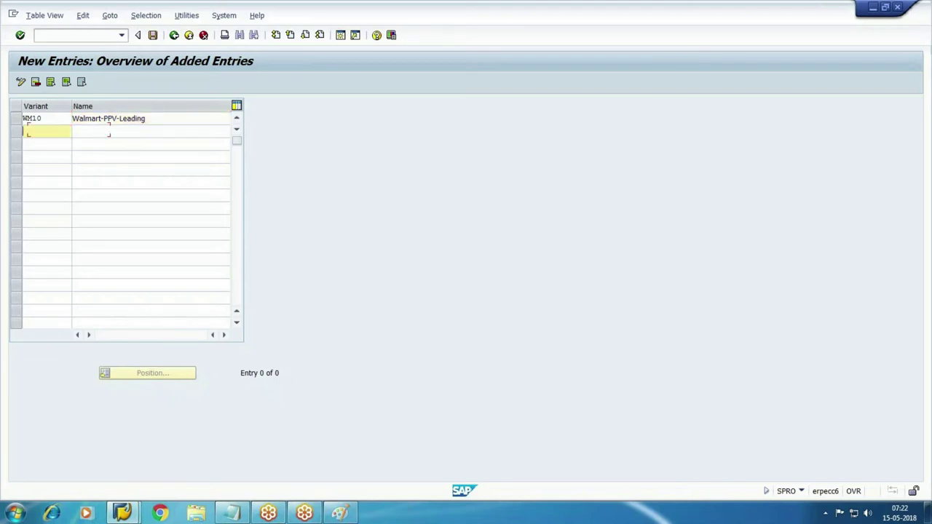
pyautogui.write('WM20')
pyautogui.press('Tab')
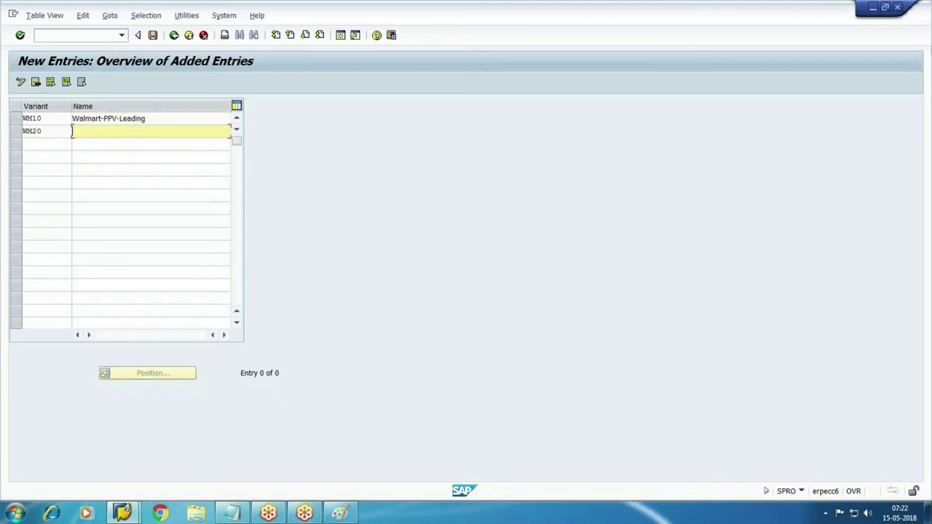
pyautogui.write('Walmart-PPV-Non Leading')
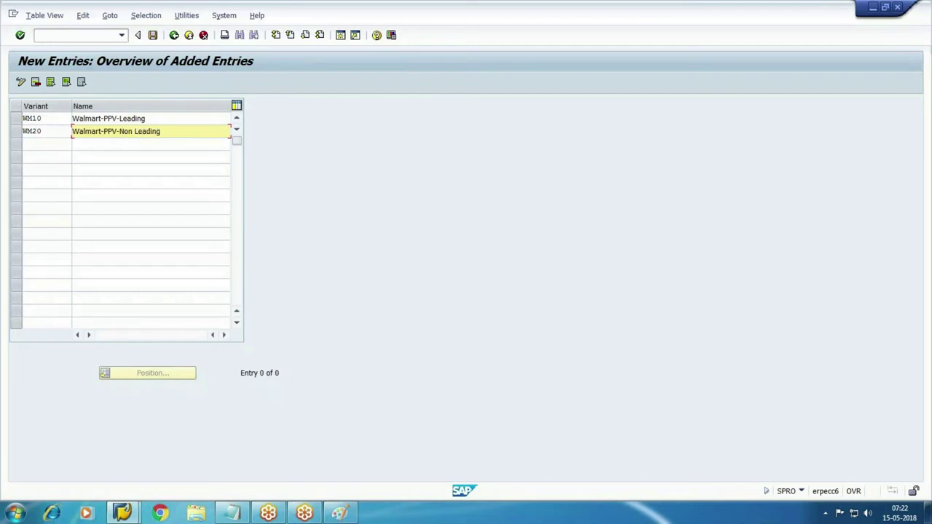
# Save the two new variants and go back to the IMG structure
pyautogui.click(153, 35)
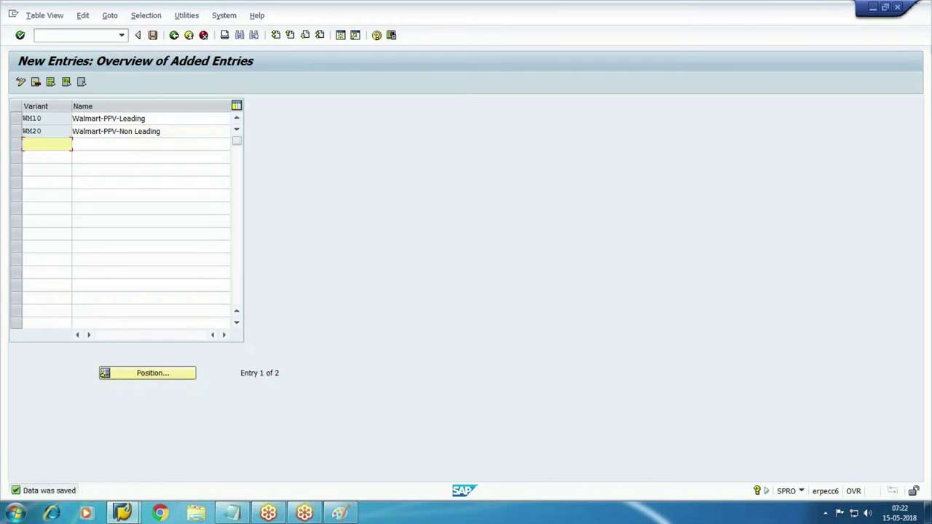
pyautogui.press('F3')
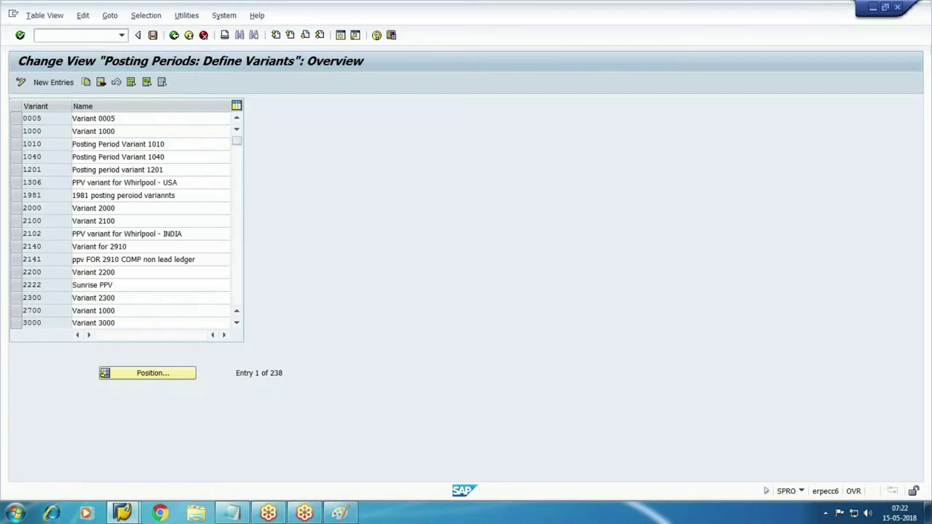
pyautogui.press('F3')
# Give company code WM10 posting period variant WM10, saved under the customizing request
pyautogui.click(162, 282)
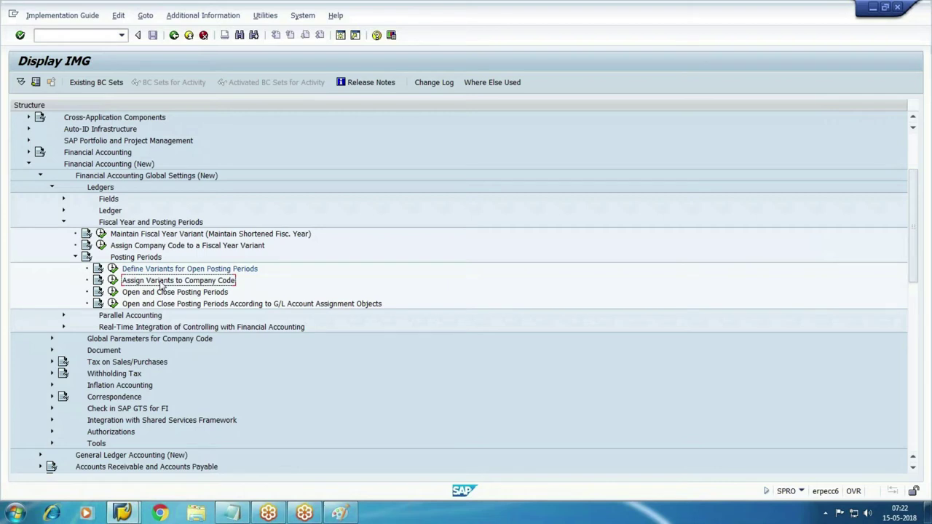
pyautogui.click(112, 281)
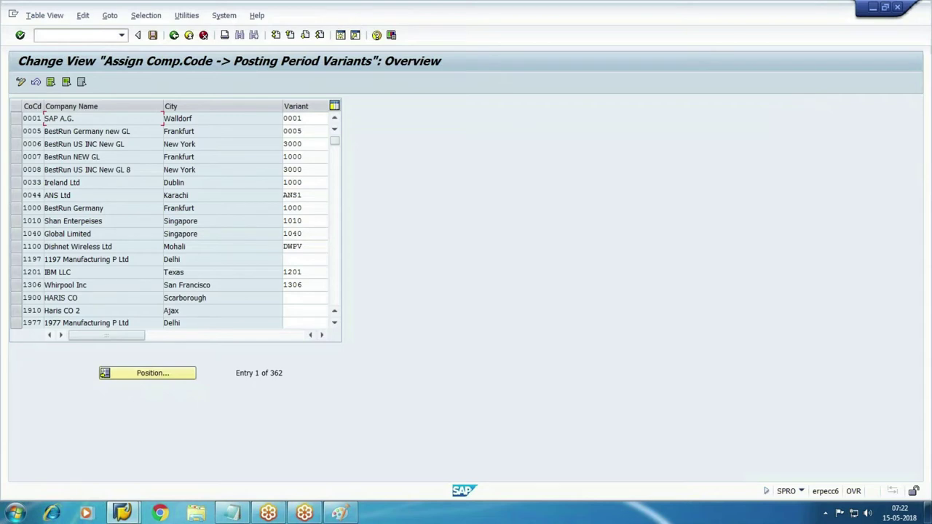
pyautogui.click(148, 373)
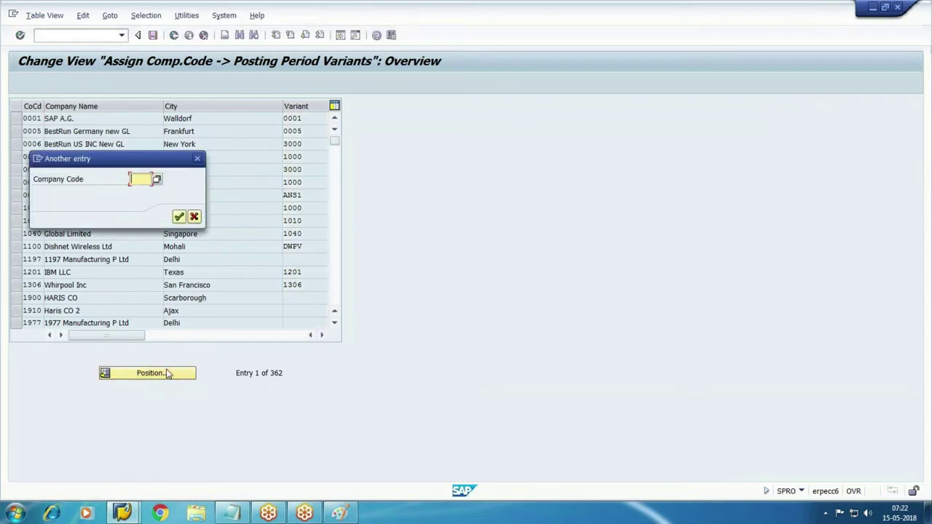
pyautogui.write('WM10')
pyautogui.press('Return')
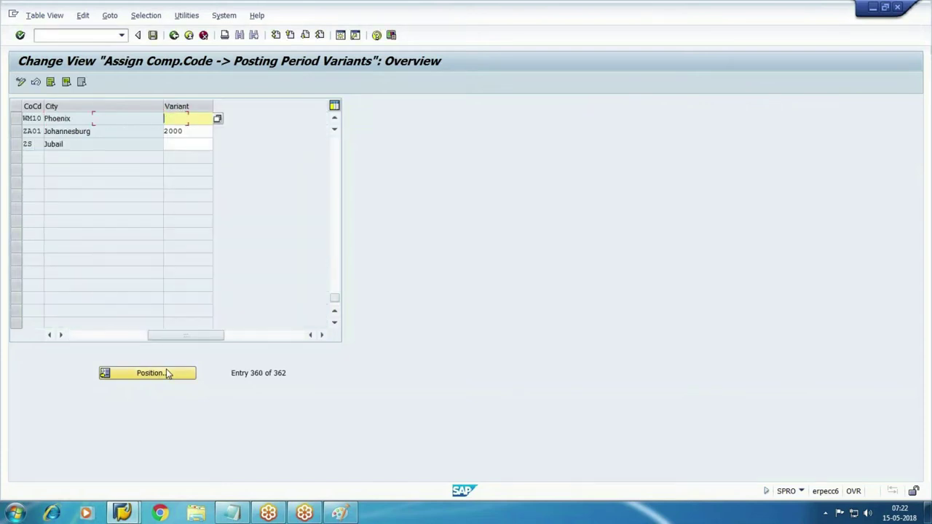
pyautogui.write('wm10')
pyautogui.press('Return')
pyautogui.click(152, 35)
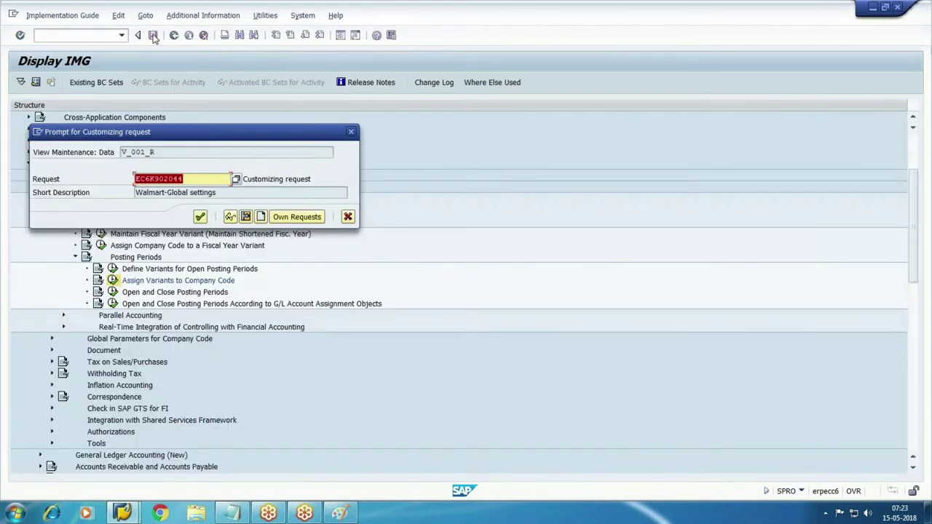
pyautogui.click(198, 218)
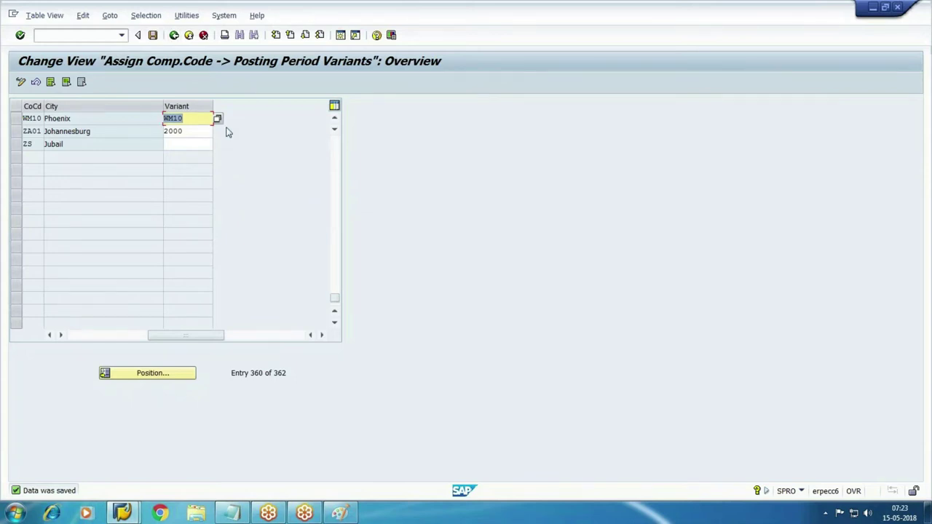
pyautogui.press('F3')
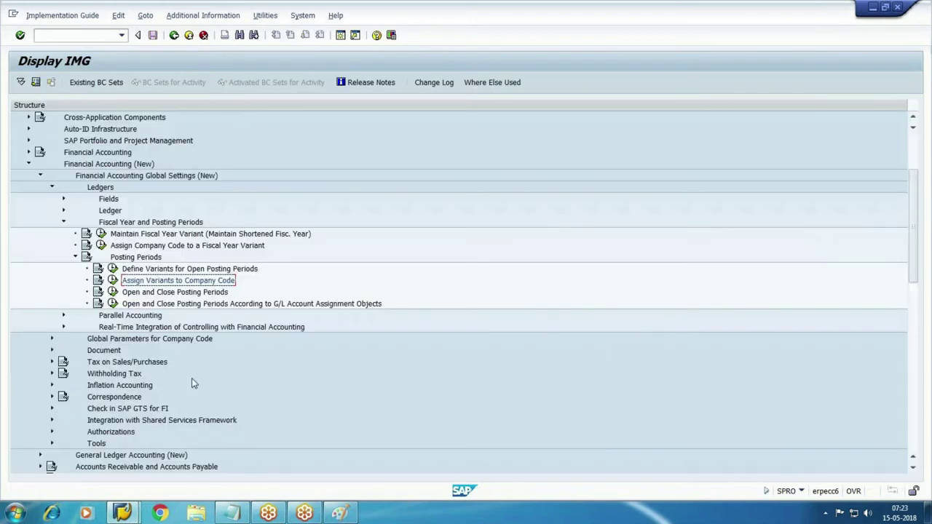
# Start a new posting period entry for variant WM10 with account type S (G/L accounts)
pyautogui.click(152, 294)
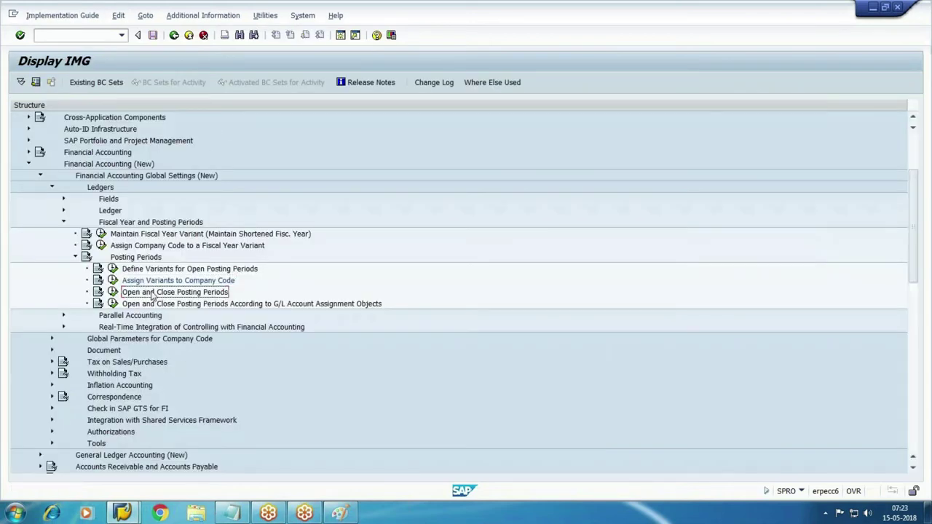
pyautogui.click(113, 293)
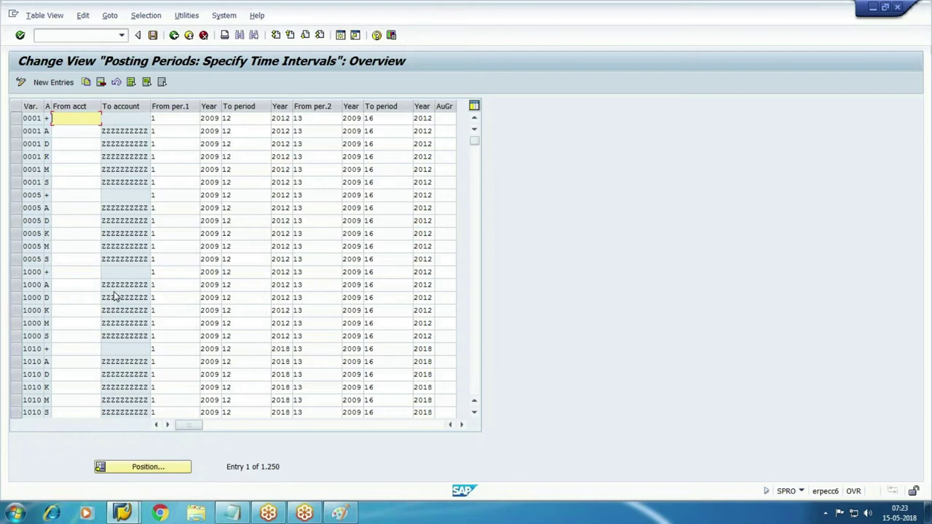
pyautogui.press('F5')
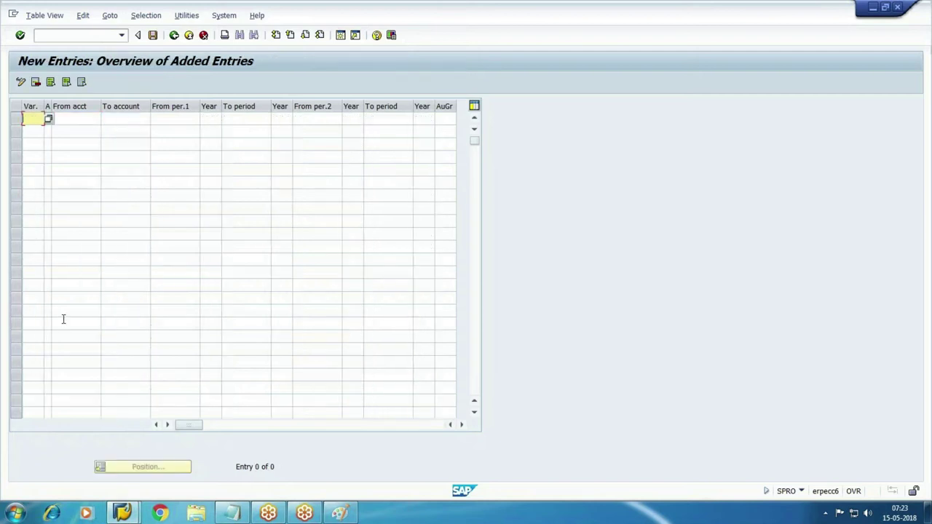
pyautogui.write('wm0')
pyautogui.press('BackSpace')
pyautogui.press('BackSpace')
pyautogui.write('m0')
pyautogui.press('BackSpace')
pyautogui.press('BackSpace')
pyautogui.write('M10')
pyautogui.press('Tab')
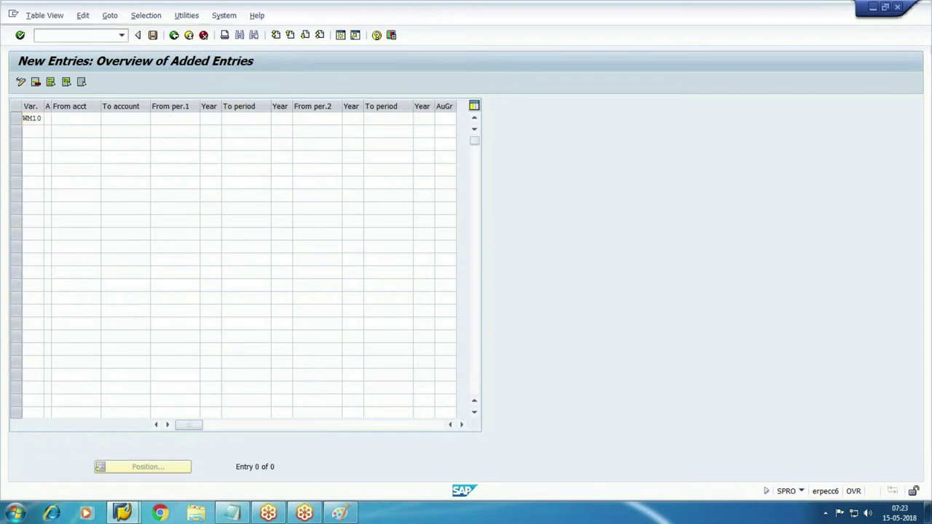
pyautogui.press('F4')
pyautogui.press('Down')
pyautogui.press('Down')
pyautogui.press('Down')
pyautogui.press('Down')
pyautogui.press('Down')
pyautogui.press('Down')
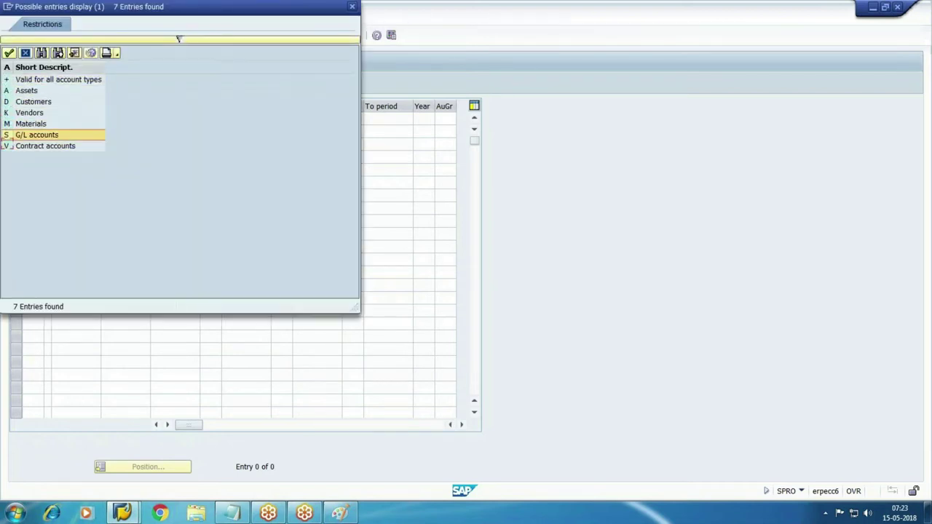
pyautogui.press('Return')
# Leave From acct blank and set the To account to ZZZZZZZZZZ
pyautogui.press('Tab')
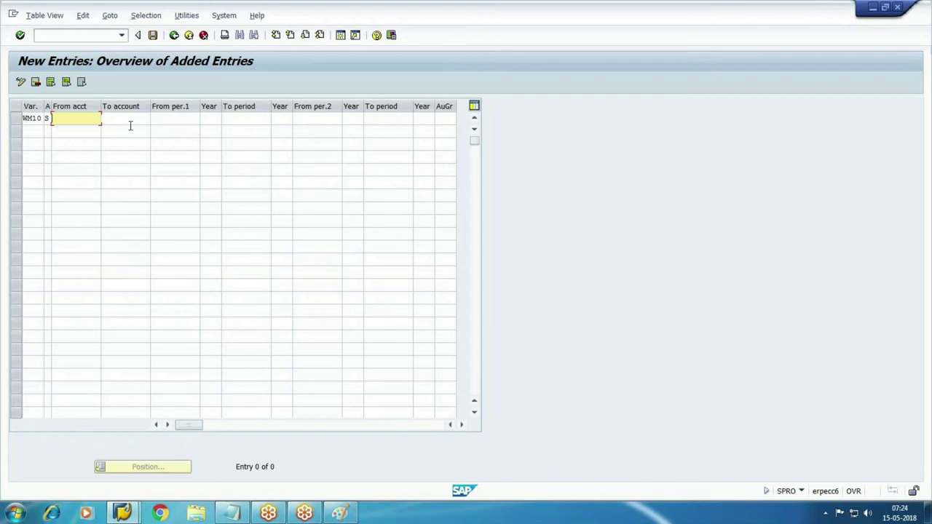
pyautogui.write('1')
pyautogui.press('Tab')
pyautogui.write('500')
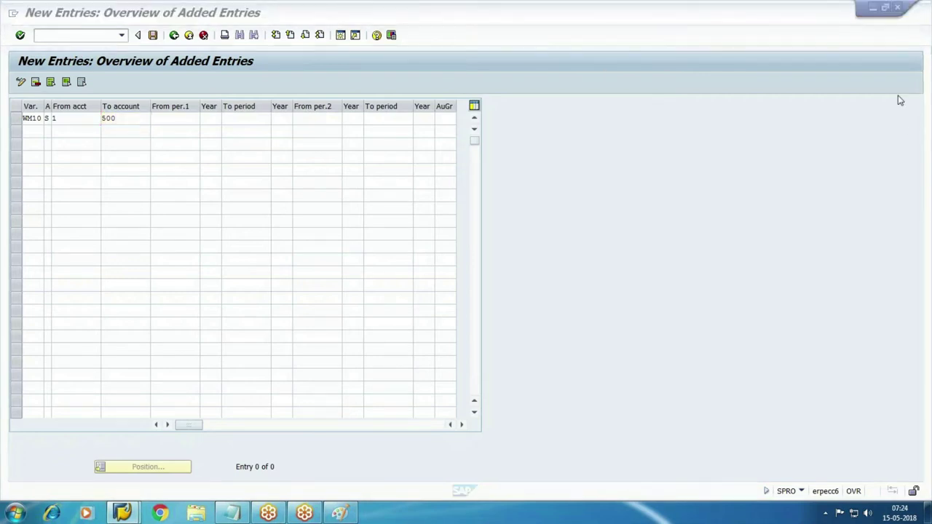
pyautogui.click(121, 118)
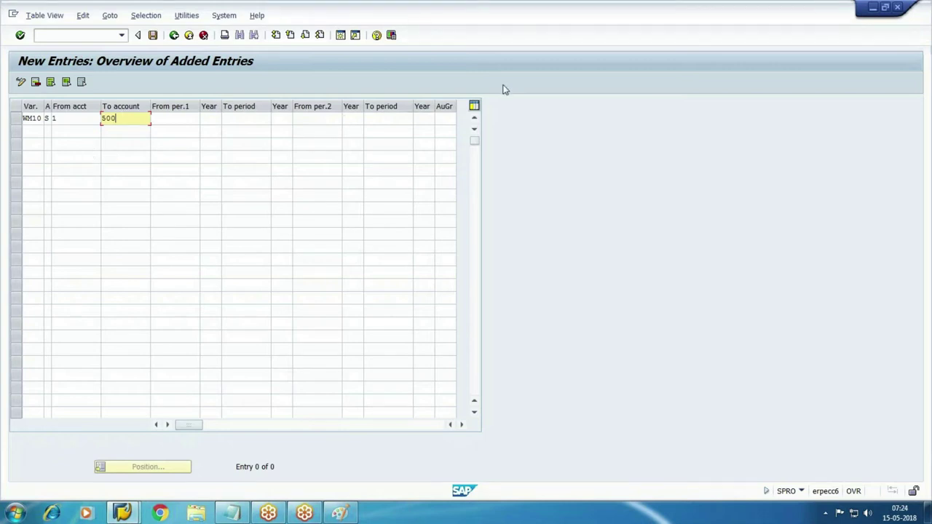
pyautogui.click(90, 118)
pyautogui.click(145, 117)
pyautogui.press('BackSpace')
pyautogui.press('BackSpace')
pyautogui.press('BackSpace')
pyautogui.hotkey('shift', 'Tab')
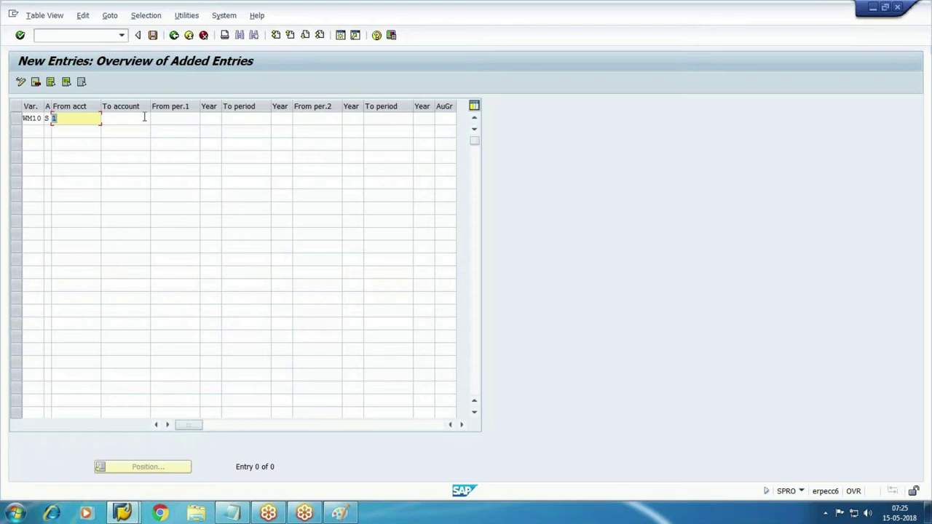
pyautogui.press('BackSpace')
pyautogui.click(145, 117)
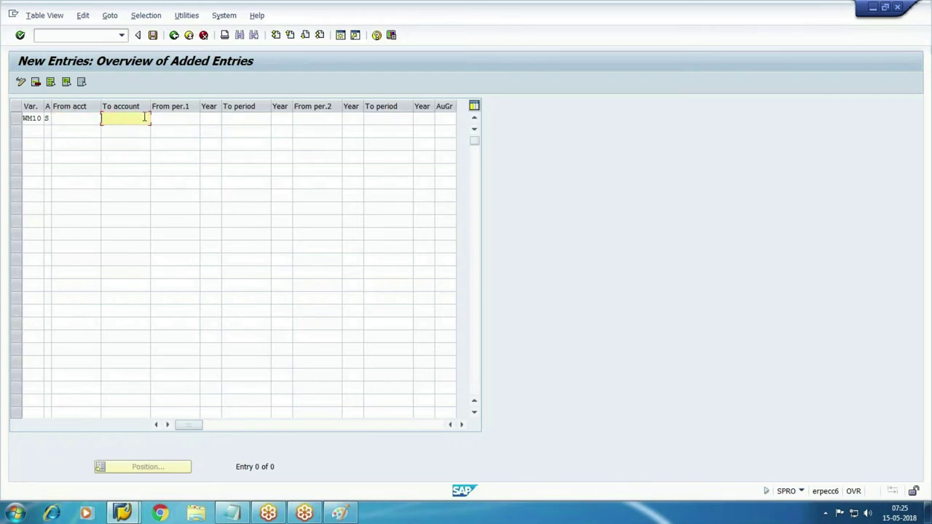
pyautogui.write('zzzzzzzzzz')
pyautogui.press('Tab')
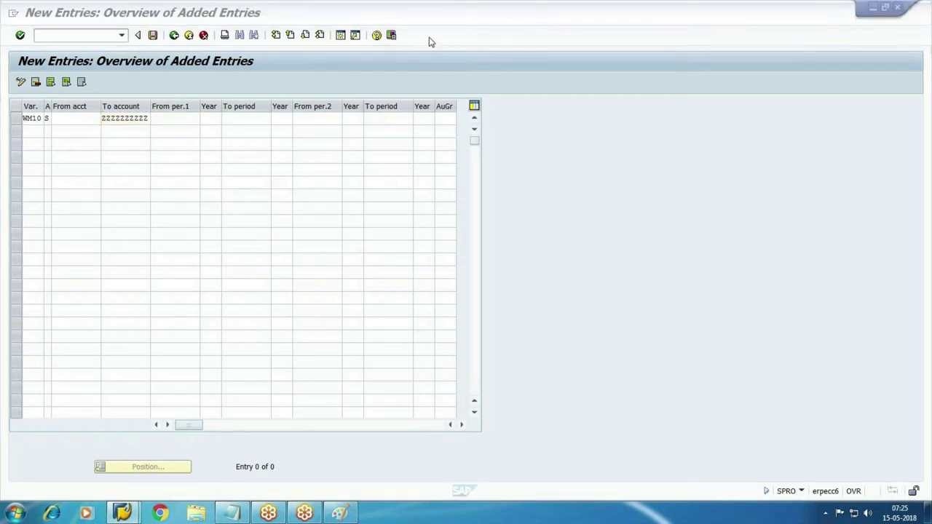
pyautogui.moveTo(166, 139); pyautogui.dragTo(223, 206)
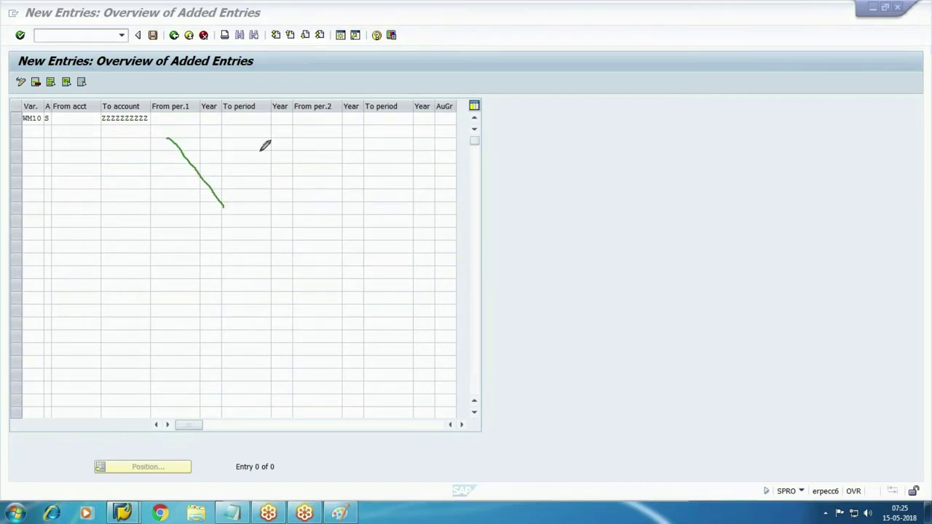
pyautogui.moveTo(177, 94)
pyautogui.mouseDown()
pyautogui.moveTo(194, 78)
pyautogui.moveTo(244, 85)
pyautogui.moveTo(248, 98)
pyautogui.mouseUp()
pyautogui.moveTo(317, 94)
pyautogui.mouseDown()
pyautogui.moveTo(318, 78)
pyautogui.moveTo(327, 76)
pyautogui.moveTo(391, 82)
pyautogui.moveTo(392, 91)
pyautogui.mouseUp()
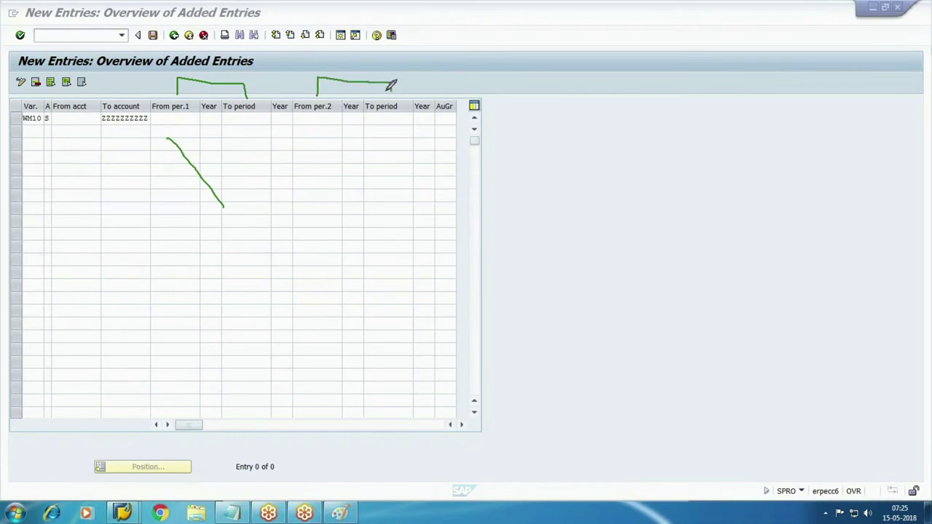
pyautogui.moveTo(208, 248)
pyautogui.mouseDown()
pyautogui.moveTo(247, 261)
pyautogui.moveTo(272, 246)
pyautogui.mouseUp()
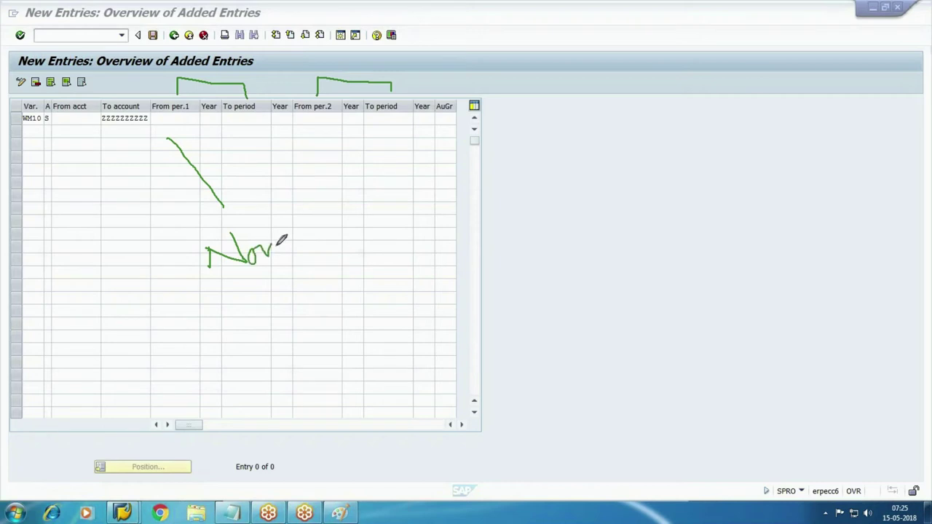
pyautogui.moveTo(389, 101); pyautogui.dragTo(693, 186)
pyautogui.moveTo(757, 195)
pyautogui.mouseDown()
pyautogui.moveTo(759, 230)
pyautogui.moveTo(760, 193)
pyautogui.moveTo(790, 230)
pyautogui.moveTo(816, 223)
pyautogui.mouseUp()
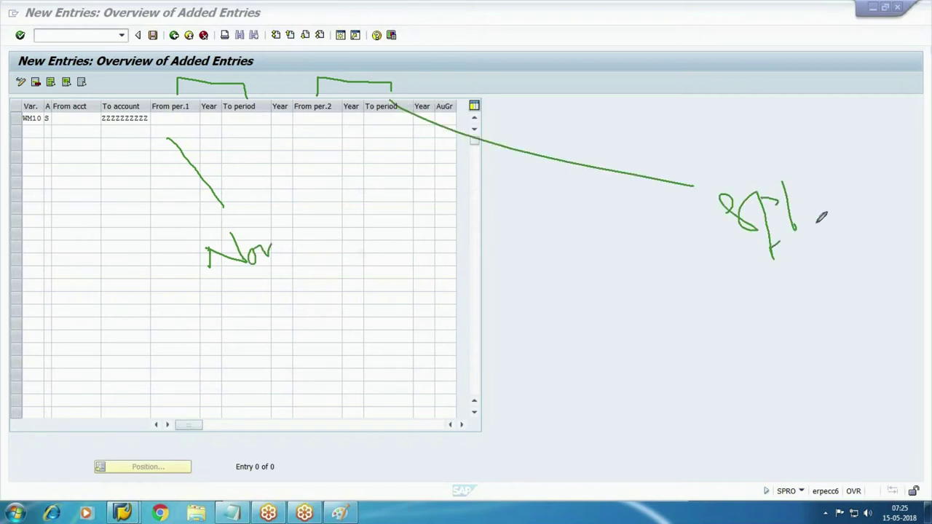
pyautogui.press('e')
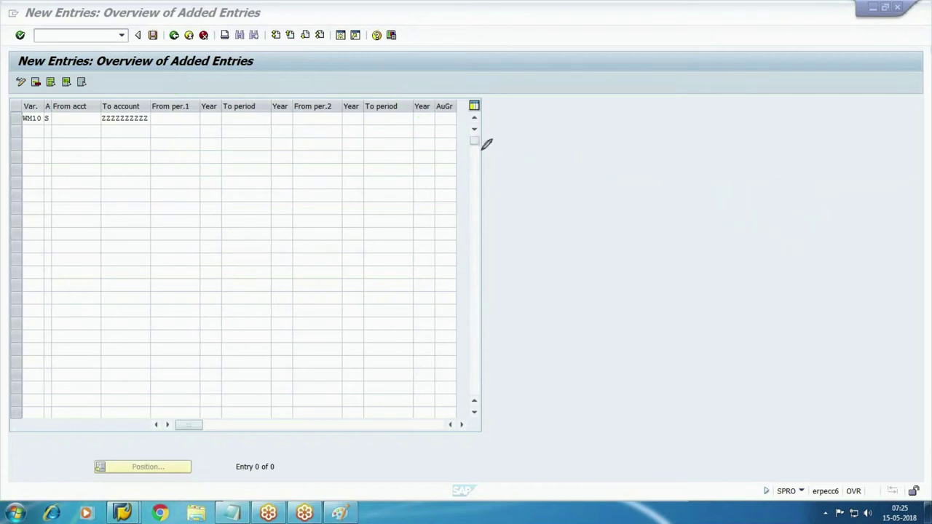
# Fill the WM10 intervals: periods 05/2018 to 05/2018 and 13/2018 to 16/2018
pyautogui.click(168, 117)
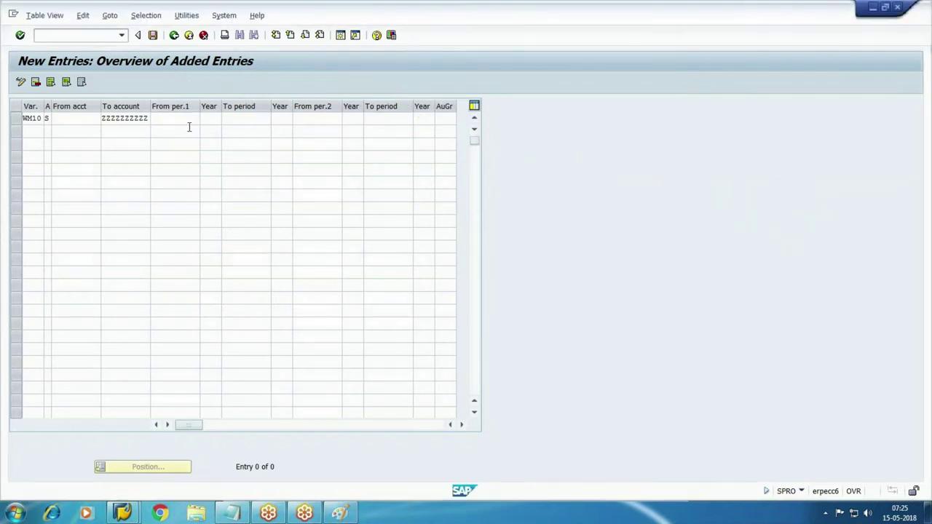
pyautogui.write('05')
pyautogui.press('Tab')
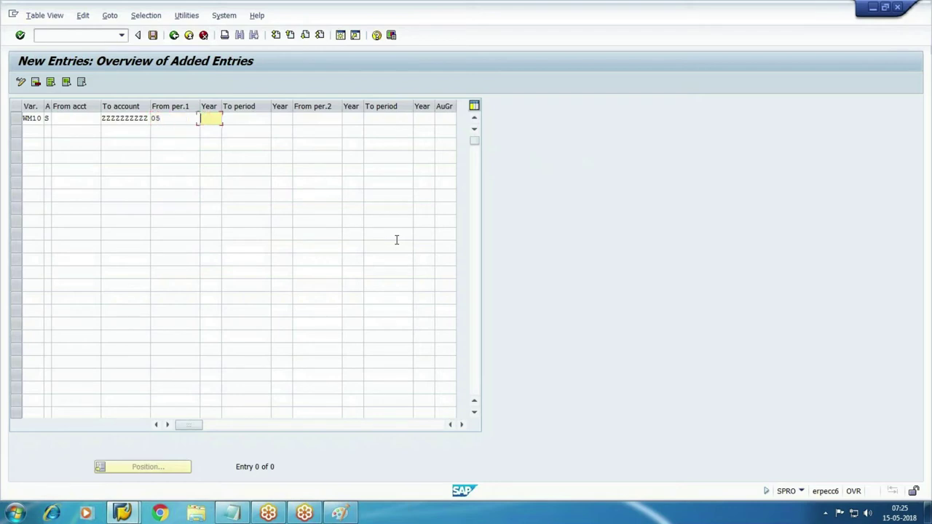
pyautogui.write('2018')
pyautogui.press('Tab')
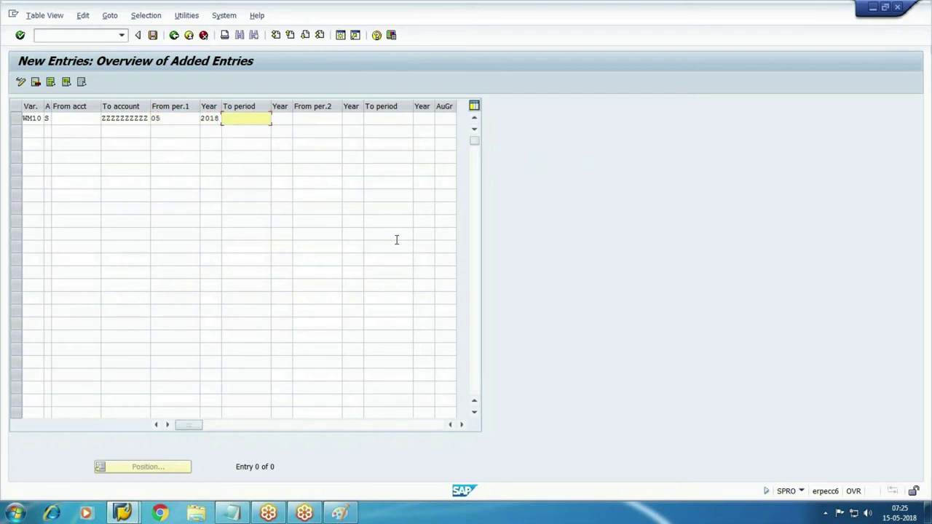
pyautogui.write('05')
pyautogui.press('Tab')
pyautogui.write('2018')
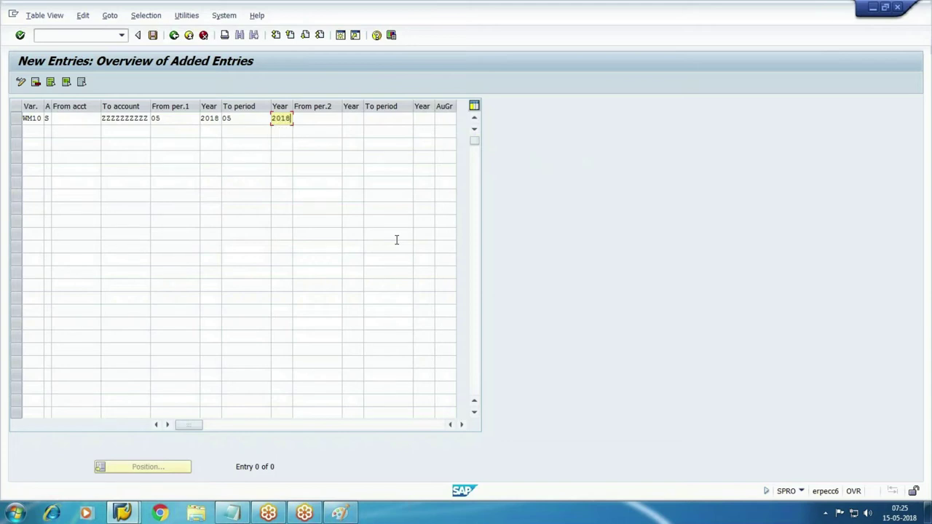
pyautogui.press('Tab')
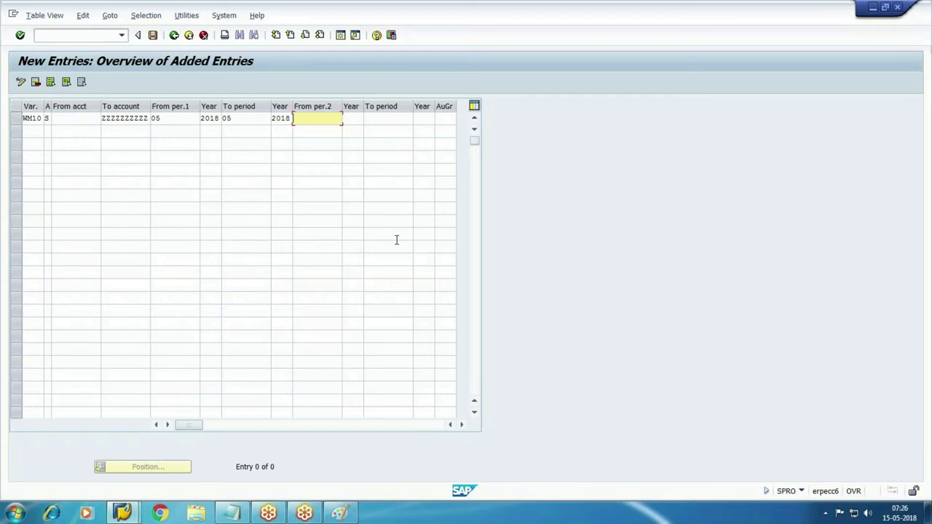
pyautogui.write('13')
pyautogui.press('Tab')
pyautogui.write('2018')
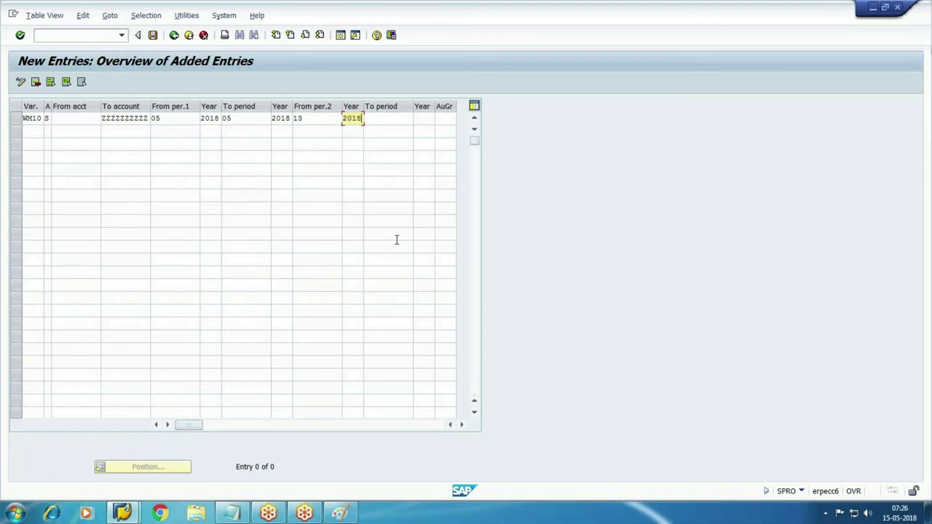
pyautogui.press('Tab')
pyautogui.write('16')
pyautogui.press('Tab')
pyautogui.write('2018')
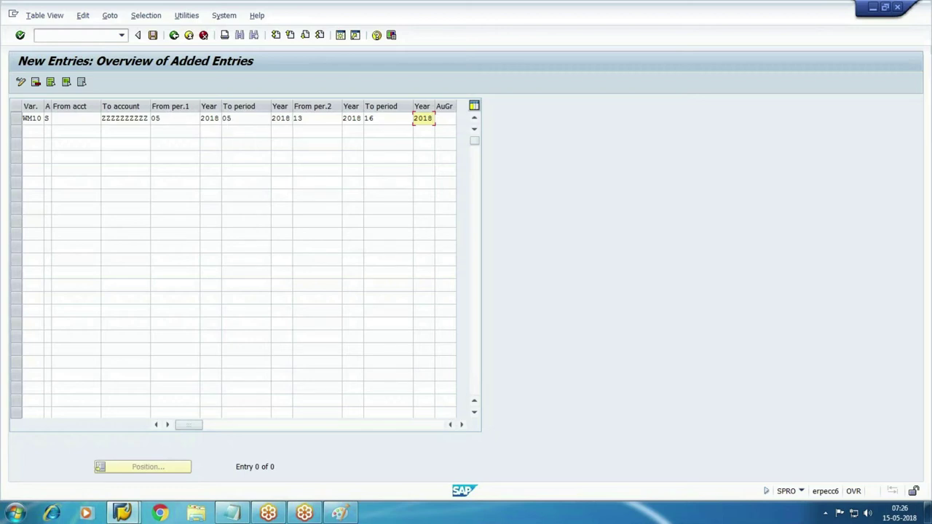
# Revise the first interval to run from period 06 to period 06
pyautogui.click(183, 120)
pyautogui.press('BackSpace')
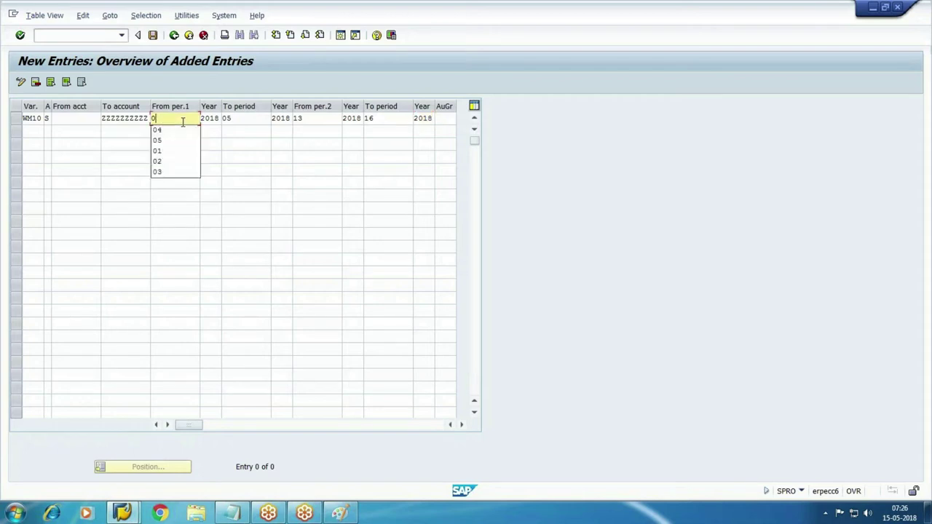
pyautogui.write('4')
pyautogui.press('Tab')
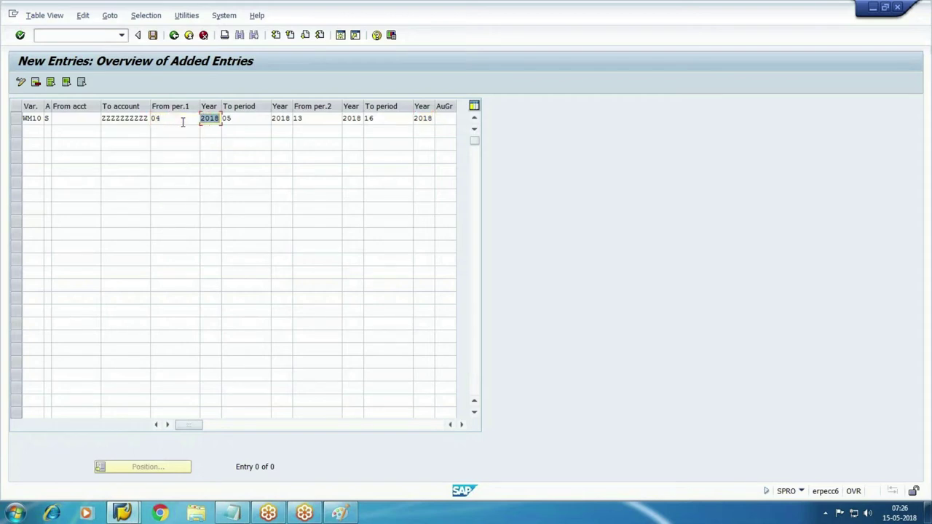
pyautogui.click(183, 120)
pyautogui.press('BackSpace')
pyautogui.write('1')
pyautogui.press('Tab')
pyautogui.hotkey('shift', 'Tab')
pyautogui.hotkey('shift', 'Tab')
pyautogui.press('Tab')
pyautogui.write('06')
pyautogui.press('Tab')
pyautogui.write('06')
pyautogui.press('Tab')
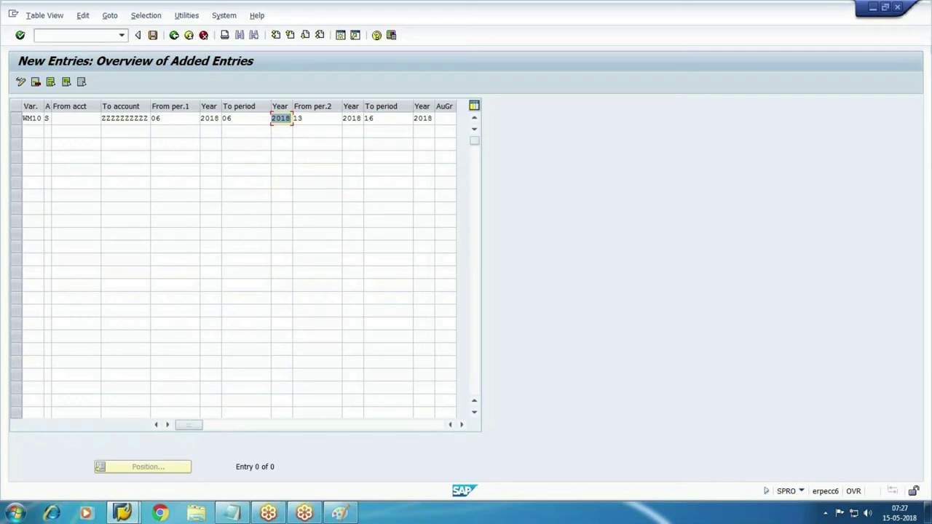
# Discard the unsaved WM10 entry and return to the posting periods overview
pyautogui.click(42, 130)
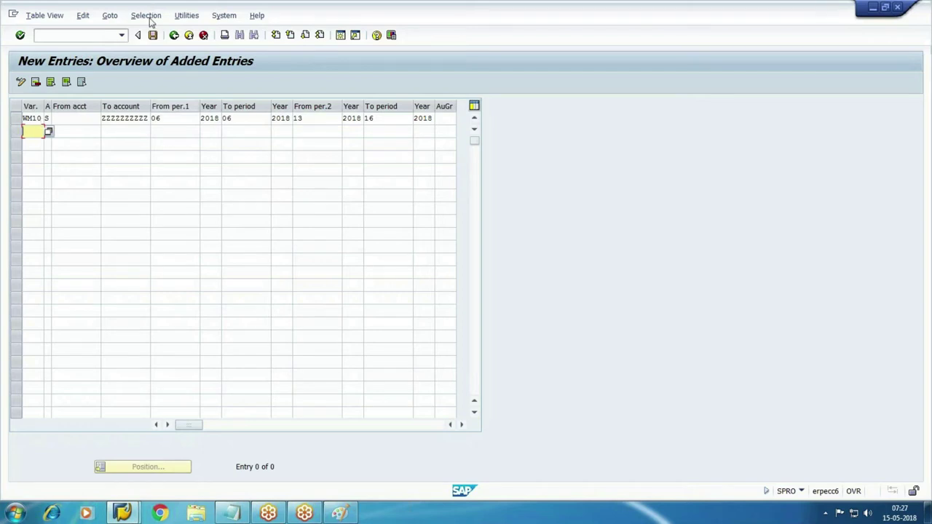
pyautogui.click(203, 35)
pyautogui.click(179, 232)
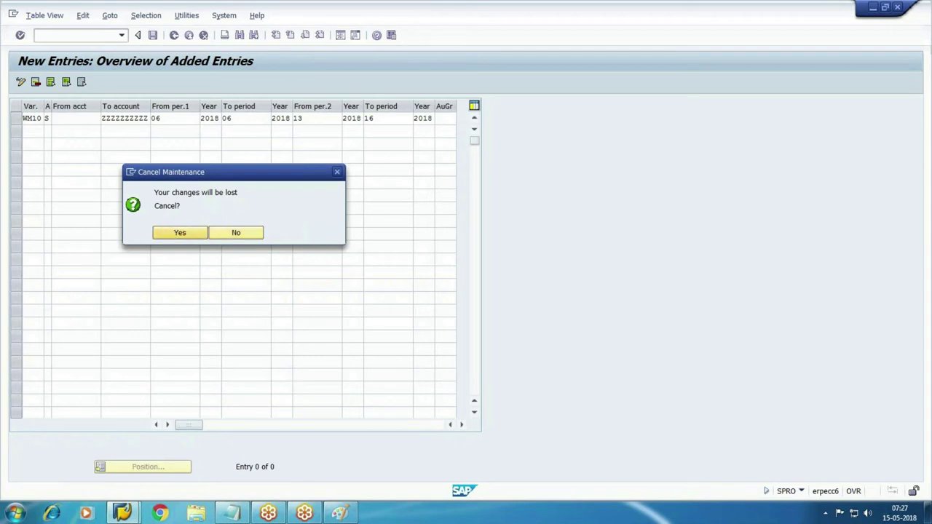
pyautogui.click(175, 36)
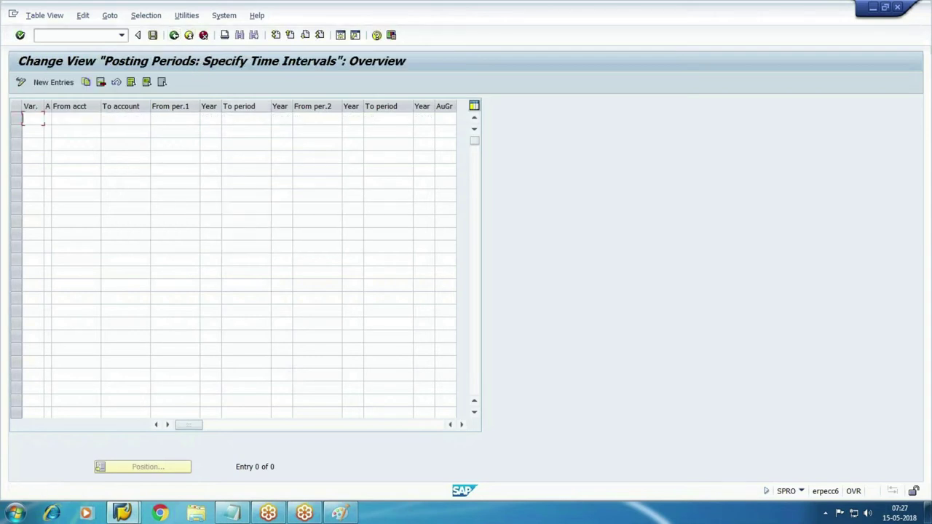
# Bring the Notepad notes forward with the cursor after 'Valid All +'
pyautogui.click(340, 514)
pyautogui.click(231, 513)
pyautogui.click(175, 144)
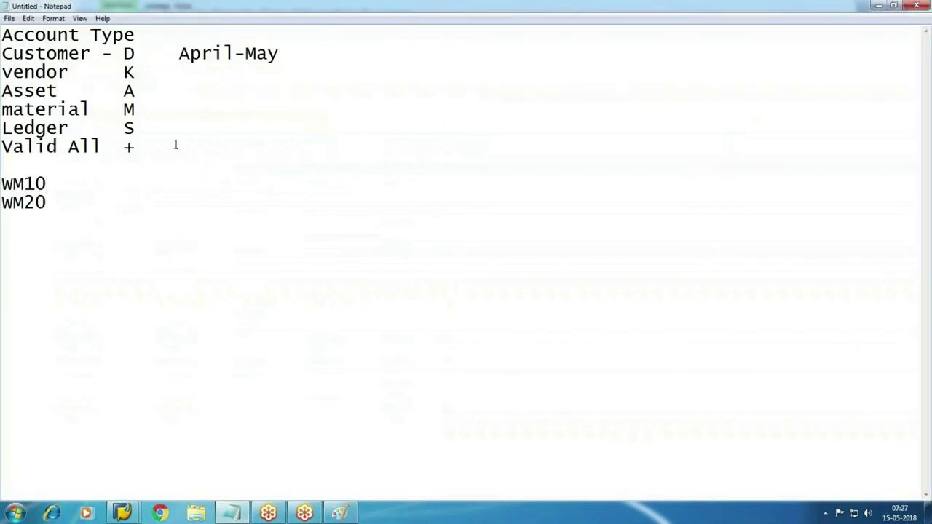
# Add the word 'consultant' after 'Valid All +' in the notes and select it
pyautogui.press('Tab')
pyautogui.write('consultant')
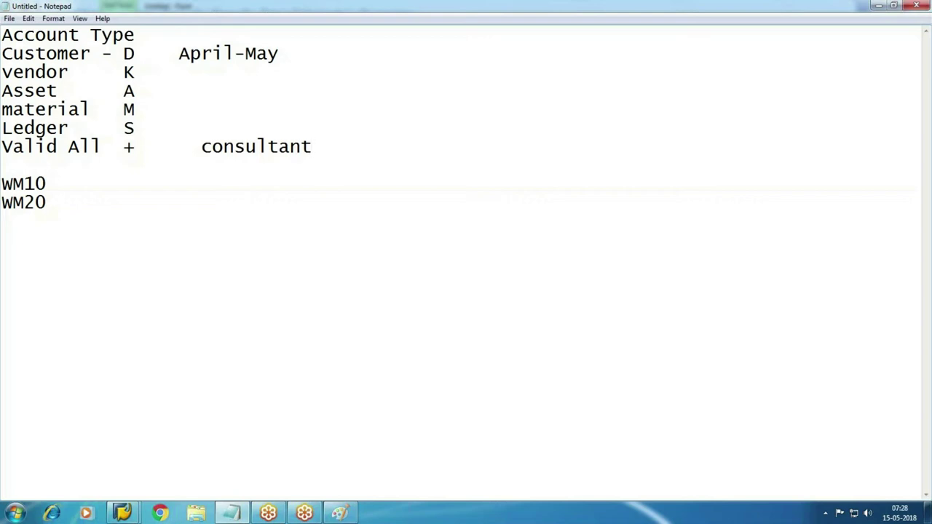
pyautogui.click(6, 54)
pyautogui.keyDown('shift'); pyautogui.click(170, 124); pyautogui.keyUp('shift')
pyautogui.click(175, 166)
pyautogui.moveTo(5, 146); pyautogui.dragTo(370, 175)
pyautogui.click(295, 218)
pyautogui.click(169, 72)
pyautogui.moveTo(201, 147); pyautogui.dragTo(399, 141)
# Bring the SAP Posting Periods overview back to the front
pyautogui.hotkey('alt', 'Tab')
pyautogui.hotkey('alt', 'Tab')
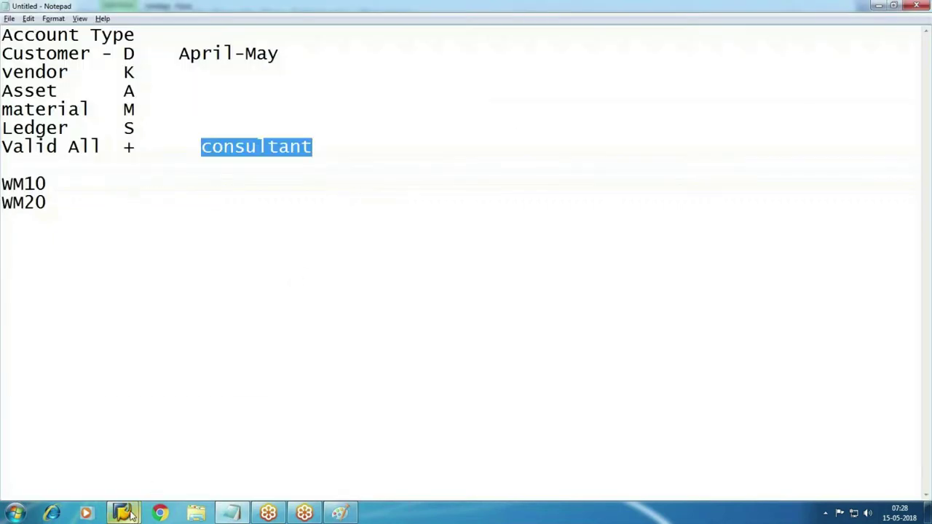
pyautogui.moveTo(133, 514)
pyautogui.click(220, 457)
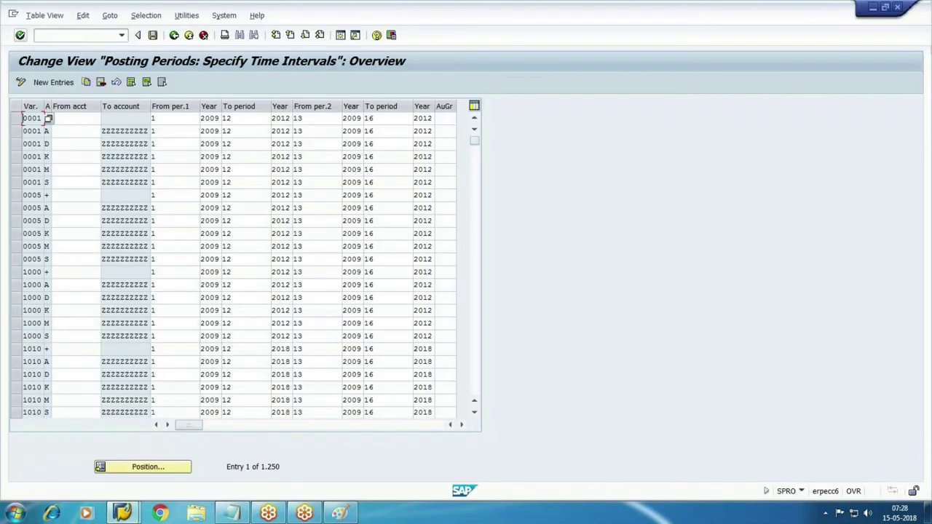
# Jump to variant WH10 and set its S row's To period to 05
pyautogui.click(173, 467)
pyautogui.write('wh10')
pyautogui.press('Return')
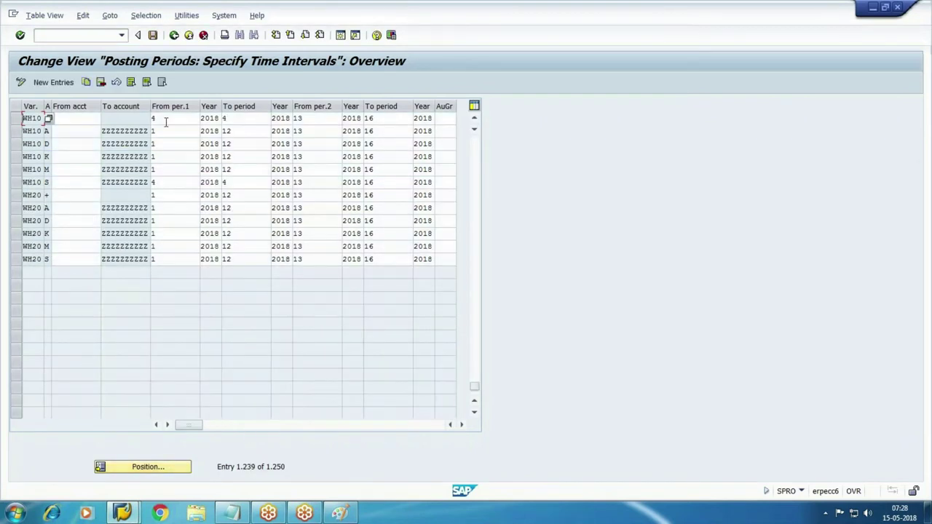
pyautogui.click(68, 183)
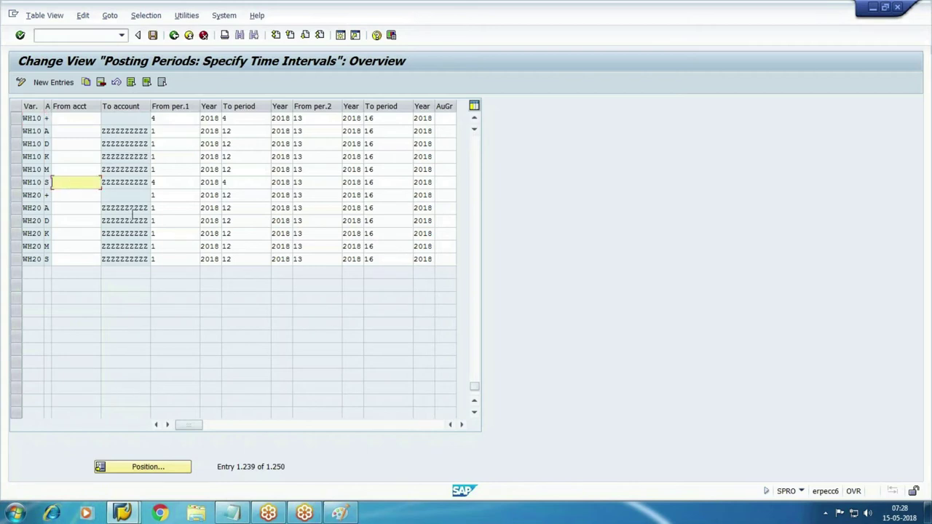
pyautogui.press('Tab')
pyautogui.press('Tab')
pyautogui.press('Tab')
pyautogui.press('Tab')
pyautogui.write('0')
pyautogui.write('5')
pyautogui.press('Tab')
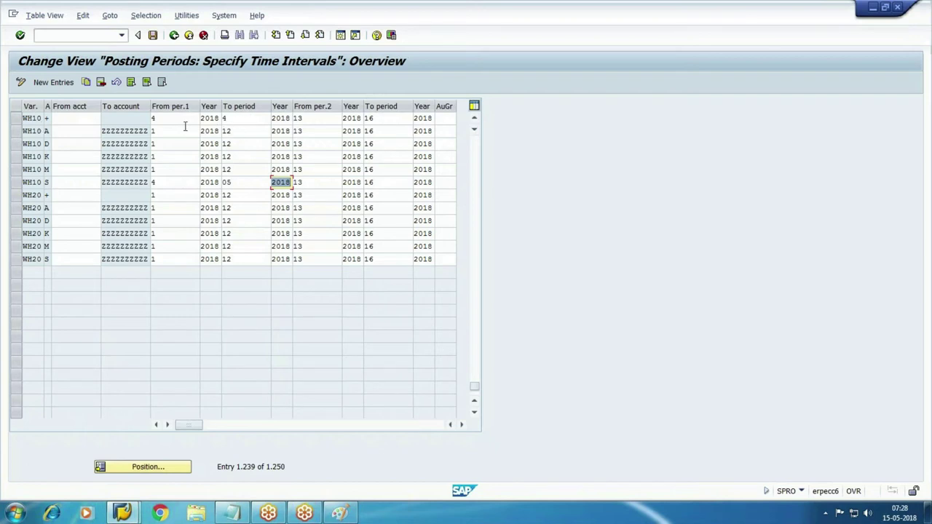
# Set the WH10 + row to open periods 05 through 05 of 2018 and save
pyautogui.click(155, 118)
pyautogui.write('05')
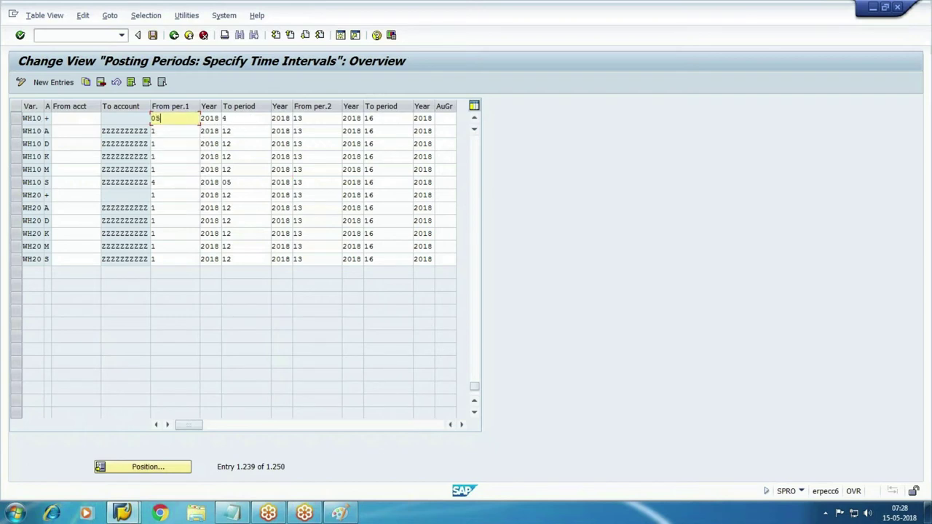
pyautogui.press('Tab')
pyautogui.press('Tab')
pyautogui.write('05')
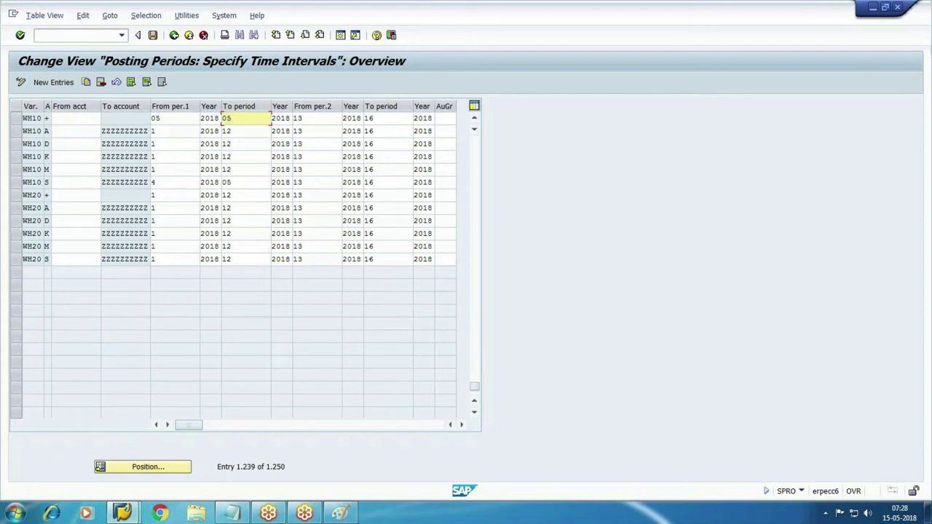
pyautogui.click(16, 182)
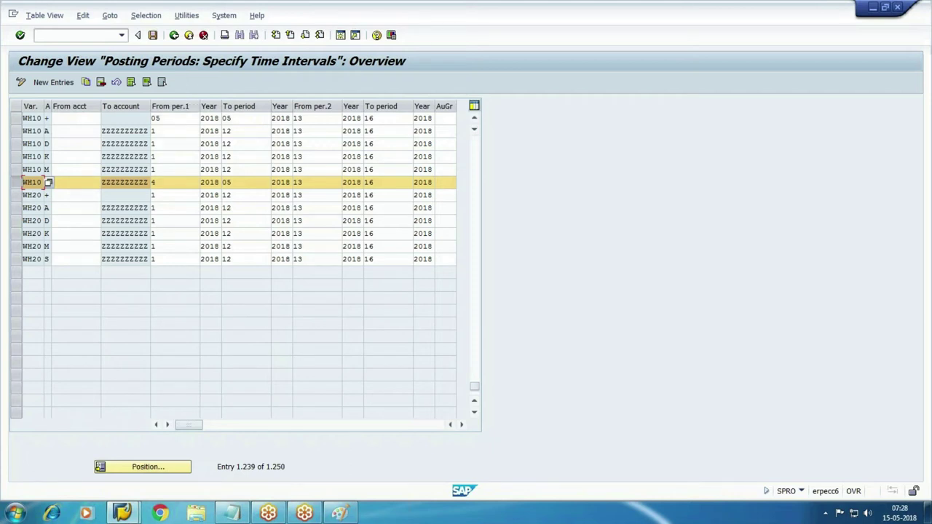
pyautogui.click(16, 182)
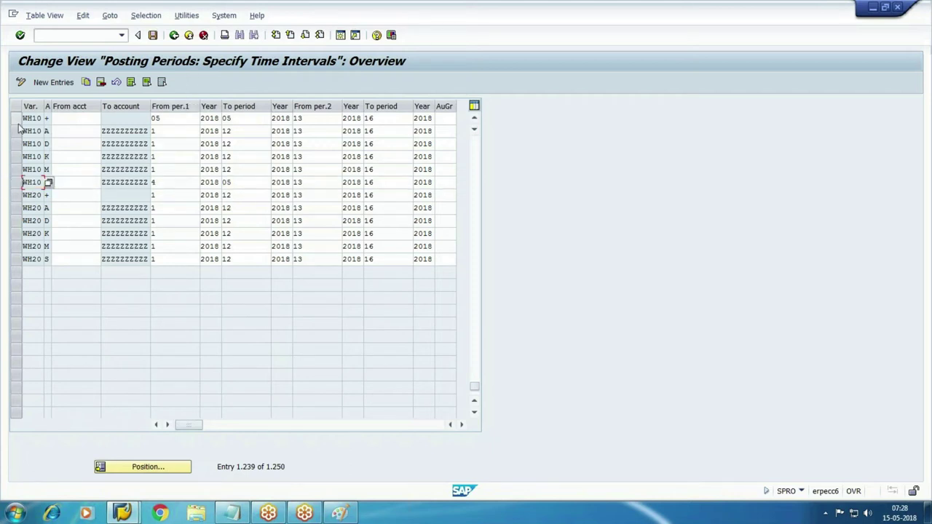
pyautogui.click(16, 118)
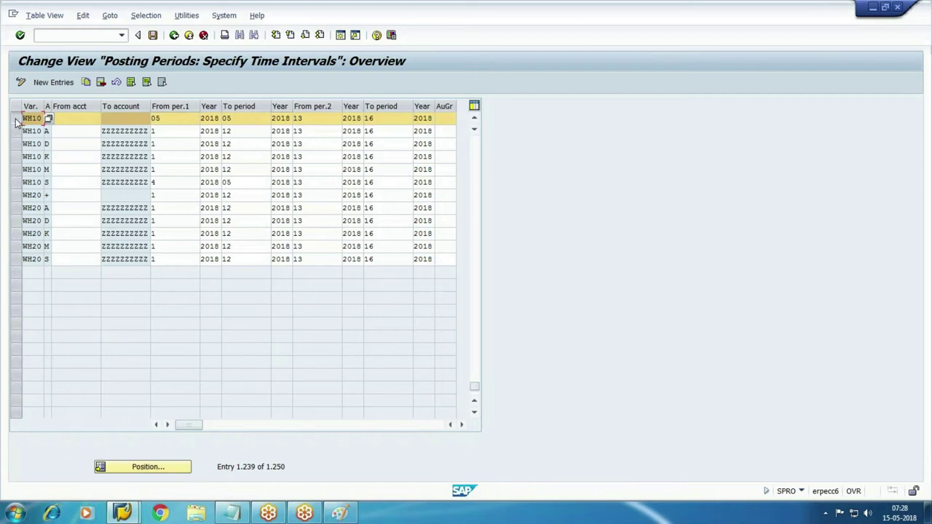
pyautogui.click(152, 35)
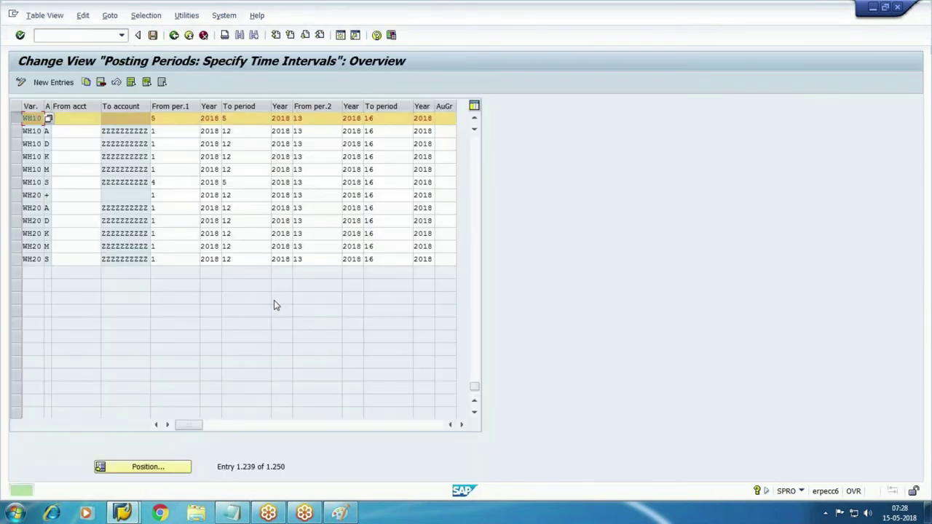
# Open a second SAP session and run transaction F-02
pyautogui.click(340, 35)
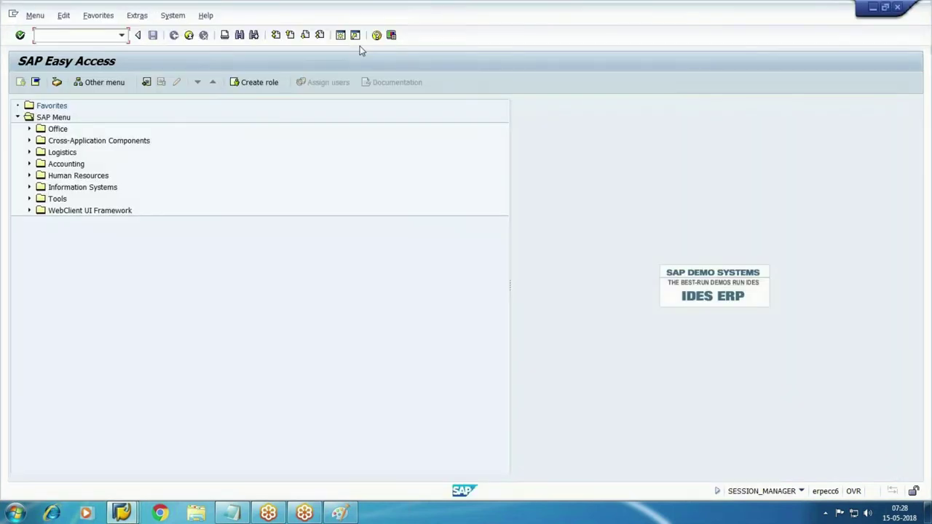
pyautogui.write('fb50')
pyautogui.press('BackSpace')
pyautogui.press('BackSpace')
pyautogui.press('BackSpace')
pyautogui.press('BackSpace')
pyautogui.write('f-02')
pyautogui.press('Return')
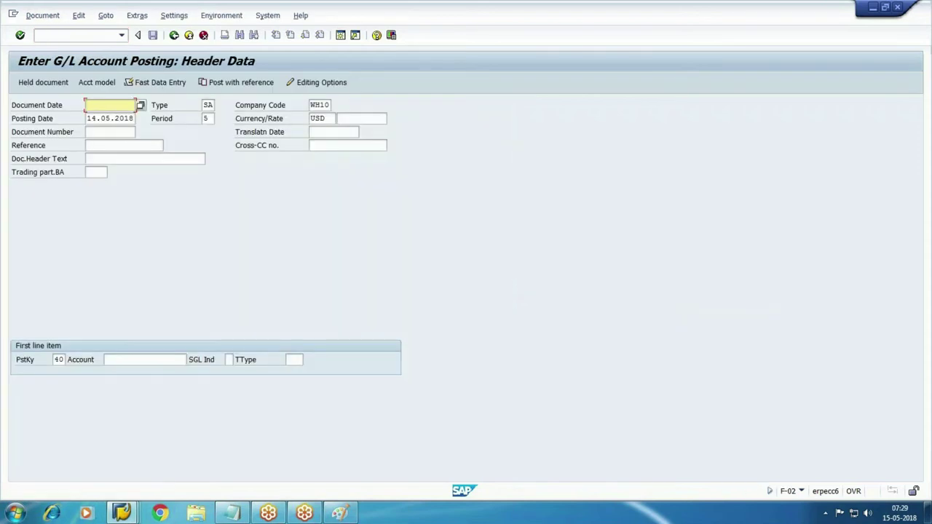
# Enter document date 13.04.2018, posting date 14.04.2018, period 04 and account 1004 Wages
pyautogui.write('13.04.2018')
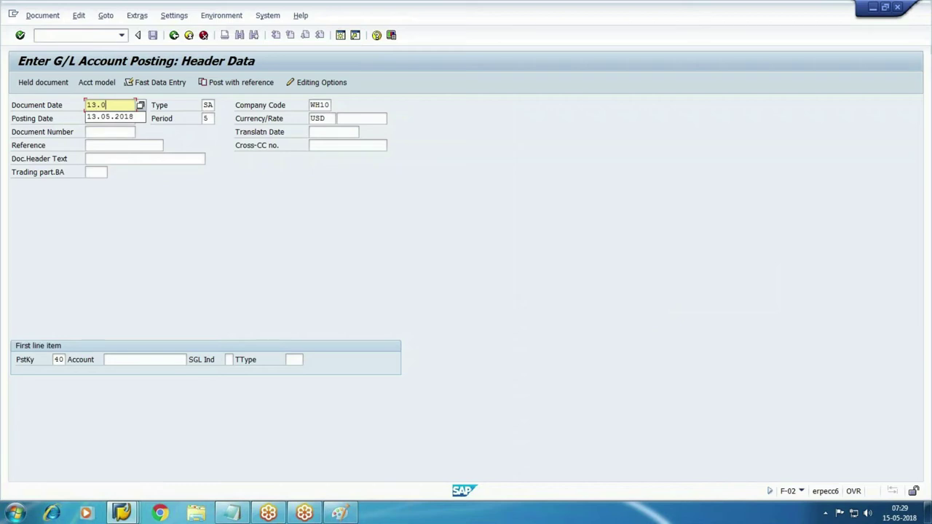
pyautogui.press('Tab')
pyautogui.press('Tab')
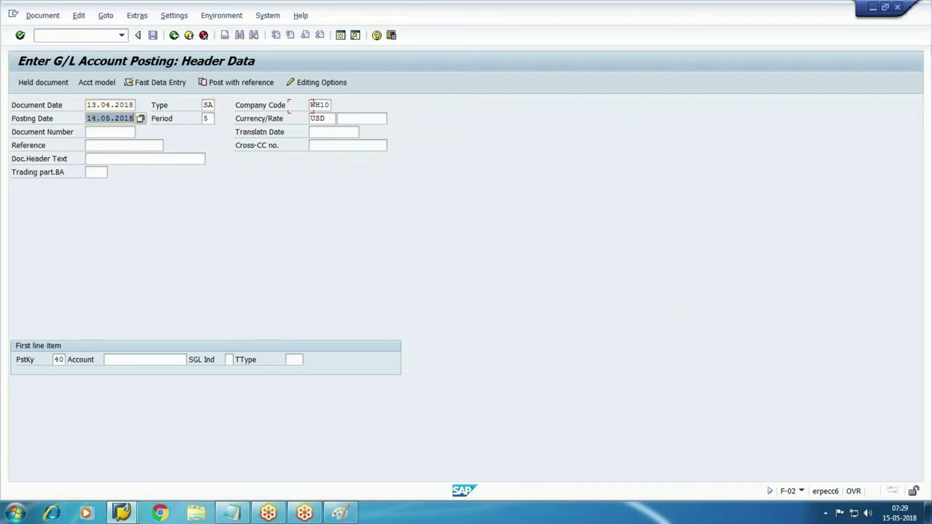
pyautogui.write('14.')
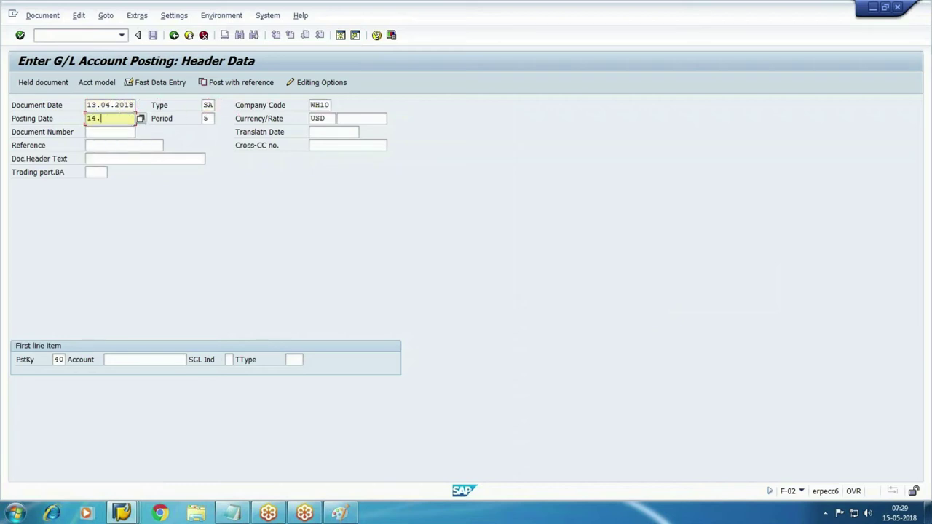
pyautogui.write('04.2018')
pyautogui.press('Tab')
pyautogui.press('Tab')
pyautogui.hotkey('shift', 'Tab')
pyautogui.write('04')
pyautogui.press('Tab')
pyautogui.press('Tab')
pyautogui.press('Tab')
pyautogui.press('Tab')
pyautogui.press('Tab')
pyautogui.press('Tab')
pyautogui.press('Tab')
pyautogui.press('Tab')
pyautogui.press('Tab')
pyautogui.press('Tab')
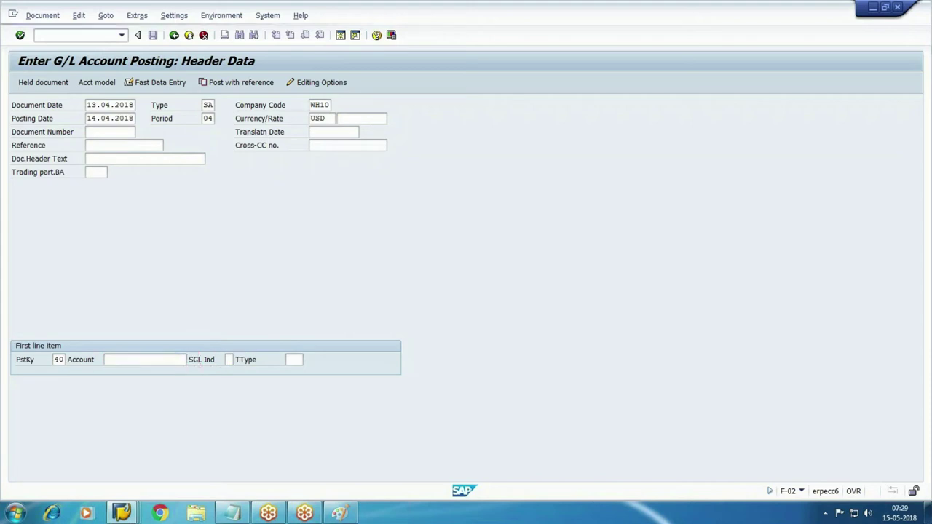
pyautogui.press('Return')
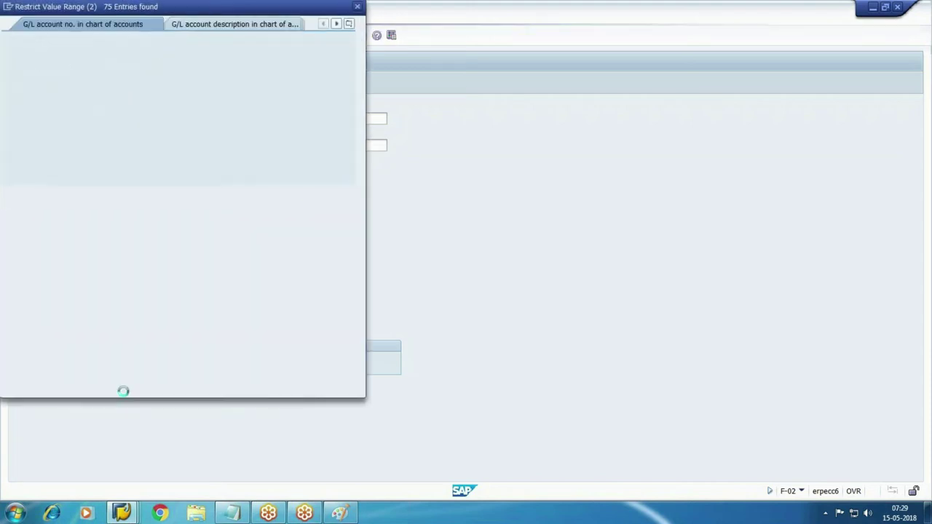
pyautogui.doubleClick(83, 126)
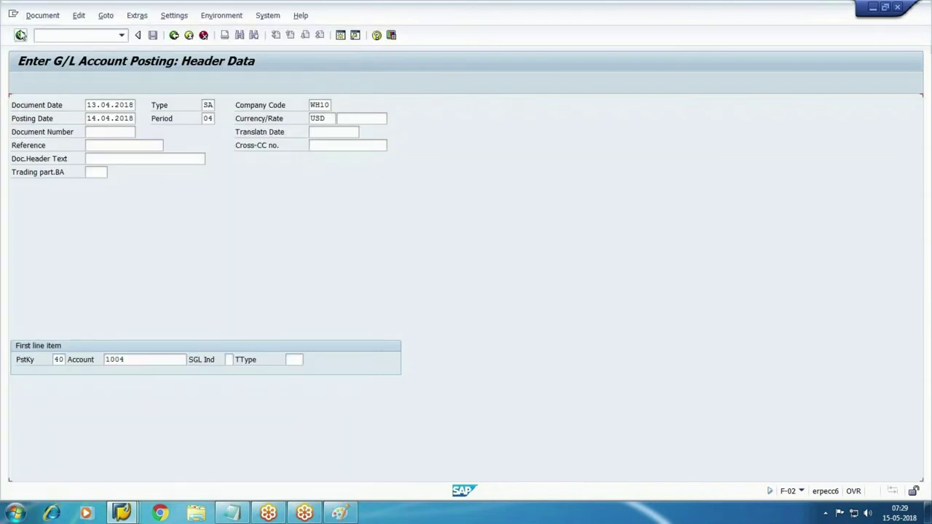
pyautogui.click(20, 35)
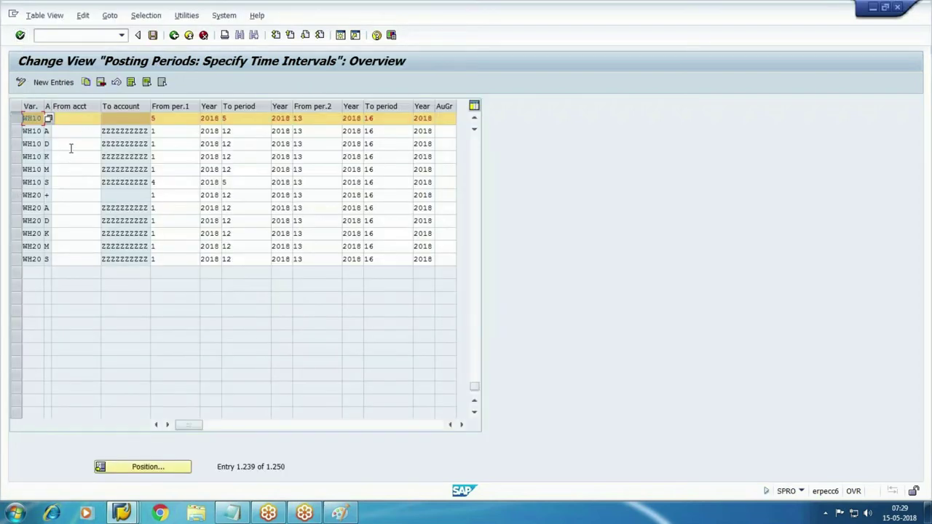
# Change the WH10 + row's starting period to 04 and save it
pyautogui.click(16, 120)
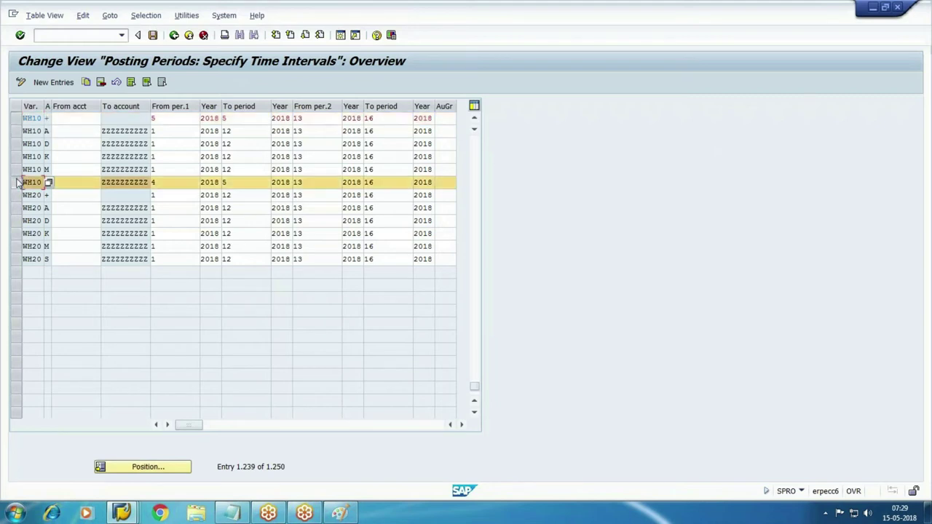
pyautogui.click(16, 182)
pyautogui.click(14, 119)
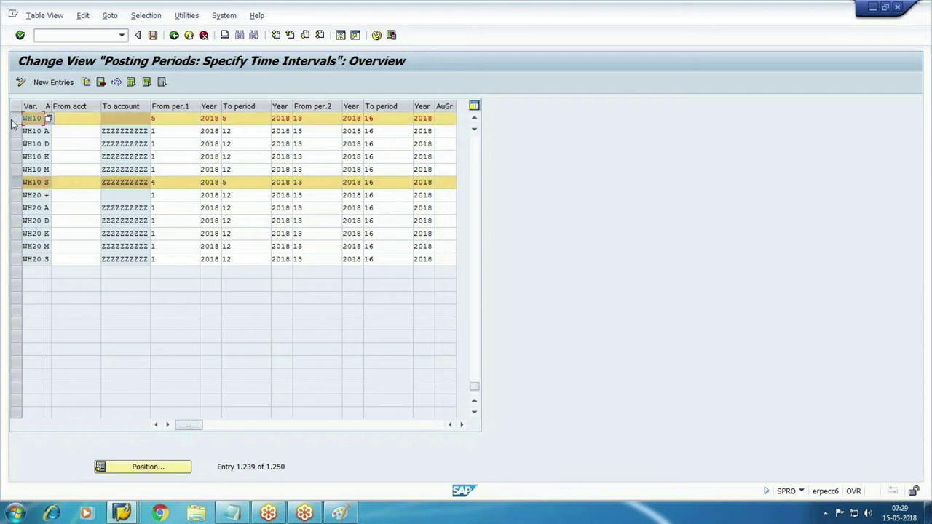
pyautogui.click(15, 119)
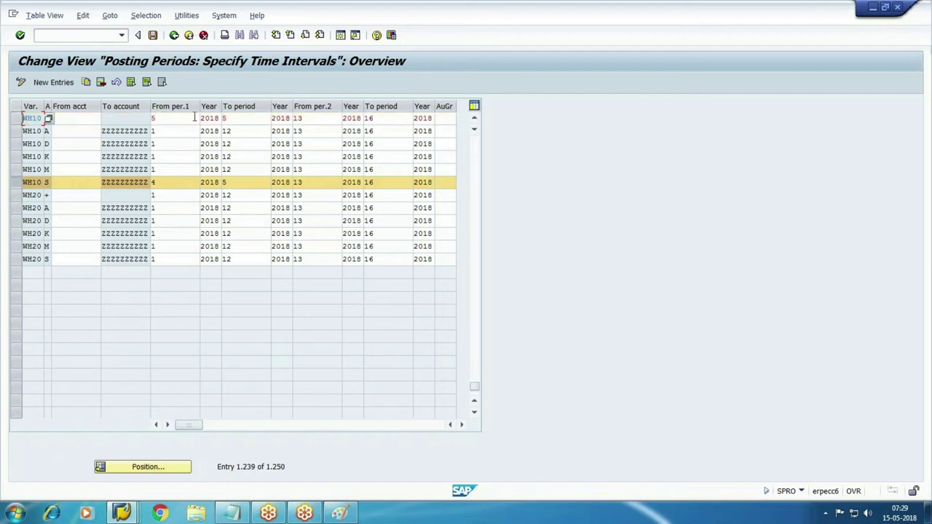
pyautogui.click(192, 119)
pyautogui.press('BackSpace')
pyautogui.write('04')
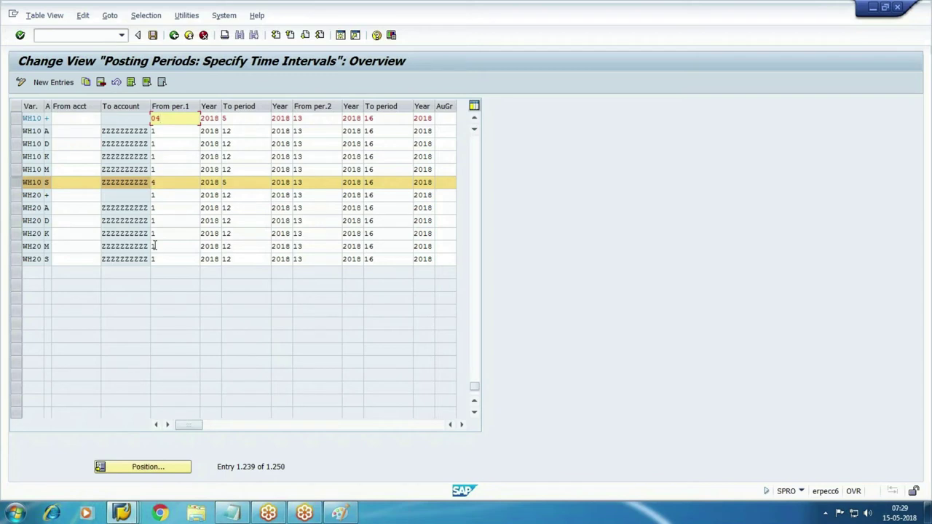
pyautogui.click(29, 182)
pyautogui.click(153, 35)
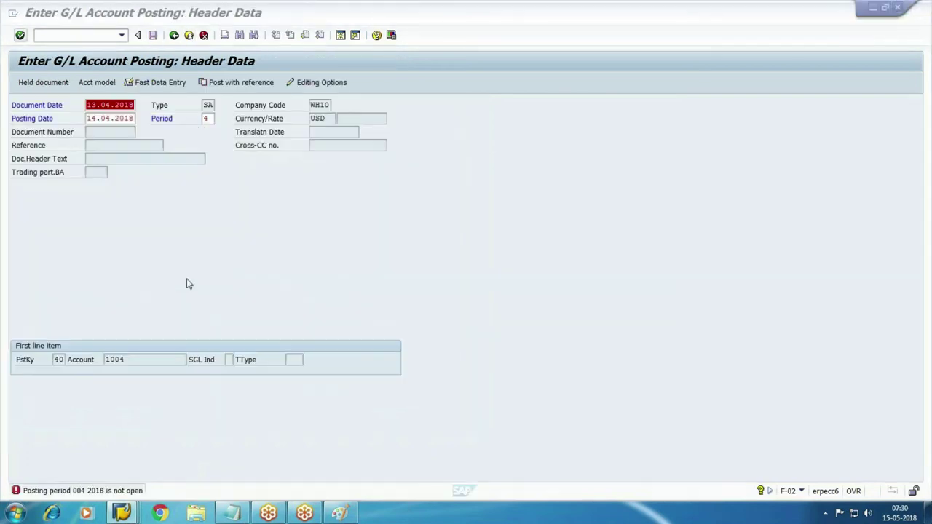
# Discard the failed G/L posting and restart transaction F-02
pyautogui.click(203, 35)
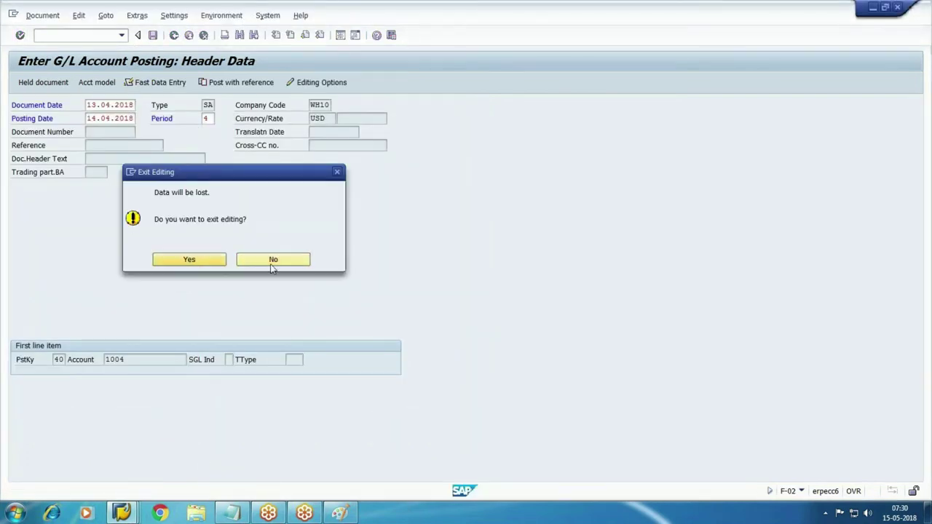
pyautogui.press('Return')
pyautogui.write('f-02')
pyautogui.press('Return')
# Fill the header with document date 13.04.2018, posting day 14 and period 04
pyautogui.write('1')
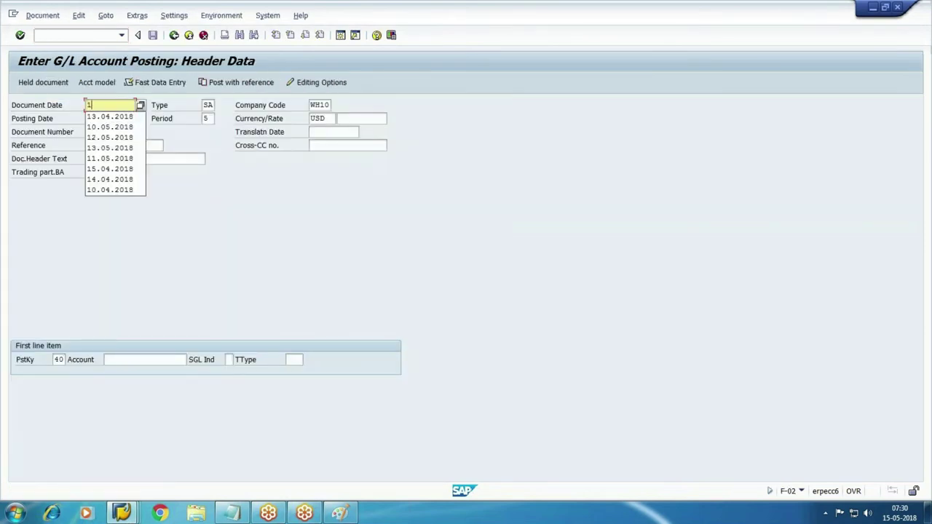
pyautogui.press('Down')
pyautogui.press('Down')
pyautogui.press('Up')
pyautogui.press('Return')
pyautogui.press('Tab')
pyautogui.press('Tab')
pyautogui.press('Tab')
pyautogui.press('Tab')
pyautogui.hotkey('shift', 'Tab')
pyautogui.write('14')
pyautogui.press('Down')
pyautogui.press('Tab')
pyautogui.press('Tab')
pyautogui.hotkey('shift', 'Tab')
pyautogui.write('04')
pyautogui.press('Tab')
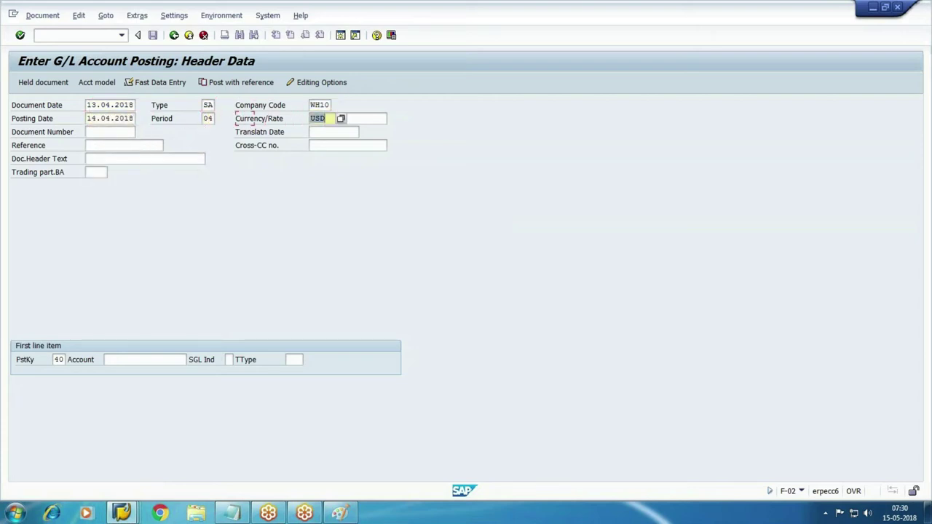
pyautogui.press('Tab')
# Enter account 1004 and continue to line item entry
pyautogui.click(133, 359)
pyautogui.write('1')
pyautogui.click(148, 387)
pyautogui.press('Return')
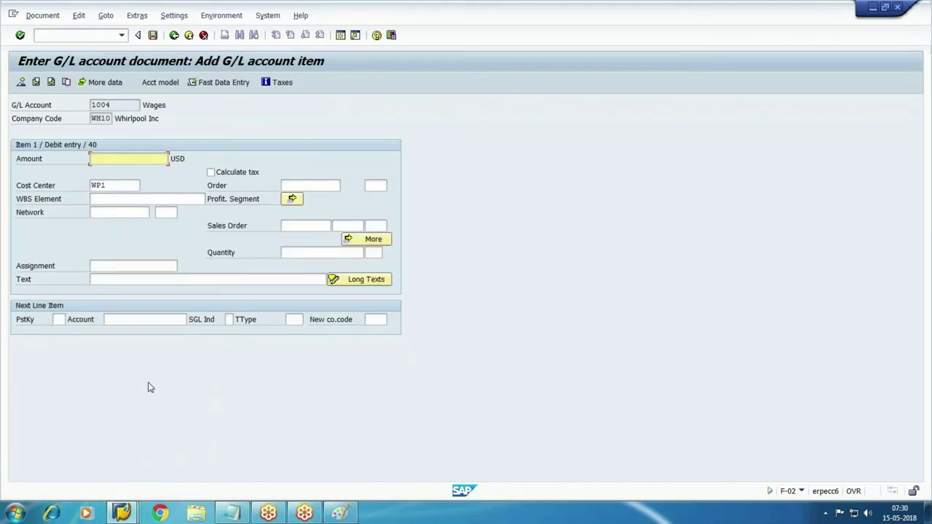
# Switch to the posting period table window and exit back to the IMG tree
pyautogui.click(122, 514)
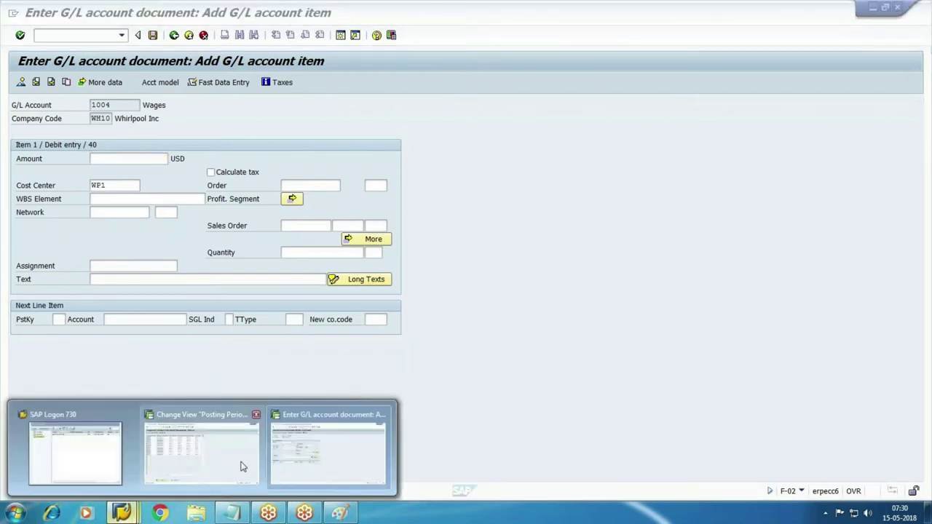
pyautogui.click(251, 466)
pyautogui.press('F3')
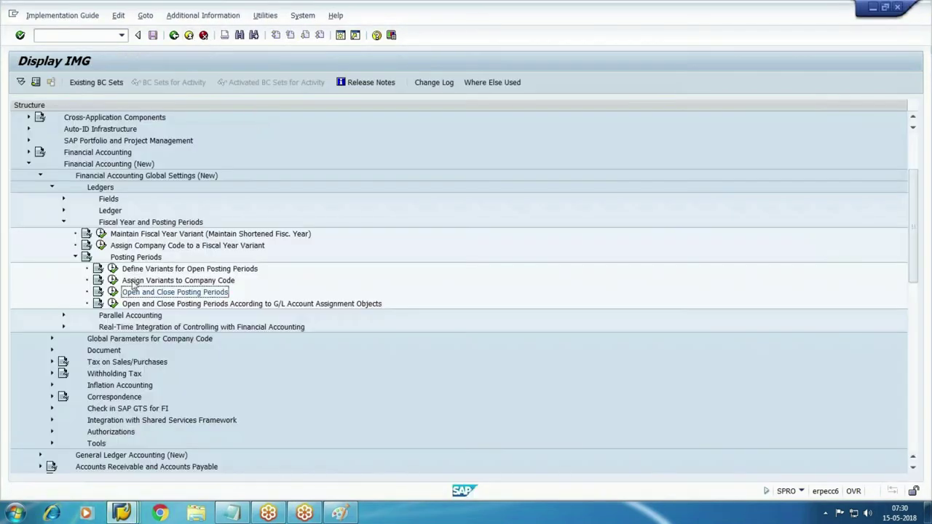
# Reopen the posting periods view, select variant 0001's six rows (+, A, D, K, M, S) and choose Copy As
pyautogui.click(113, 291)
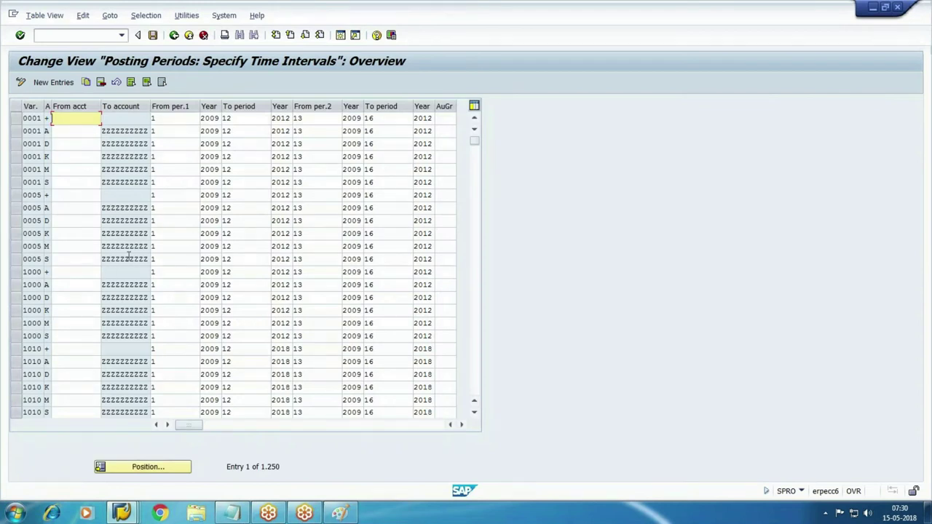
pyautogui.click(16, 132)
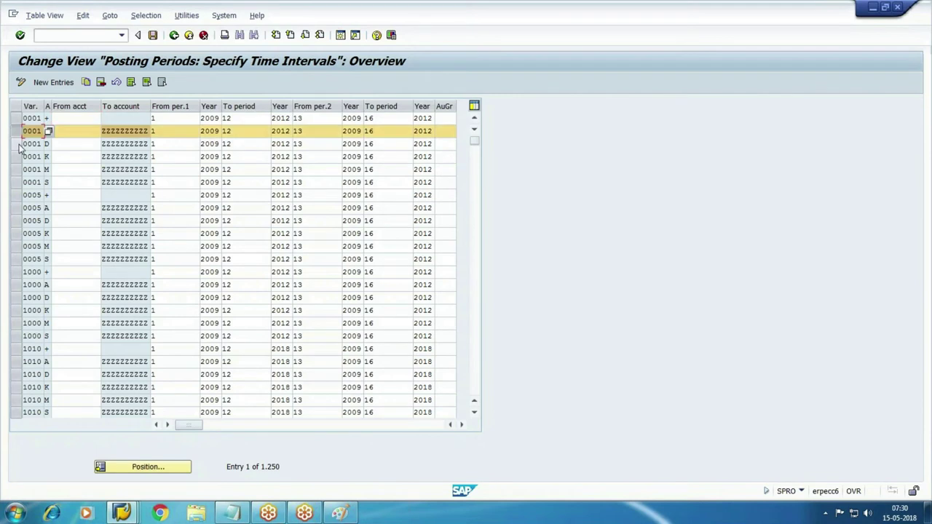
pyautogui.click(15, 143)
pyautogui.click(15, 157)
pyautogui.click(16, 169)
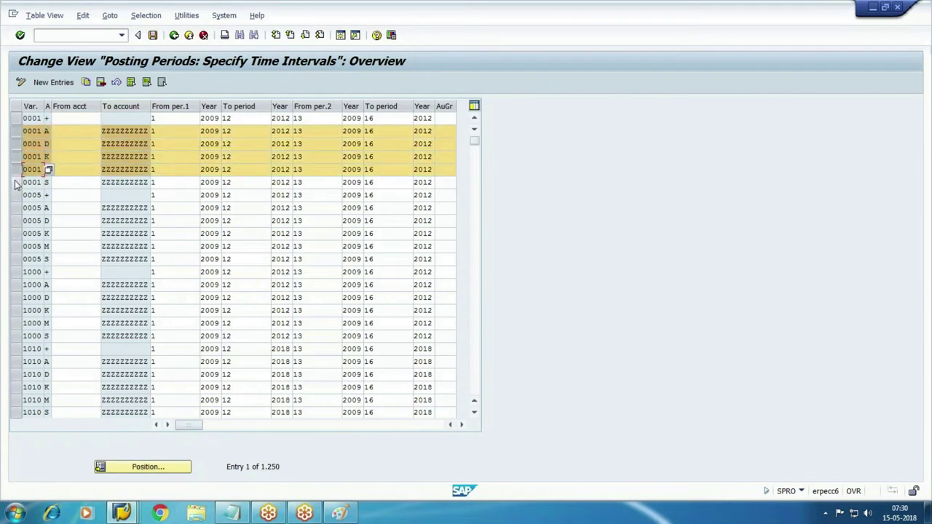
pyautogui.click(16, 182)
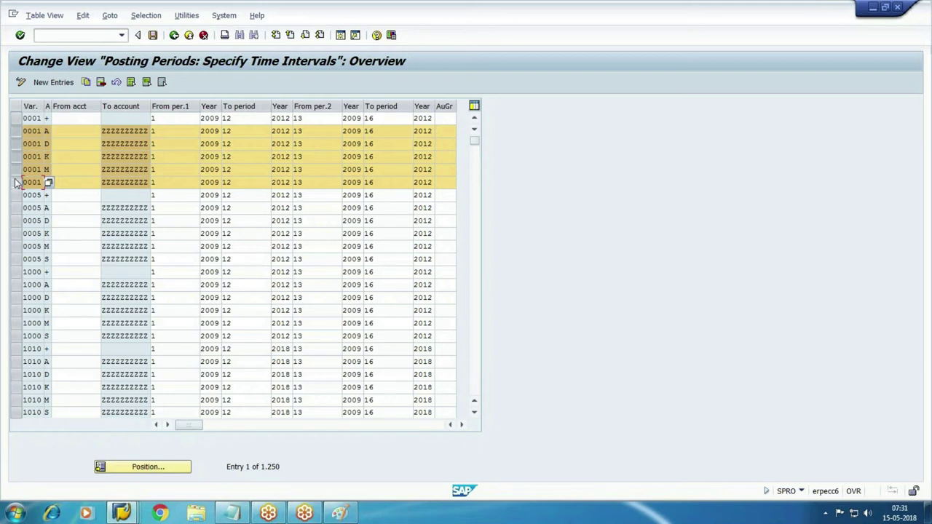
pyautogui.click(16, 118)
pyautogui.click(86, 81)
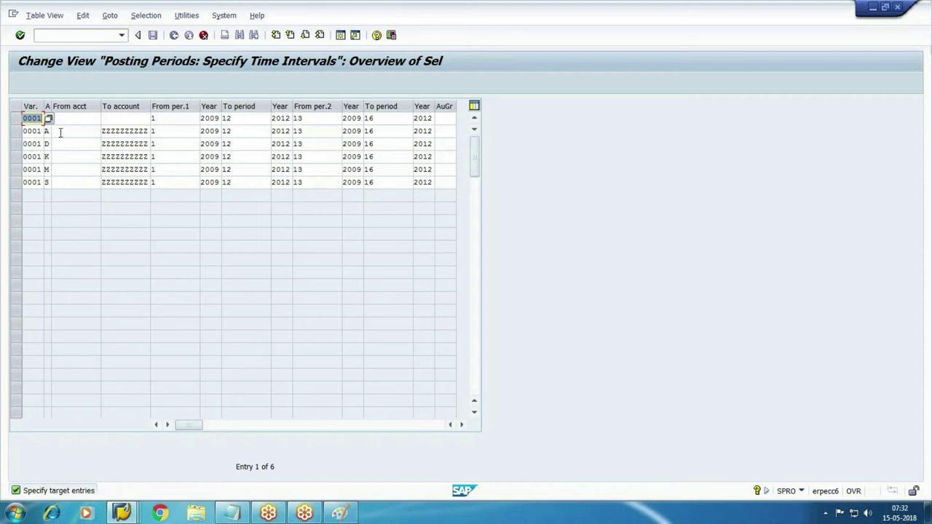
pyautogui.hotkey('ctrl', '2')
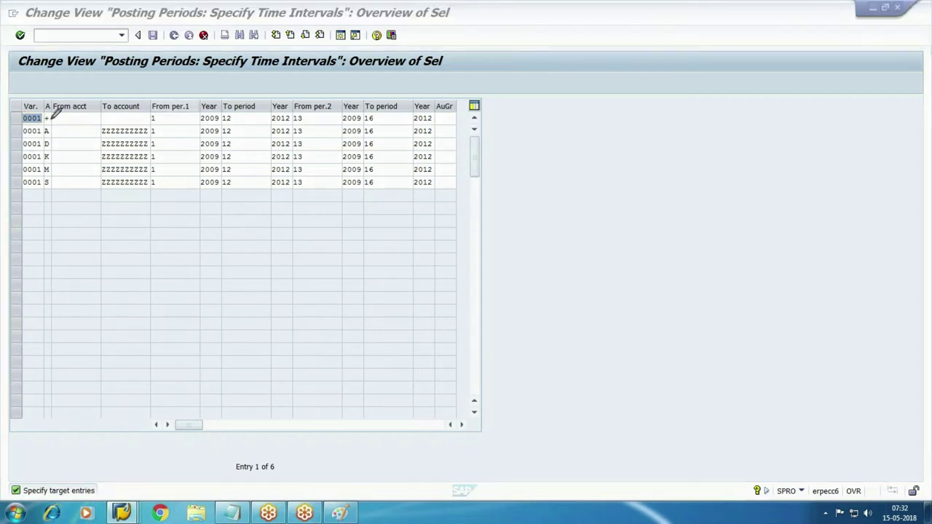
pyautogui.moveTo(4, 119)
pyautogui.mouseDown()
pyautogui.moveTo(539, 110)
pyautogui.moveTo(545, 92)
pyautogui.moveTo(560, 121)
pyautogui.mouseUp()
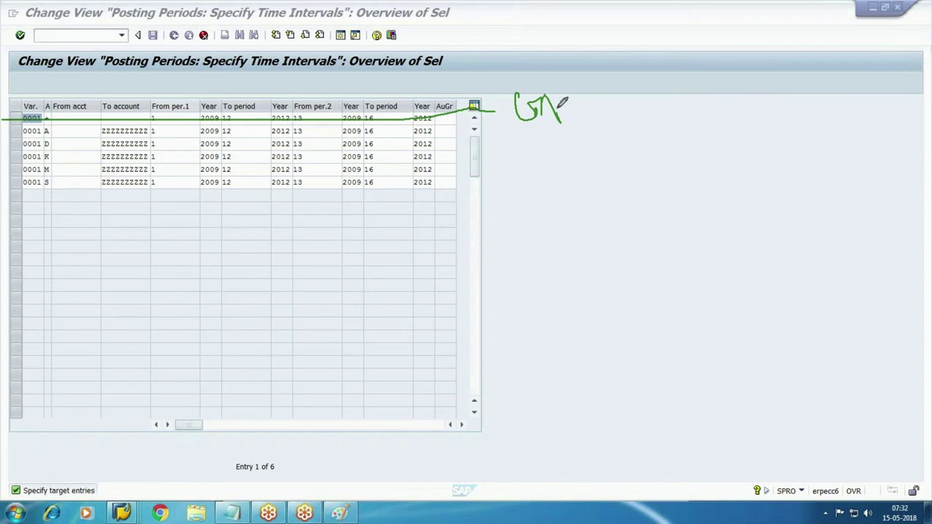
pyautogui.moveTo(10, 132)
pyautogui.mouseDown()
pyautogui.moveTo(479, 123)
pyautogui.moveTo(486, 171)
pyautogui.moveTo(424, 196)
pyautogui.mouseUp()
pyautogui.moveTo(495, 165); pyautogui.dragTo(575, 179)
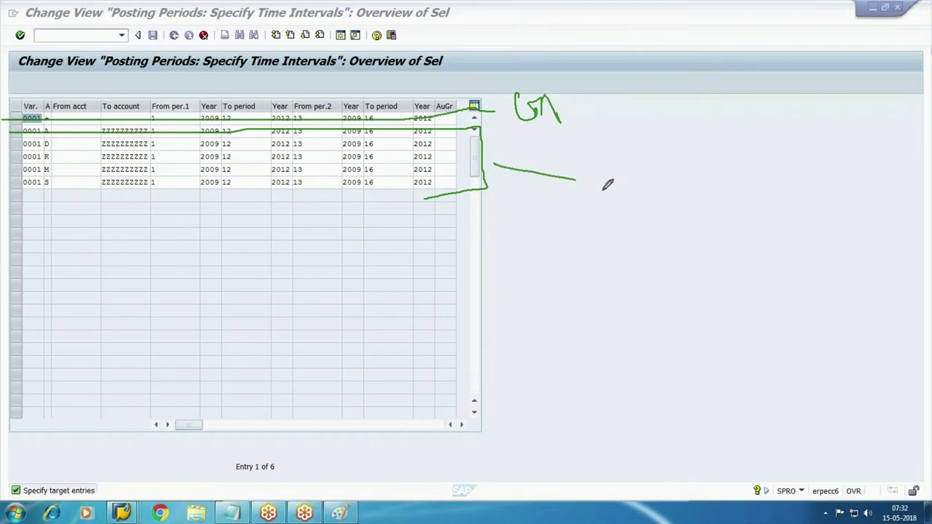
pyautogui.moveTo(484, 187)
pyautogui.mouseDown()
pyautogui.moveTo(230, 210)
pyautogui.moveTo(8, 190)
pyautogui.moveTo(240, 85)
pyautogui.moveTo(508, 156)
pyautogui.moveTo(431, 190)
pyautogui.mouseUp()
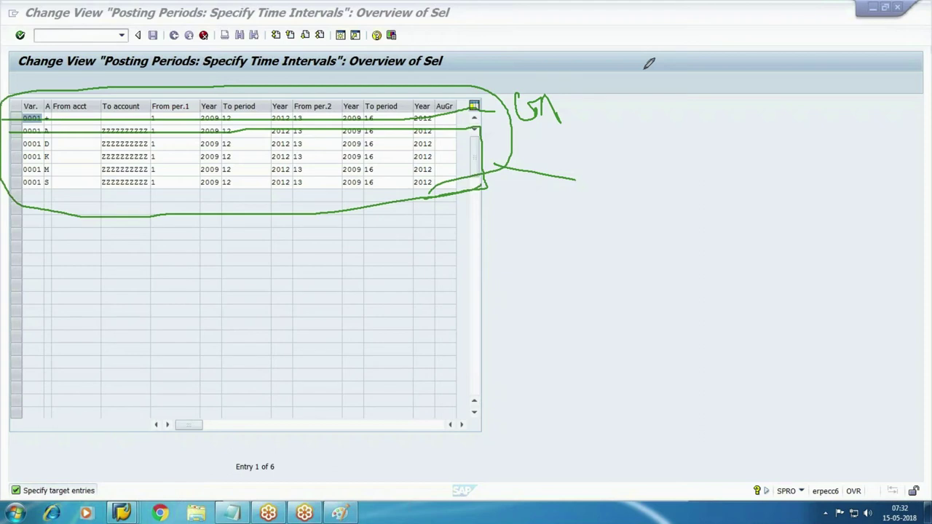
pyautogui.moveTo(439, 136); pyautogui.dragTo(551, 223)
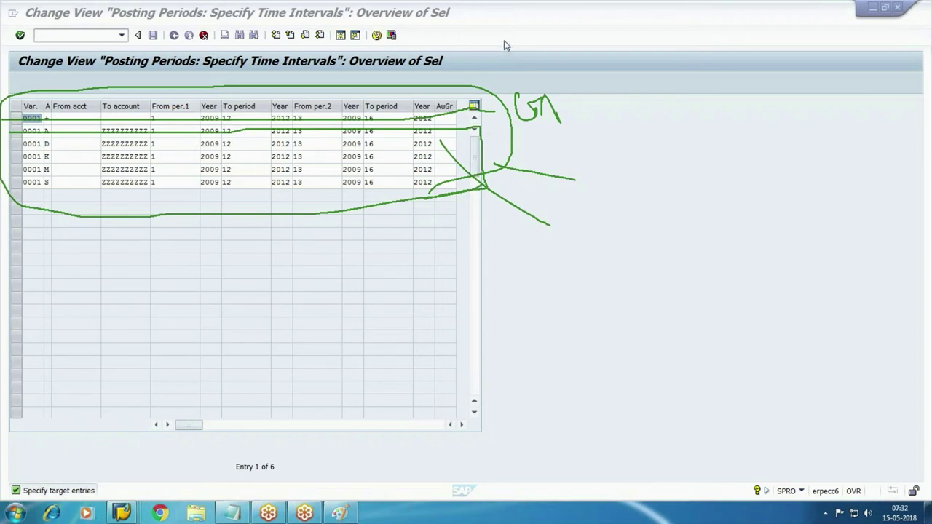
pyautogui.press('e')
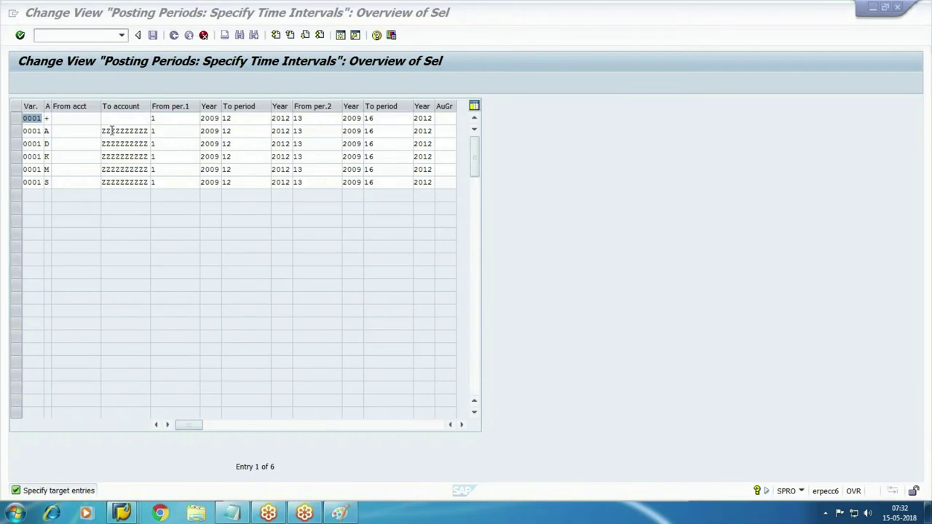
# Replace variant 0001 with WM10 in the first three copied rows
pyautogui.click(40, 117)
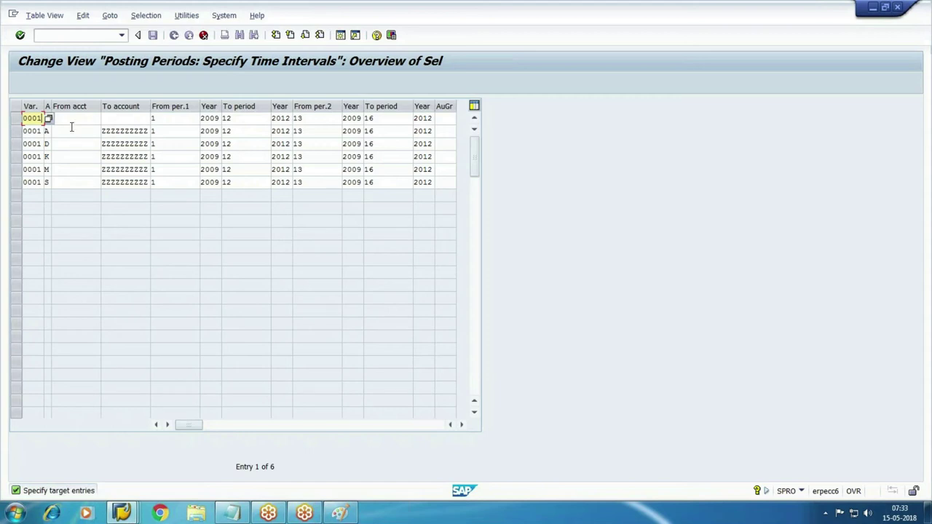
pyautogui.hotkey('shift', 'Home')
pyautogui.write('WM10')
pyautogui.press('Down')
pyautogui.press('BackSpace')
pyautogui.press('BackSpace')
pyautogui.press('BackSpace')
pyautogui.press('BackSpace')
pyautogui.write('WM10')
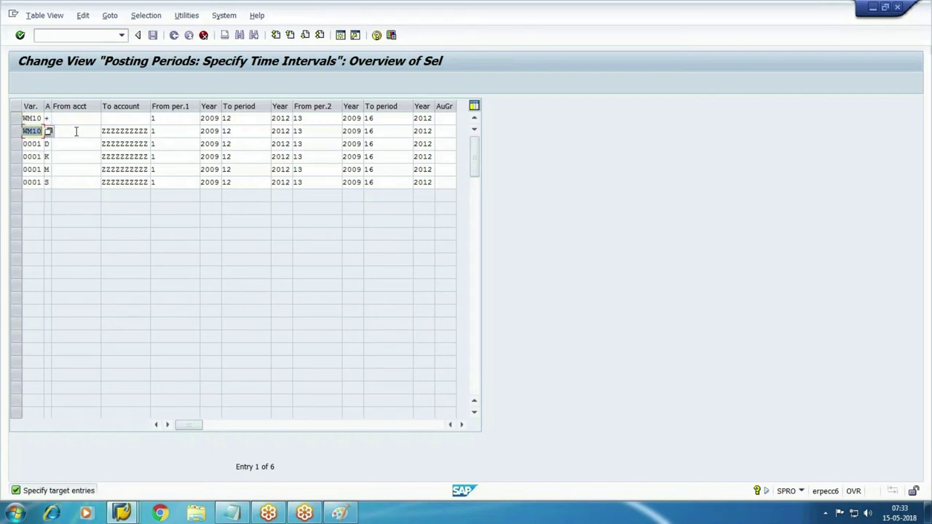
pyautogui.hotkey('shift', 'Tab')
pyautogui.hotkey('shift', 'Tab')
pyautogui.hotkey('shift', 'Tab')
pyautogui.hotkey('shift', 'Tab')
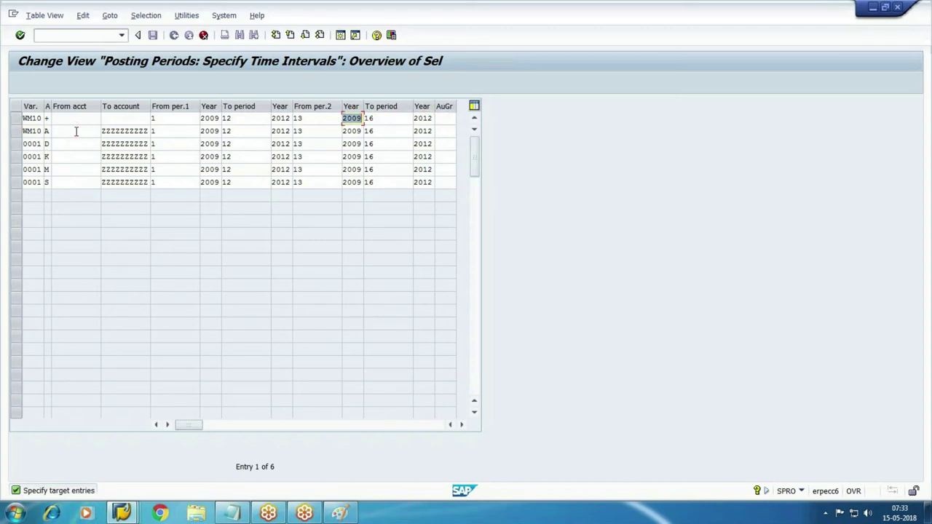
pyautogui.click(69, 143)
pyautogui.hotkey('shift', 'Tab')
pyautogui.hotkey('shift', 'Tab')
pyautogui.write('WM10')
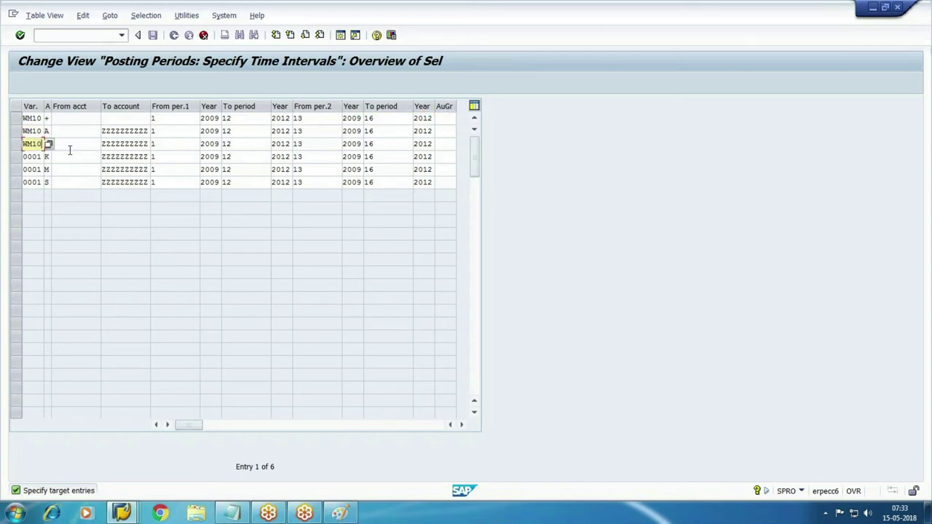
# Set WM10 in the remaining rows and confirm the new entries
pyautogui.click(69, 156)
pyautogui.hotkey('shift', 'Tab')
pyautogui.hotkey('shift', 'Tab')
pyautogui.press('Delete')
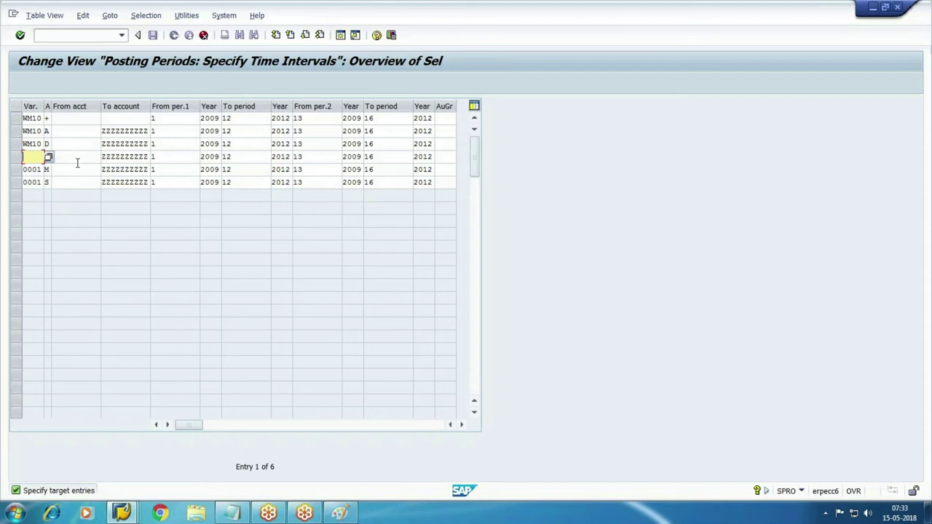
pyautogui.write('WM10')
pyautogui.click(32, 169)
pyautogui.press('BackSpace')
pyautogui.press('BackSpace')
pyautogui.press('BackSpace')
pyautogui.press('BackSpace')
pyautogui.write('WM10')
pyautogui.press('Return')
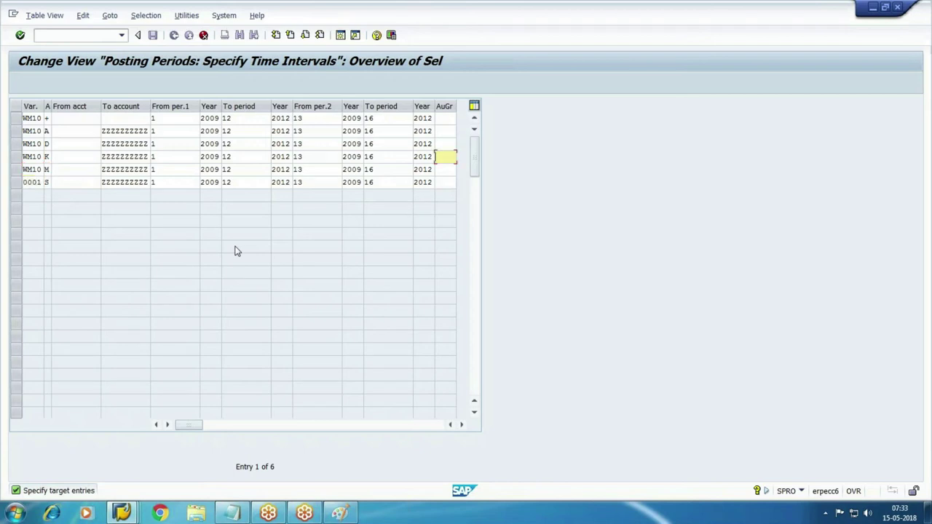
pyautogui.click(74, 181)
pyautogui.hotkey('shift', 'Tab')
pyautogui.write('WM10')
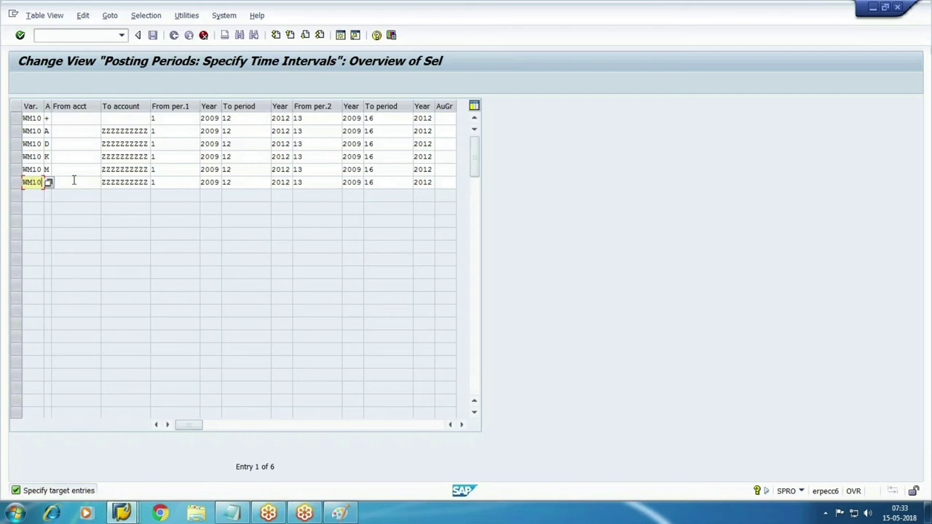
pyautogui.press('Return')
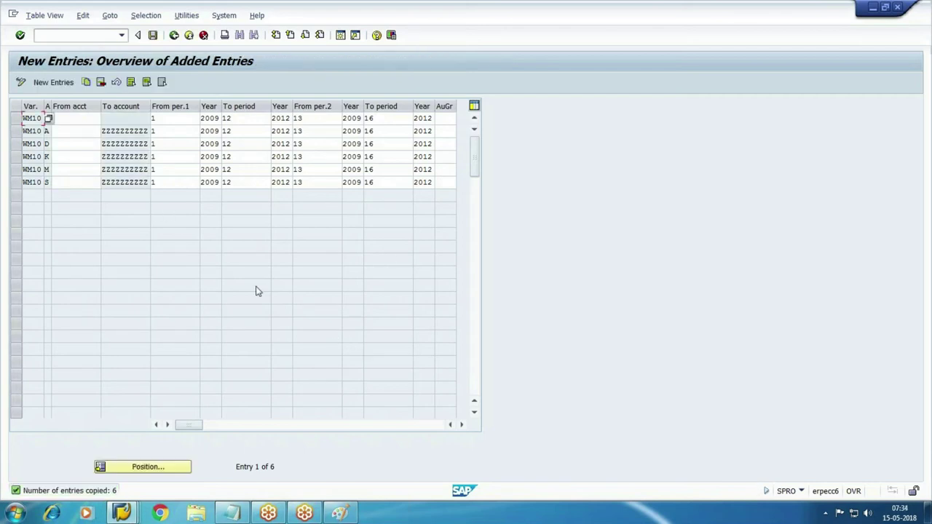
# Enter 05 as the From per.1 value in all six WM10 rows
pyautogui.hotkey('ctrl', '2')
pyautogui.moveTo(152, 194)
pyautogui.mouseDown()
pyautogui.moveTo(109, 198)
pyautogui.moveTo(85, 126)
pyautogui.moveTo(175, 137)
pyautogui.moveTo(152, 190)
pyautogui.mouseUp()
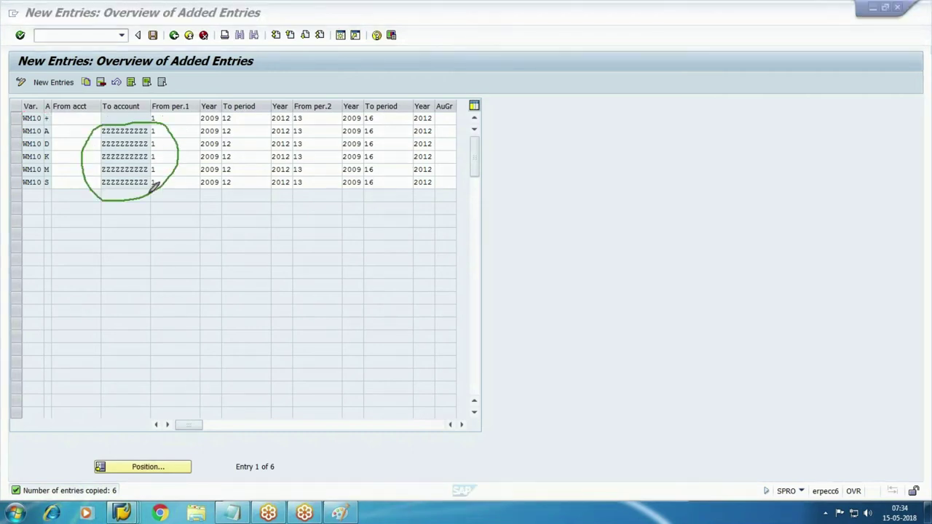
pyautogui.press('e')
pyautogui.moveTo(102, 125)
pyautogui.mouseDown()
pyautogui.moveTo(167, 112)
pyautogui.moveTo(122, 103)
pyautogui.moveTo(107, 120)
pyautogui.mouseUp()
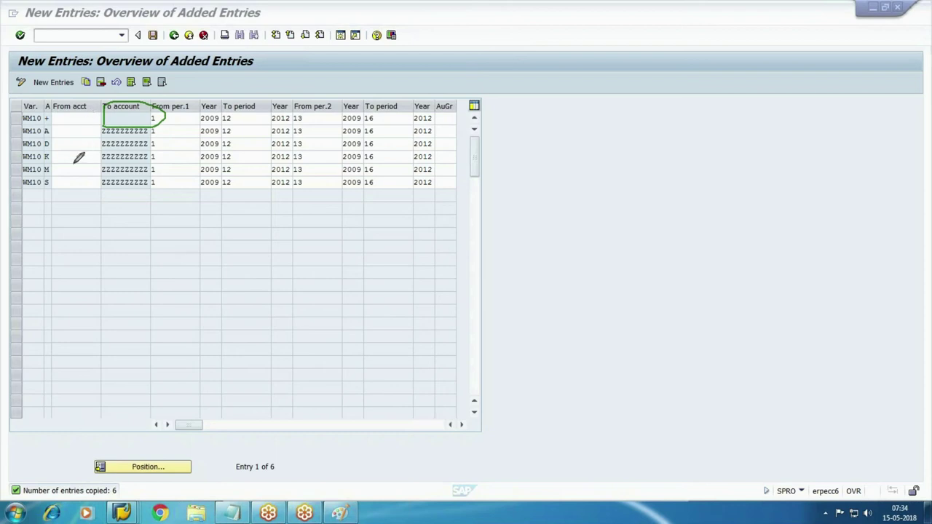
pyautogui.press('Escape')
pyautogui.click(80, 118)
pyautogui.click(160, 122)
pyautogui.write('05')
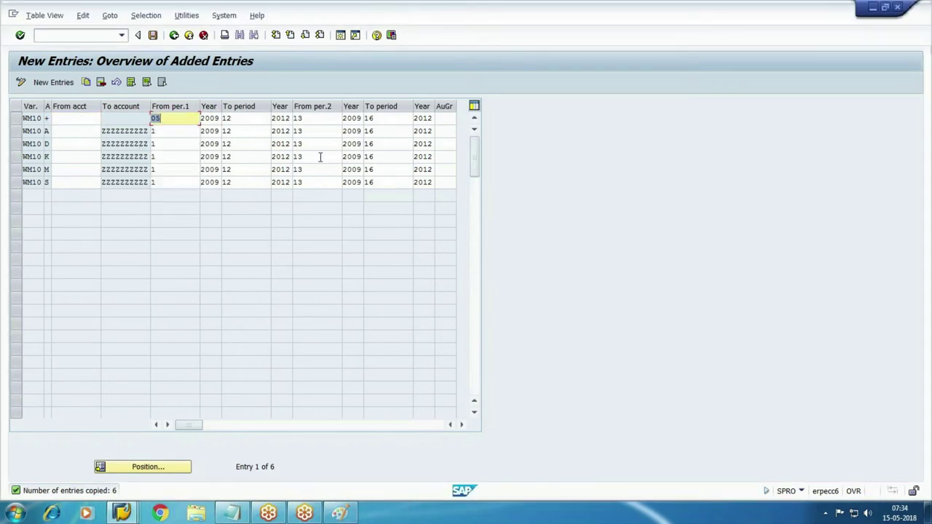
pyautogui.press('Down')
pyautogui.write('05')
pyautogui.press('Tab')
pyautogui.press('Down')
pyautogui.write('05')
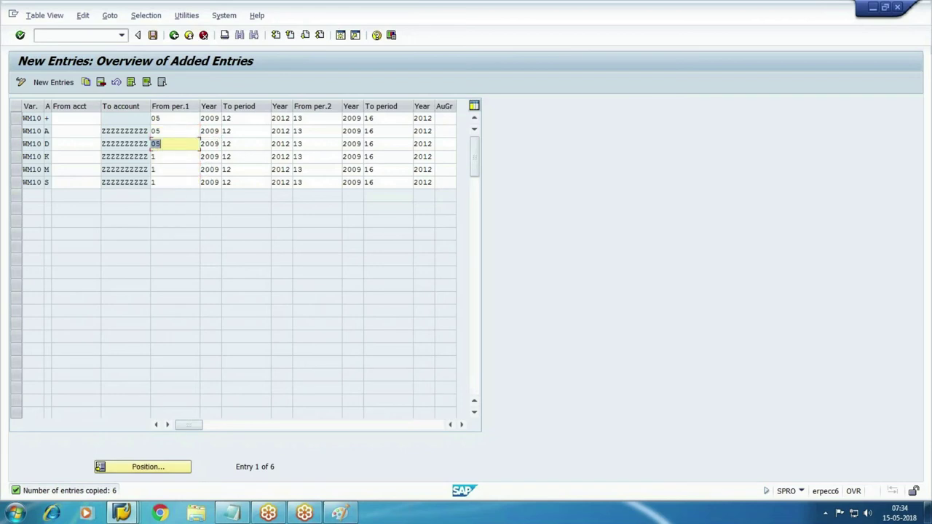
pyautogui.press('Down')
pyautogui.press('BackSpace')
pyautogui.write('05')
pyautogui.press('Tab')
pyautogui.hotkey('shift', 'Tab')
pyautogui.press('Down')
pyautogui.press('BackSpace')
pyautogui.write('05')
pyautogui.press('Tab')
pyautogui.hotkey('shift', 'Tab')
pyautogui.press('Down')
pyautogui.press('BackSpace')
# Enter 05 as the To period value in all six WM10 rows
pyautogui.write('05')
pyautogui.press('Tab')
pyautogui.press('Tab')
pyautogui.hotkey('shift', 'Tab')
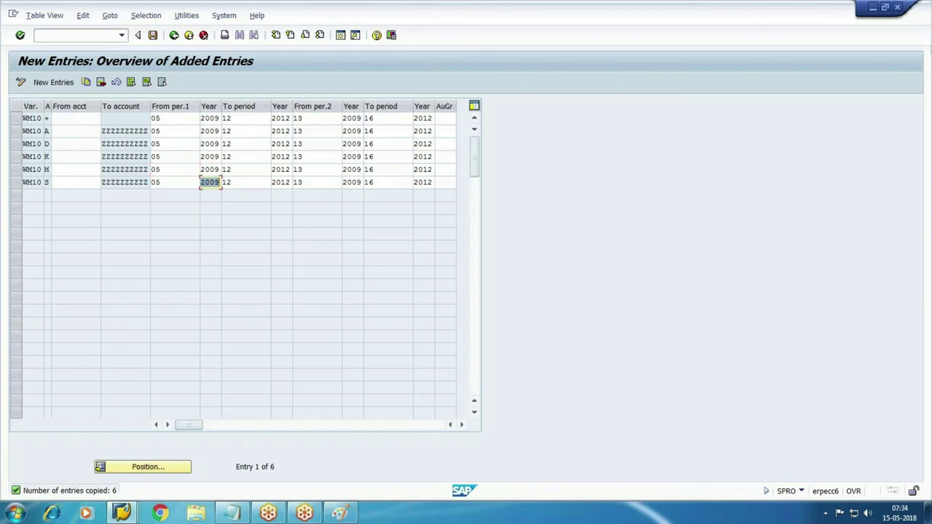
pyautogui.press('Tab')
pyautogui.write('05')
pyautogui.hotkey('shift', 'Tab')
pyautogui.press('Up')
pyautogui.press('Up')
pyautogui.press('Tab')
pyautogui.hotkey('shift', 'Tab')
pyautogui.press('Down')
pyautogui.press('Tab')
pyautogui.write('05')
pyautogui.press('Up')
pyautogui.write('05')
pyautogui.hotkey('shift', 'Tab')
pyautogui.press('Up')
pyautogui.press('Tab')
pyautogui.write('05')
pyautogui.hotkey('shift', 'Tab')
pyautogui.press('Up')
pyautogui.press('Tab')
pyautogui.write('05')
pyautogui.hotkey('shift', 'Tab')
pyautogui.press('Up')
pyautogui.press('Tab')
pyautogui.write('05')
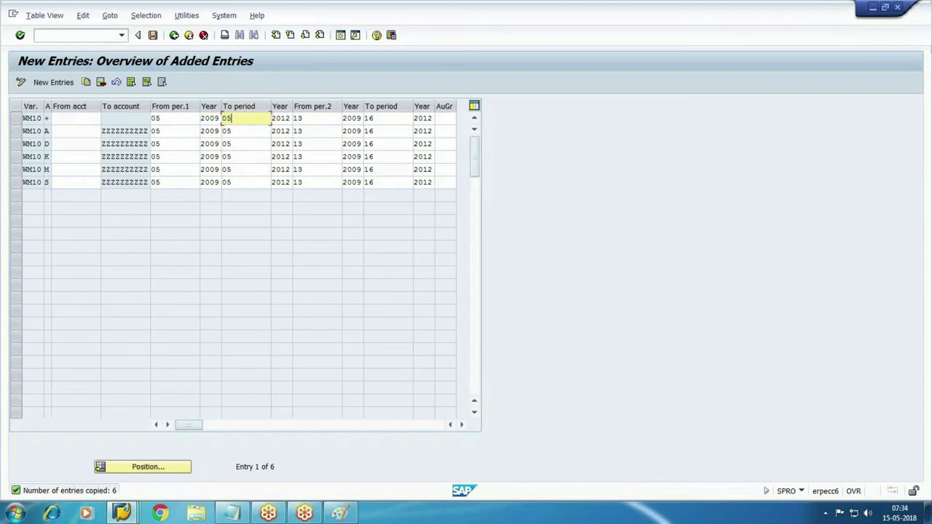
pyautogui.hotkey('shift', 'Tab')
pyautogui.hotkey('shift', 'Tab')
# Set the first Year field to 2018 in every WM10 row
pyautogui.press('Tab')
pyautogui.write('2018')
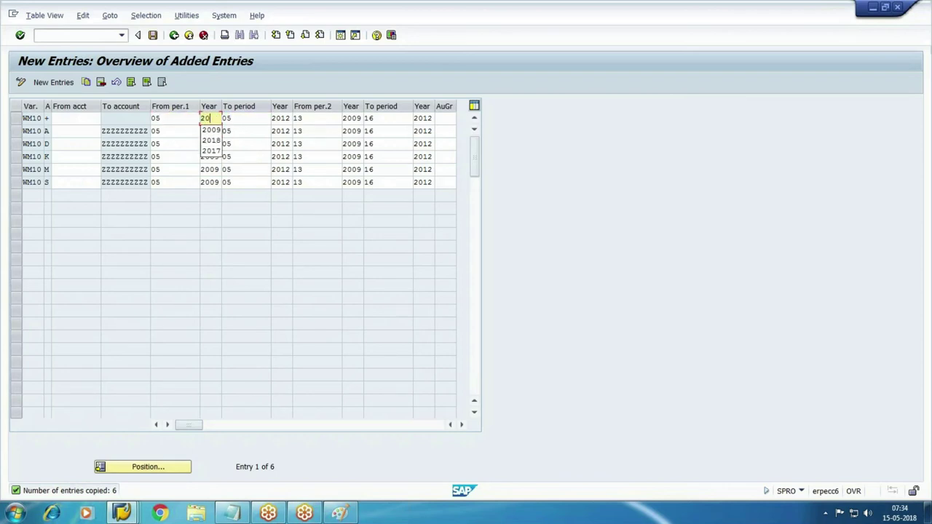
pyautogui.hotkey('shift', 'Tab')
pyautogui.press('Down')
pyautogui.press('Tab')
pyautogui.hotkey('shift', 'Tab')
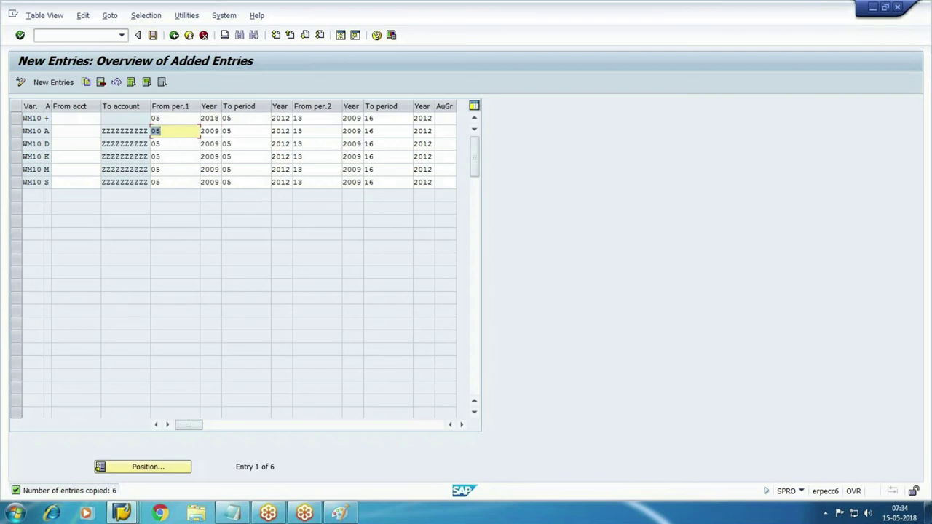
pyautogui.press('Up')
pyautogui.press('Tab')
pyautogui.hotkey('ctrl', 'c')
pyautogui.hotkey('shift', 'Tab')
pyautogui.press('Down')
pyautogui.press('Tab')
pyautogui.write('2018')
pyautogui.press('Down')
pyautogui.hotkey('shift', 'Tab')
pyautogui.press('Tab')
pyautogui.write('2018')
pyautogui.hotkey('shift', 'Tab')
pyautogui.press('Down')
pyautogui.press('Tab')
pyautogui.write('2018')
pyautogui.hotkey('shift', 'Tab')
pyautogui.press('Down')
pyautogui.press('Tab')
pyautogui.write('2018')
pyautogui.hotkey('shift', 'Tab')
pyautogui.press('Down')
pyautogui.press('Tab')
pyautogui.write('2018')
# Set the second Year field to 2018 in every WM10 row
pyautogui.press('Tab')
pyautogui.press('Tab')
pyautogui.write('2018')
pyautogui.press('Up')
pyautogui.write('2018')
pyautogui.hotkey('shift', 'Tab')
pyautogui.press('Up')
pyautogui.press('Tab')
pyautogui.write('2018')
pyautogui.hotkey('shift', 'Tab')
pyautogui.press('Up')
pyautogui.press('Tab')
pyautogui.write('2018')
pyautogui.hotkey('shift', 'Tab')
pyautogui.press('Up')
pyautogui.press('Tab')
pyautogui.write('2018')
pyautogui.hotkey('shift', 'Tab')
pyautogui.press('Up')
pyautogui.press('Tab')
pyautogui.write('2018')
# Paste 2018 into the remaining Year fields, then save under the customizing request
pyautogui.press('Tab')
pyautogui.press('Tab')
pyautogui.write('2018')
pyautogui.moveTo(342, 131); pyautogui.dragTo(433, 182)
pyautogui.hotkey('ctrl', 'v')
pyautogui.click(300, 144)
pyautogui.hotkey('ctrl', 'v')
pyautogui.click(300, 157)
pyautogui.hotkey('ctrl', 'v')
pyautogui.click(300, 169)
pyautogui.hotkey('ctrl', 'v')
pyautogui.click(307, 182)
pyautogui.hotkey('ctrl', 'v')
pyautogui.hotkey('ctrl', 'v')
pyautogui.moveTo(364, 182); pyautogui.dragTo(434, 131)
pyautogui.hotkey('ctrl', 'v')
pyautogui.hotkey('ctrl', 'v')
pyautogui.hotkey('ctrl', 'v')
pyautogui.hotkey('ctrl', 'v')
pyautogui.moveTo(433, 118); pyautogui.dragTo(402, 118)
pyautogui.hotkey('ctrl', 'v')
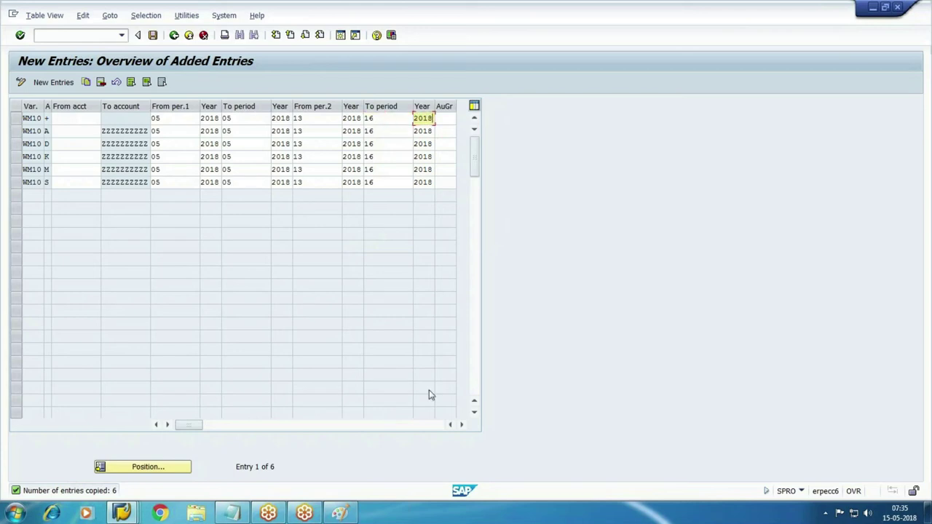
pyautogui.click(153, 35)
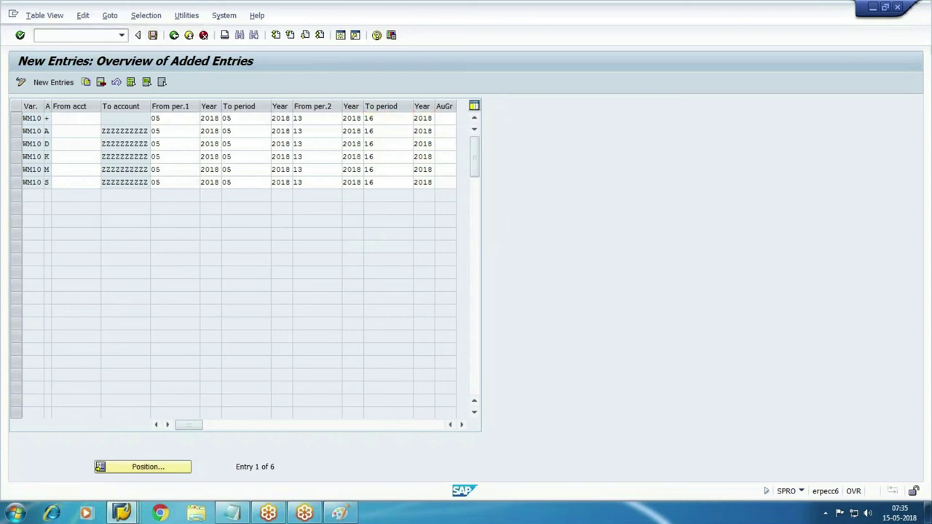
pyautogui.press('Return')
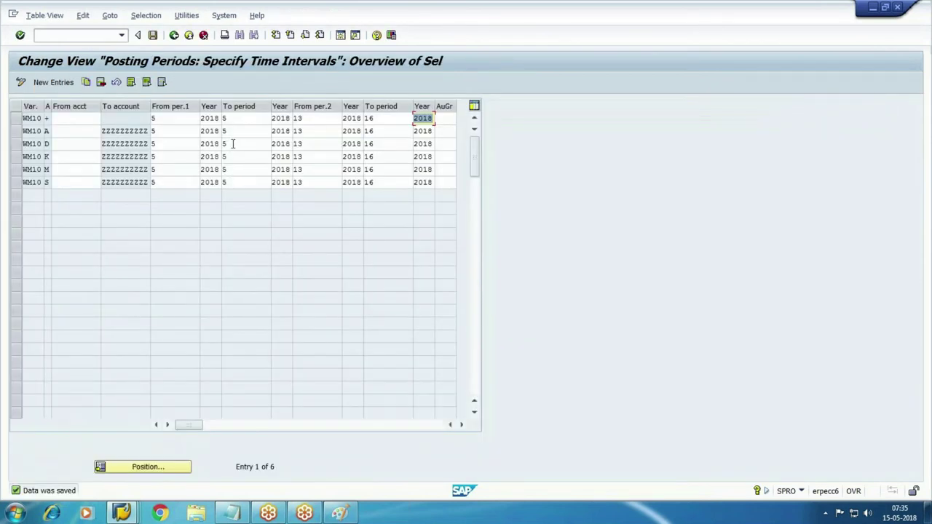
# Copy the selected WM10 entries as new entries, setting variant WM20 in rows 1 and 2
pyautogui.moveTo(24, 120); pyautogui.dragTo(23, 191)
pyautogui.click(85, 82)
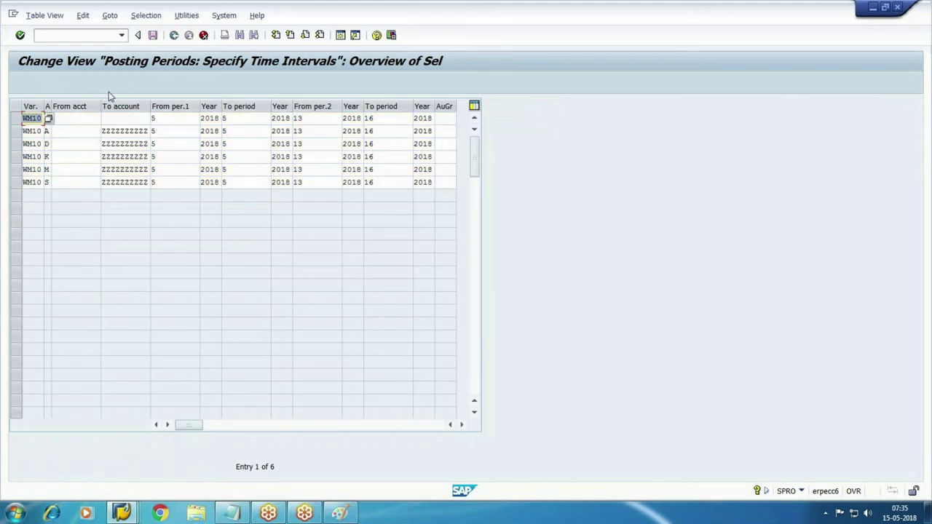
pyautogui.write('WM20')
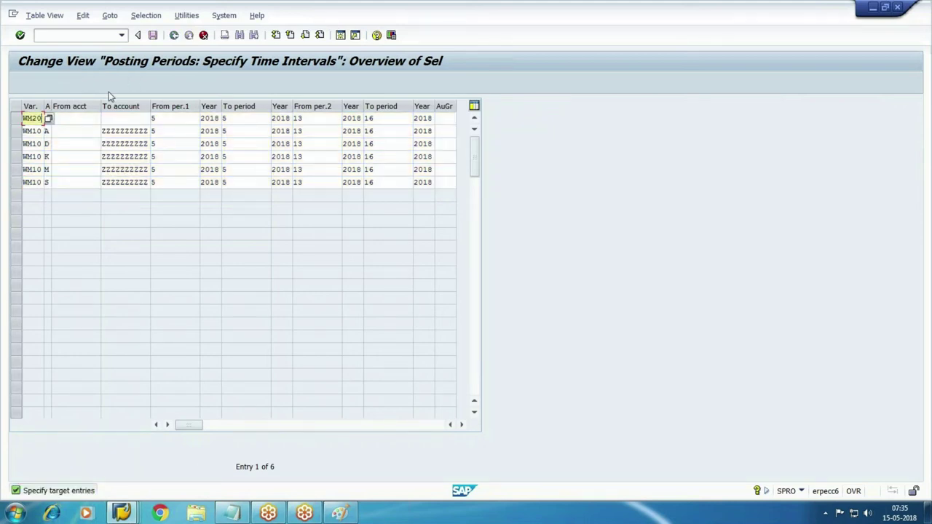
pyautogui.press('Tab')
pyautogui.write('+')
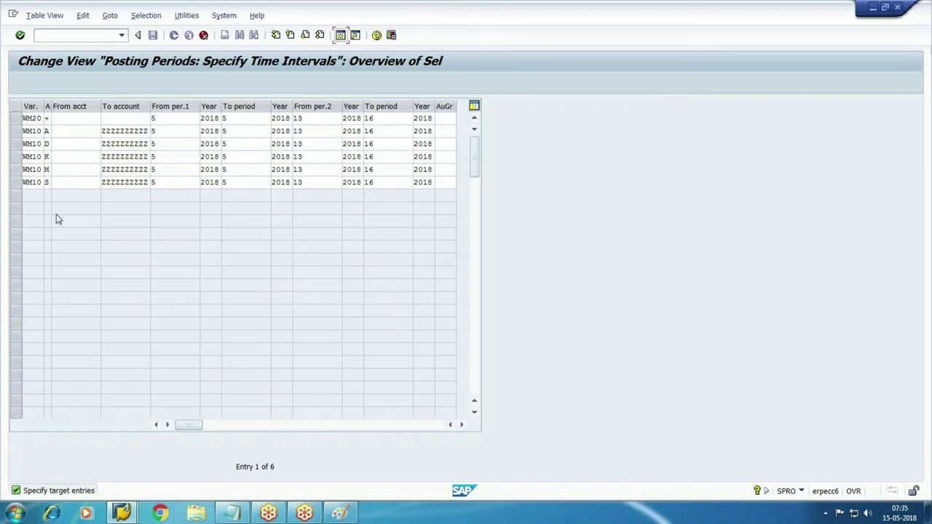
pyautogui.click(75, 120)
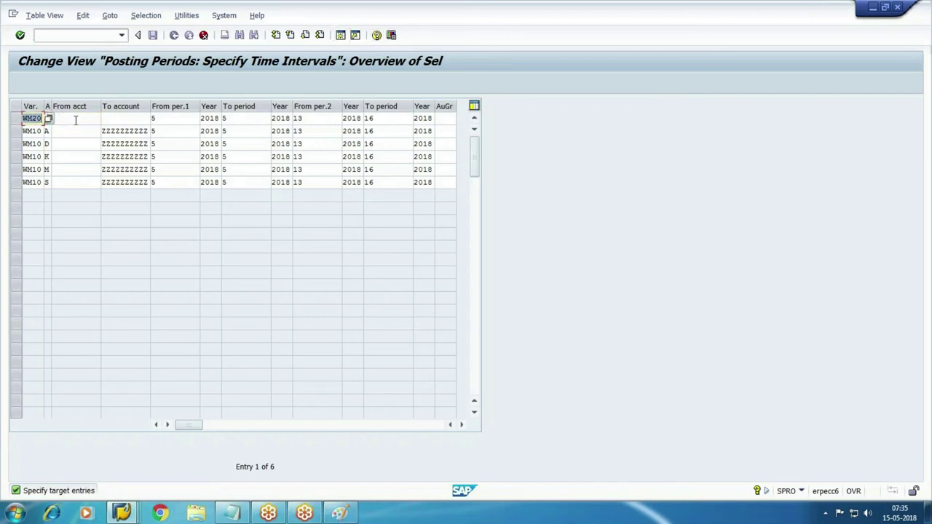
pyautogui.press('Tab')
pyautogui.write('WM20')
pyautogui.press('Tab')
pyautogui.write('A')
# Overwrite the variant with WM20 in rows 3 to 6 and confirm all six copied entries
pyautogui.click(73, 144)
pyautogui.hotkey('shift', 'Tab')
pyautogui.hotkey('shift', 'Tab')
pyautogui.write('WM20')
pyautogui.click(71, 155)
pyautogui.hotkey('shift', 'Tab')
pyautogui.hotkey('shift', 'Tab')
pyautogui.press('Delete')
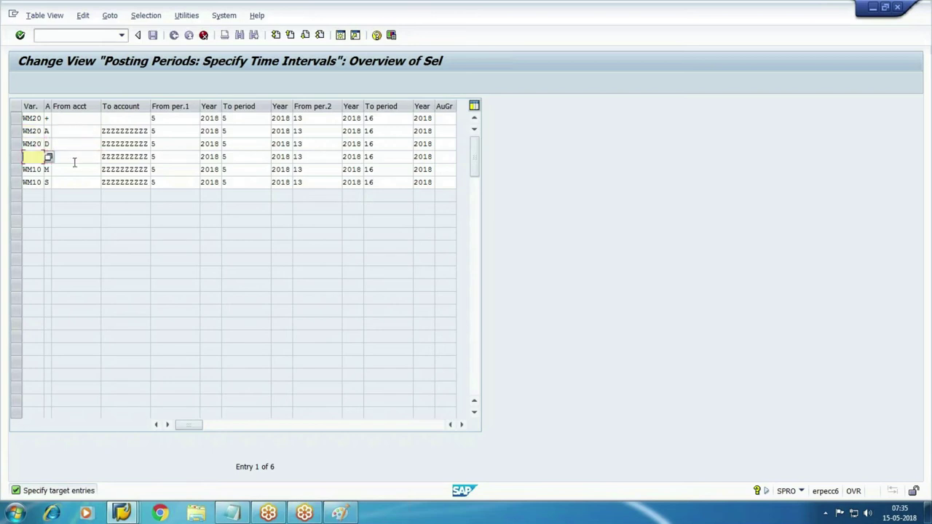
pyautogui.write('WM20')
pyautogui.hotkey('shift', 'Tab')
pyautogui.hotkey('shift', 'Tab')
pyautogui.click(70, 160)
pyautogui.hotkey('shift', 'Tab')
pyautogui.hotkey('shift', 'Tab')
pyautogui.click(67, 169)
pyautogui.hotkey('shift', 'Tab')
pyautogui.hotkey('shift', 'Tab')
pyautogui.write('WM20')
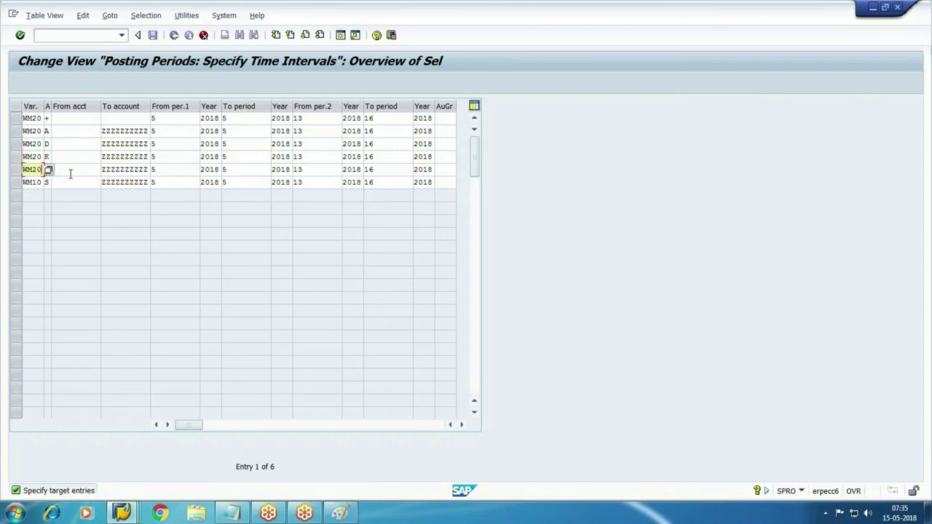
pyautogui.click(68, 181)
pyautogui.hotkey('shift', 'Tab')
pyautogui.hotkey('shift', 'Tab')
pyautogui.write('WM20')
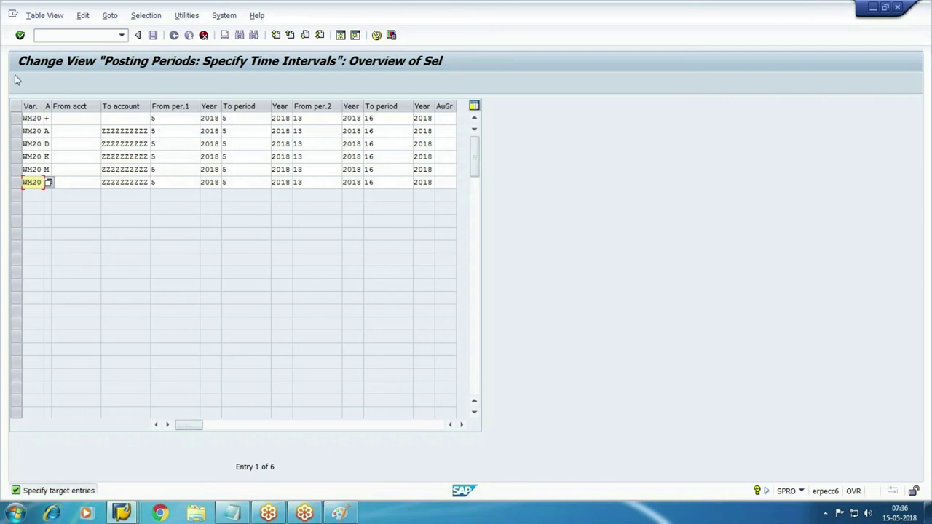
pyautogui.click(20, 35)
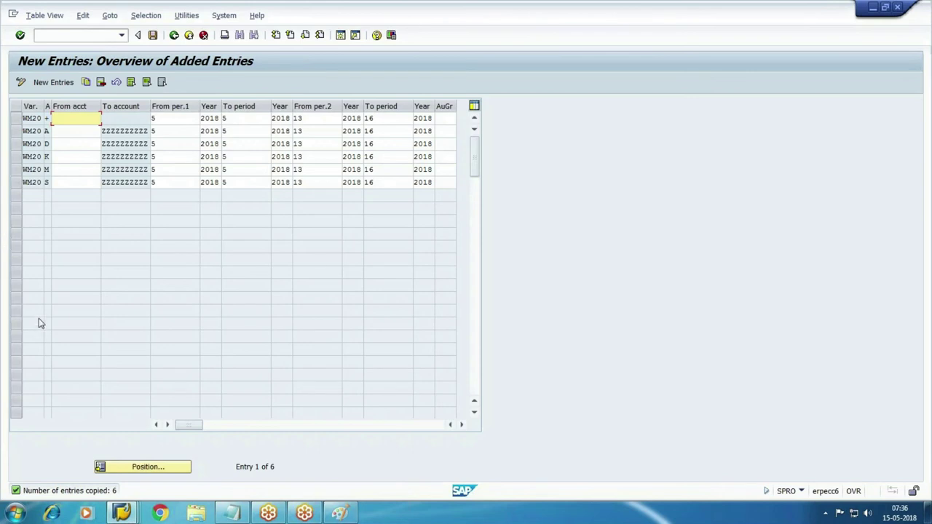
pyautogui.click(236, 513)
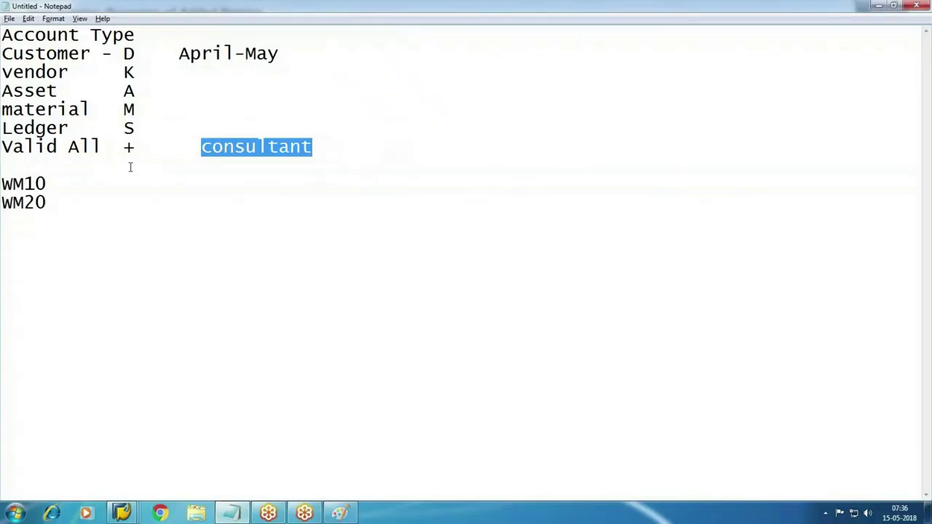
pyautogui.moveTo(159, 53); pyautogui.dragTo(357, 54)
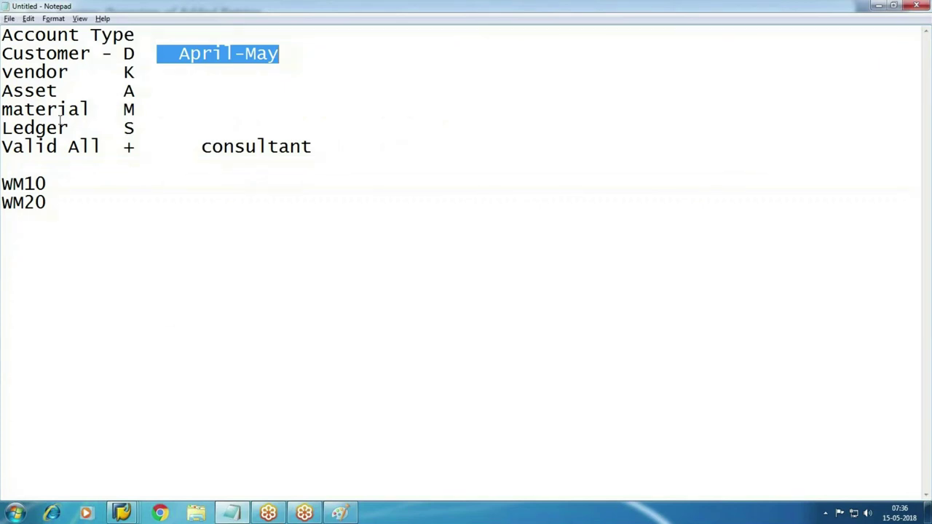
pyautogui.hotkey('alt', 'Tab')
pyautogui.doubleClick(209, 117)
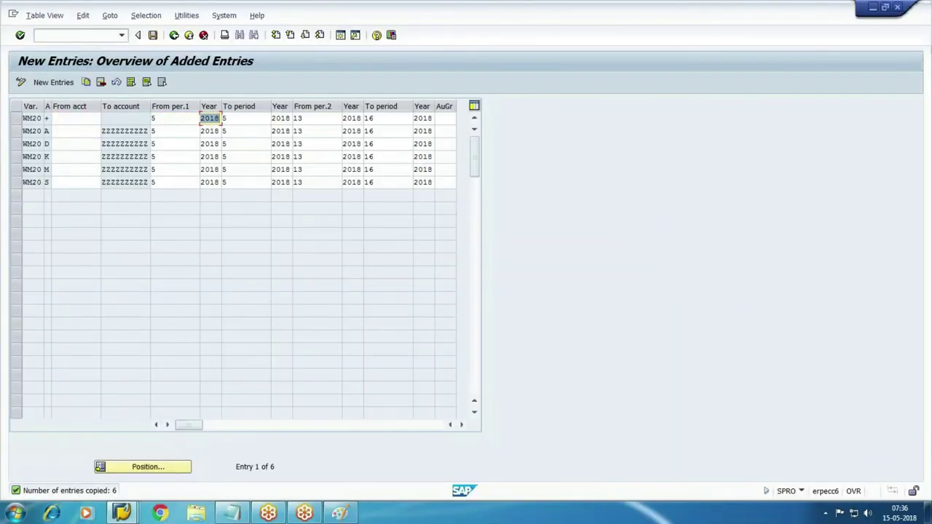
# Change From per.1 to 02 in all six WM20 rows
pyautogui.doubleClick(153, 118)
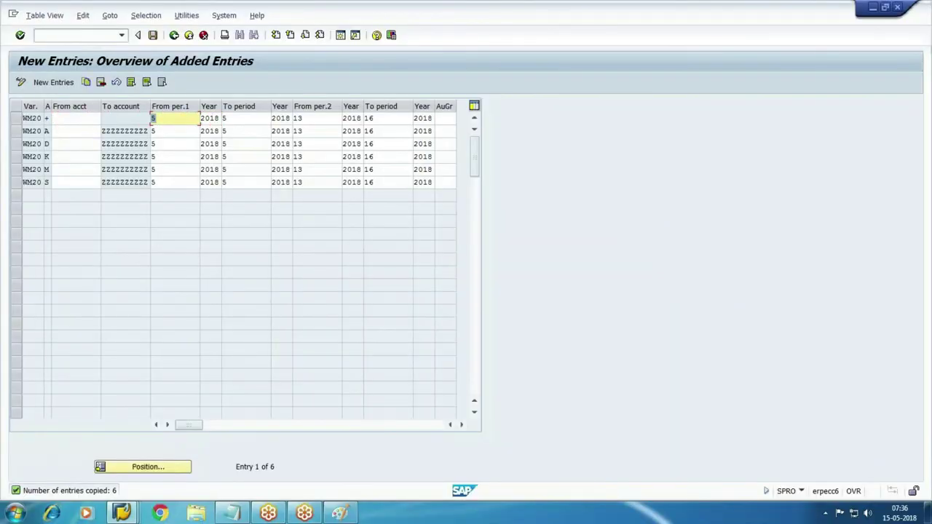
pyautogui.write('02')
pyautogui.doubleClick(153, 131)
pyautogui.write('02')
pyautogui.doubleClick(209, 131)
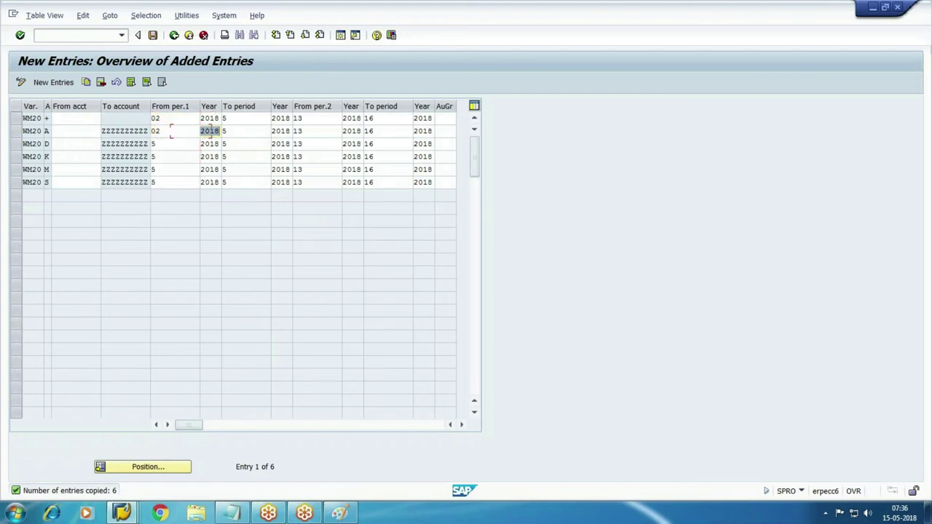
pyautogui.doubleClick(153, 144)
pyautogui.write('02')
pyautogui.doubleClick(209, 143)
pyautogui.doubleClick(153, 156)
pyautogui.write('02')
pyautogui.doubleClick(209, 156)
pyautogui.doubleClick(153, 169)
pyautogui.press('BackSpace')
pyautogui.write('02')
pyautogui.click(240, 169)
pyautogui.click(175, 168)
pyautogui.click(154, 182)
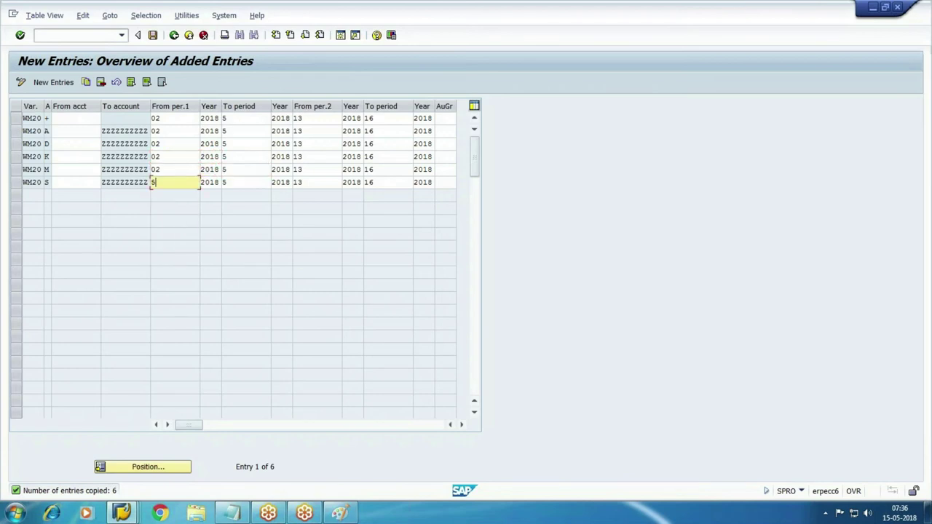
pyautogui.press('BackSpace')
pyautogui.write('02')
# Set To period to 02 in all six rows, then confirm and save the WM20 entries
pyautogui.doubleClick(226, 182)
pyautogui.write('02')
pyautogui.doubleClick(209, 169)
pyautogui.press('Tab')
pyautogui.write('02')
pyautogui.click(209, 156)
pyautogui.press('Tab')
pyautogui.write('02')
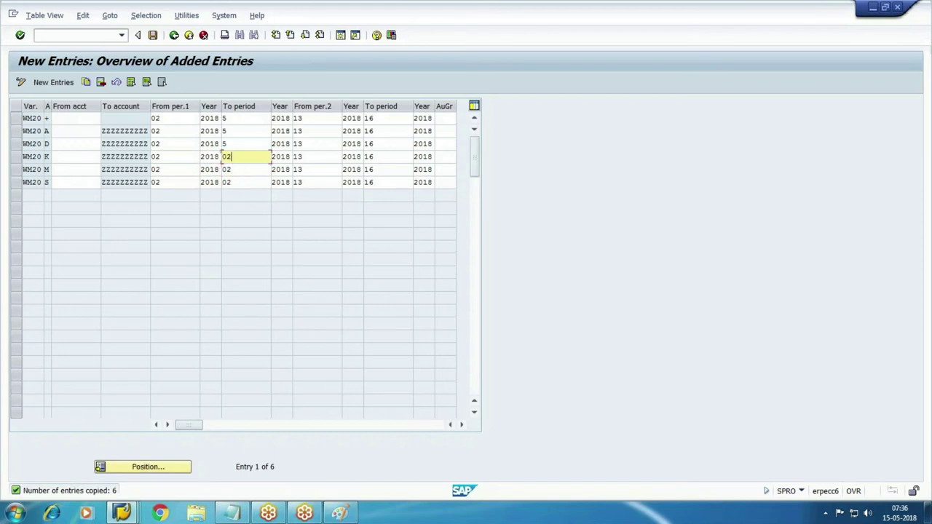
pyautogui.doubleClick(226, 143)
pyautogui.write('02')
pyautogui.doubleClick(225, 131)
pyautogui.write('02')
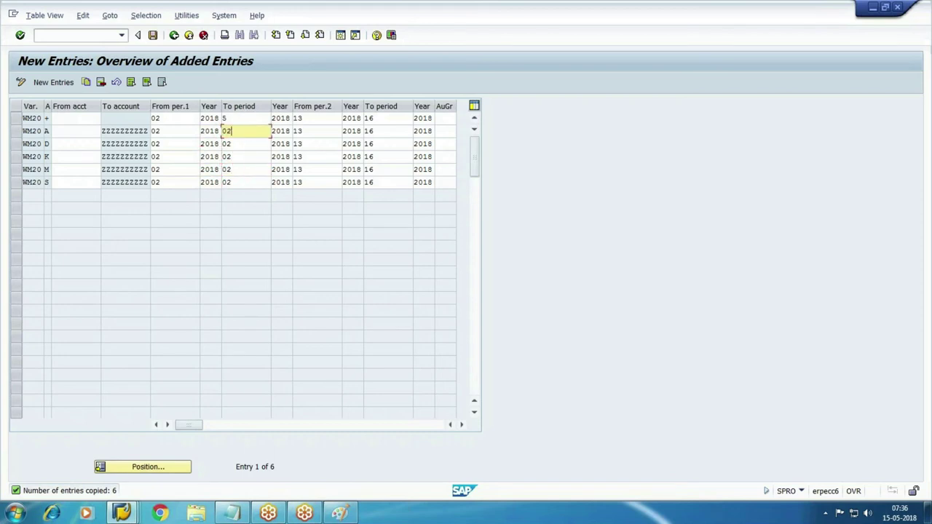
pyautogui.doubleClick(226, 118)
pyautogui.write('02')
pyautogui.press('Tab')
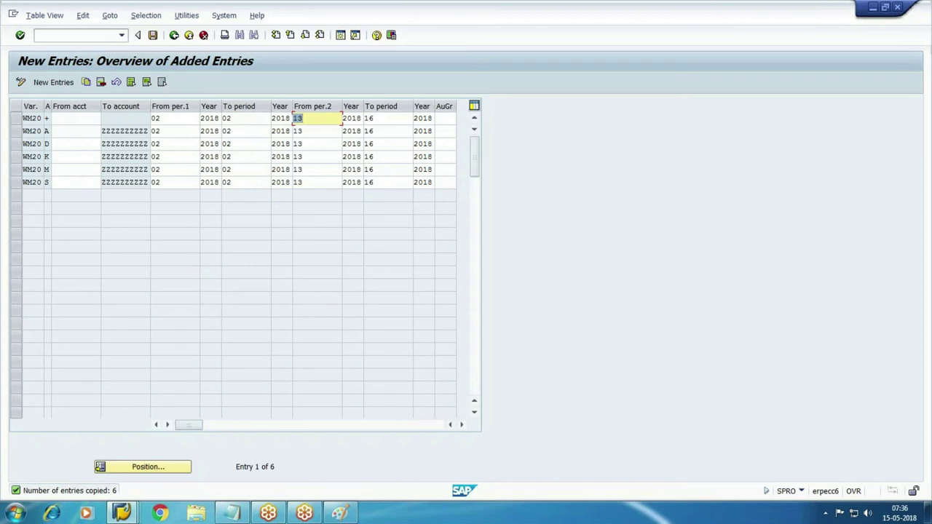
pyautogui.click(152, 35)
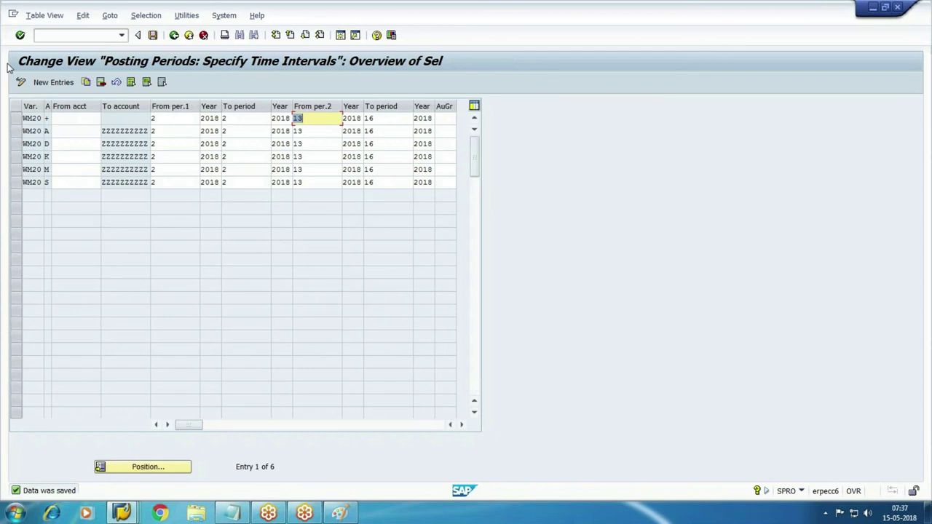
# Go back from the WM20 table to the Display IMG tree with F3, then move over to Paint
pyautogui.press('F3')
pyautogui.press('F3')
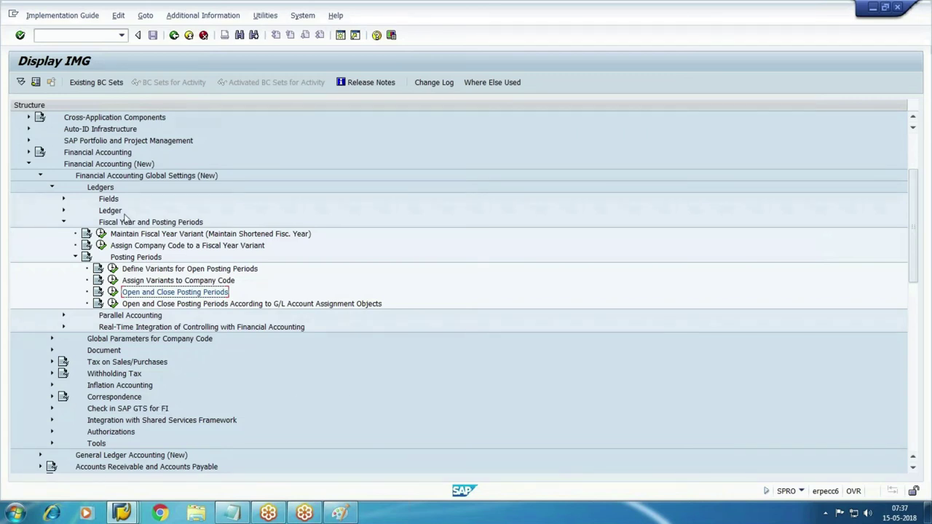
pyautogui.click(339, 513)
# Finish the July–June note and draw a long horizontal timeline, moving it slightly lower
pyautogui.click(341, 258)
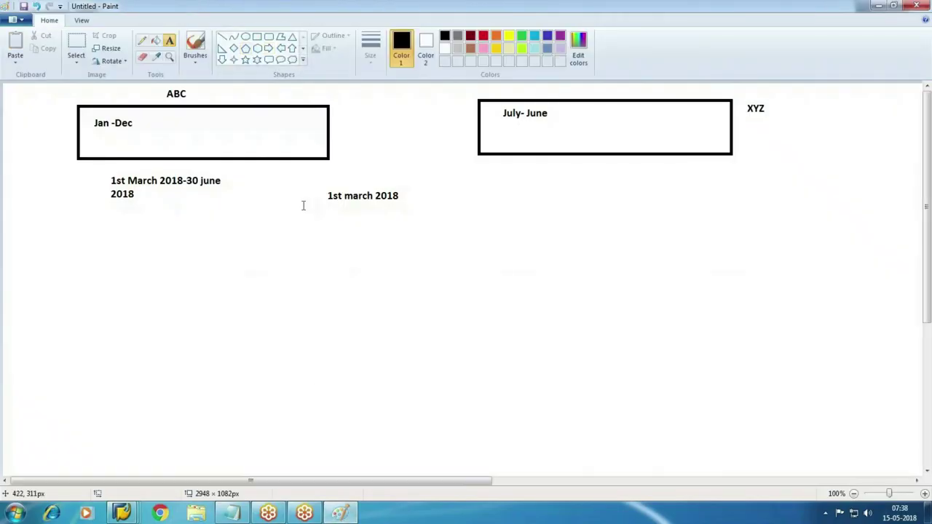
pyautogui.click(222, 36)
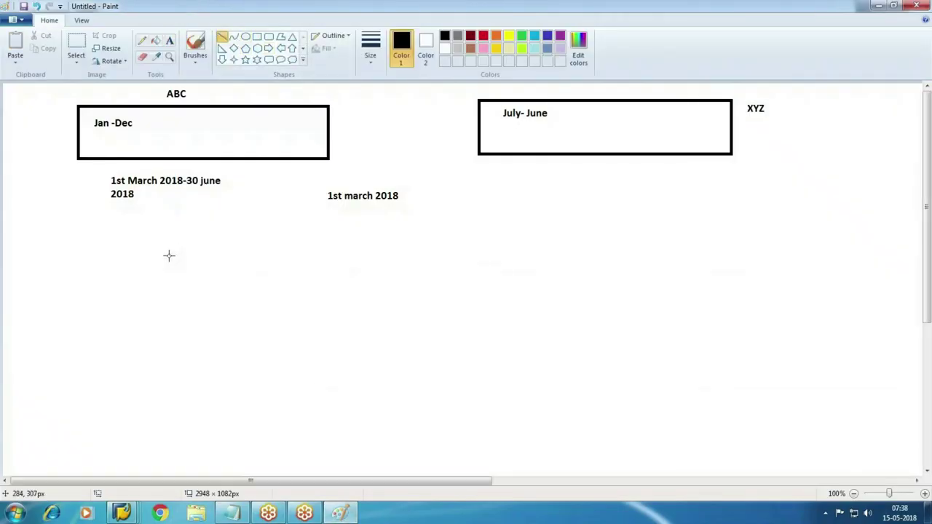
pyautogui.moveTo(141, 264); pyautogui.dragTo(746, 260)
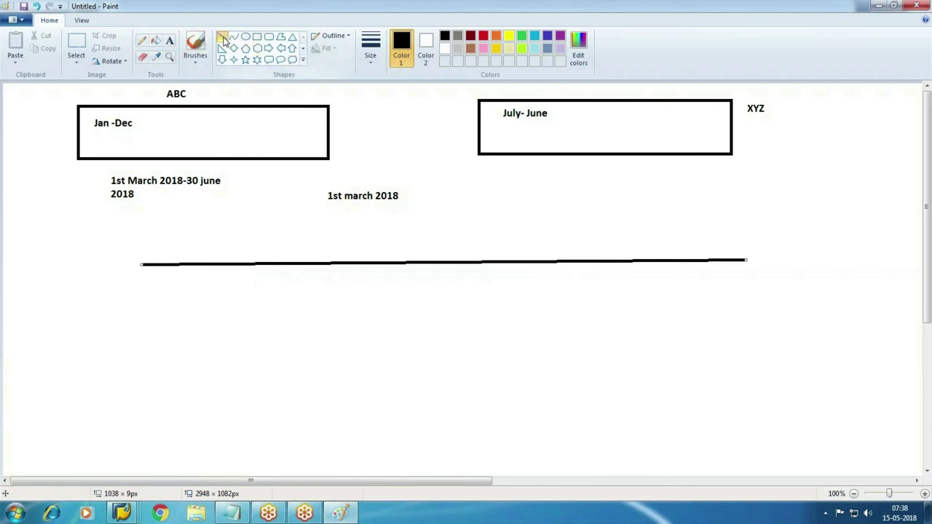
pyautogui.moveTo(264, 265)
pyautogui.mouseDown()
pyautogui.moveTo(264, 298)
pyautogui.moveTo(282, 239)
pyautogui.moveTo(263, 365)
pyautogui.mouseUp()
pyautogui.click(278, 297)
# Draw vertical dividers down from the timeline and start a text box above its left section
pyautogui.moveTo(369, 240); pyautogui.dragTo(372, 374)
pyautogui.moveTo(540, 238); pyautogui.dragTo(541, 268)
pyautogui.moveTo(541, 300); pyautogui.dragTo(549, 359)
pyautogui.moveTo(668, 242); pyautogui.dragTo(672, 356)
pyautogui.click(169, 42)
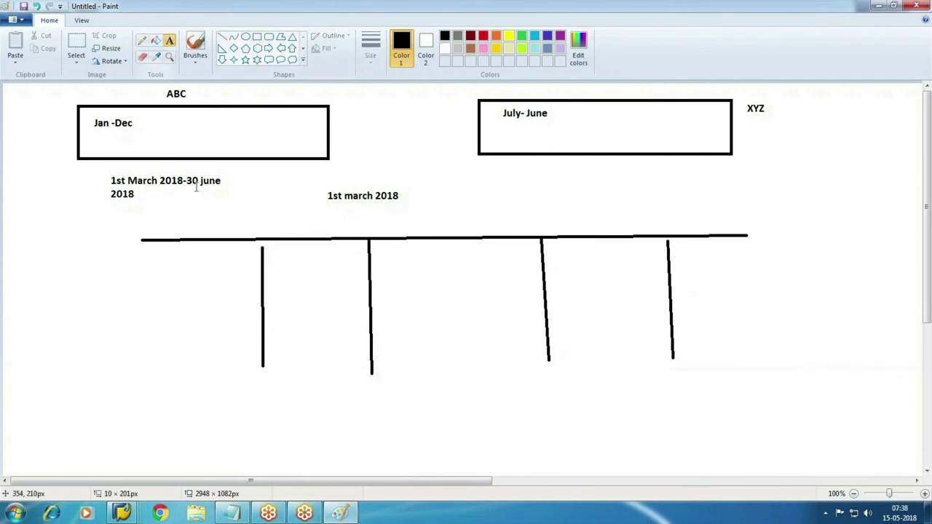
pyautogui.moveTo(142, 215); pyautogui.dragTo(249, 239)
# Label the timeline sections Period-1, Period-2 and Period-3
pyautogui.write('Period')
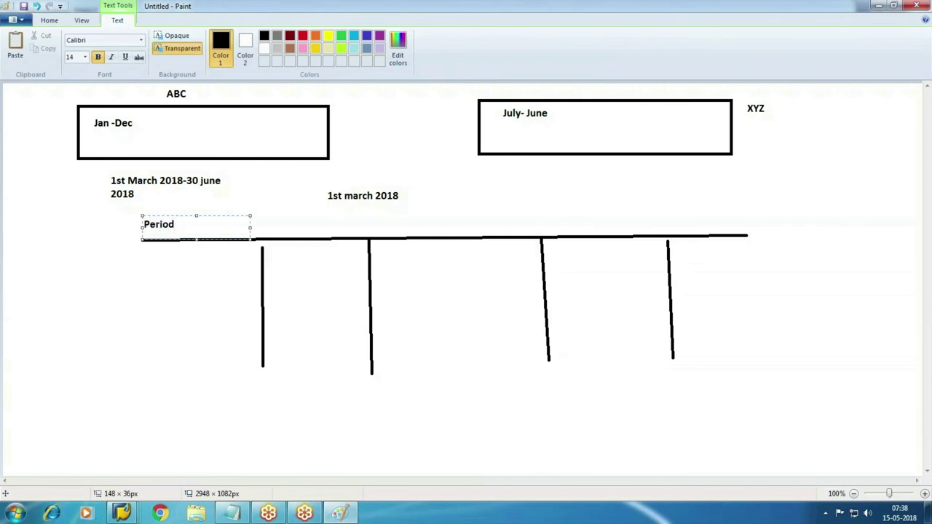
pyautogui.write('1')
pyautogui.click(480, 325)
pyautogui.moveTo(398, 213); pyautogui.dragTo(502, 237)
pyautogui.write('Period-2')
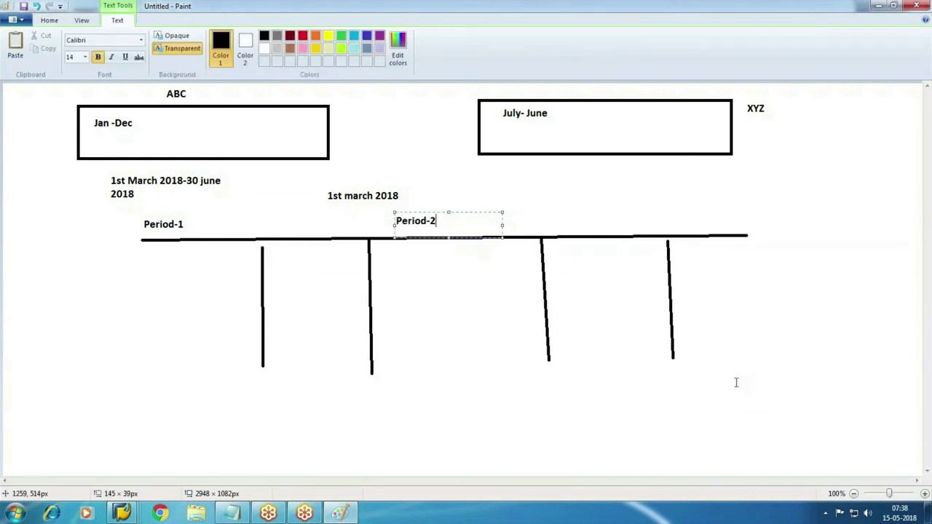
pyautogui.click(583, 243)
pyautogui.moveTo(562, 200); pyautogui.dragTo(667, 229)
pyautogui.write('Period-3')
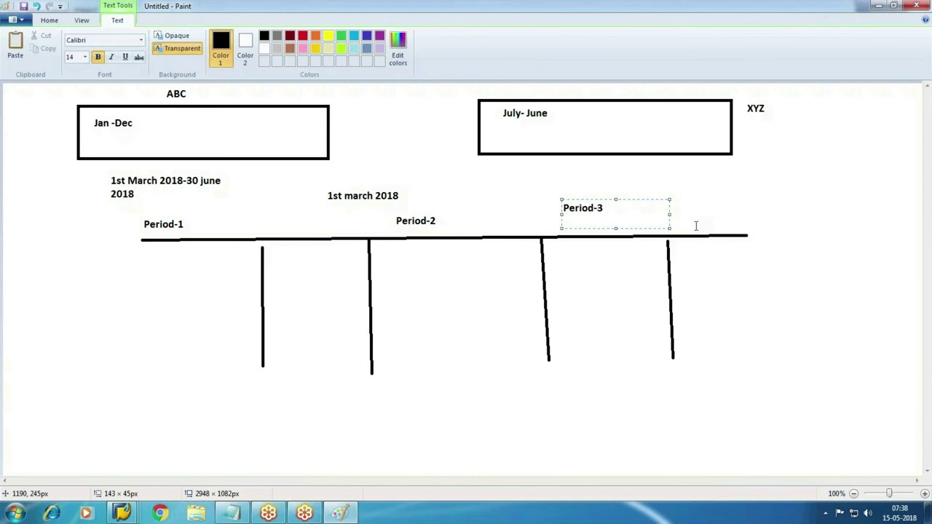
pyautogui.click(609, 273)
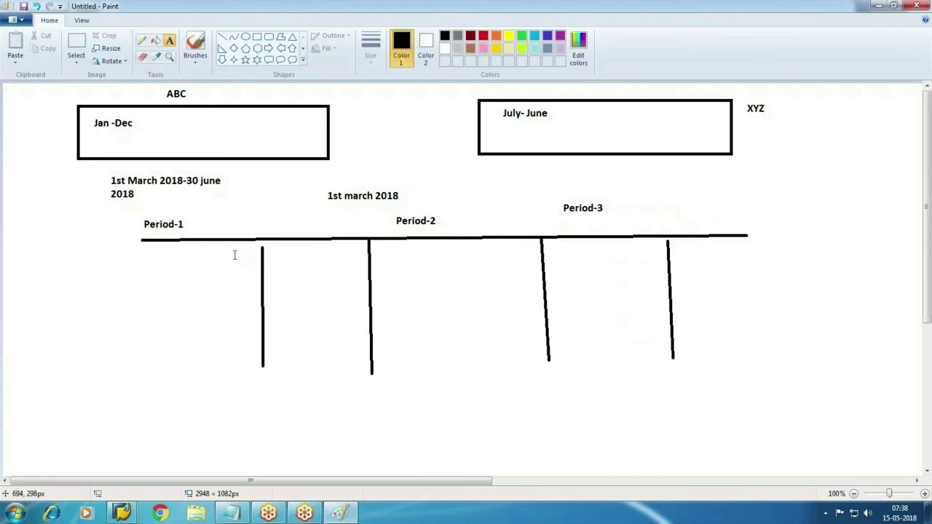
# Add the notes 'Normal Period', 'spl Period' and 'controlling' beneath the three sections
pyautogui.moveTo(142, 256); pyautogui.dragTo(251, 286)
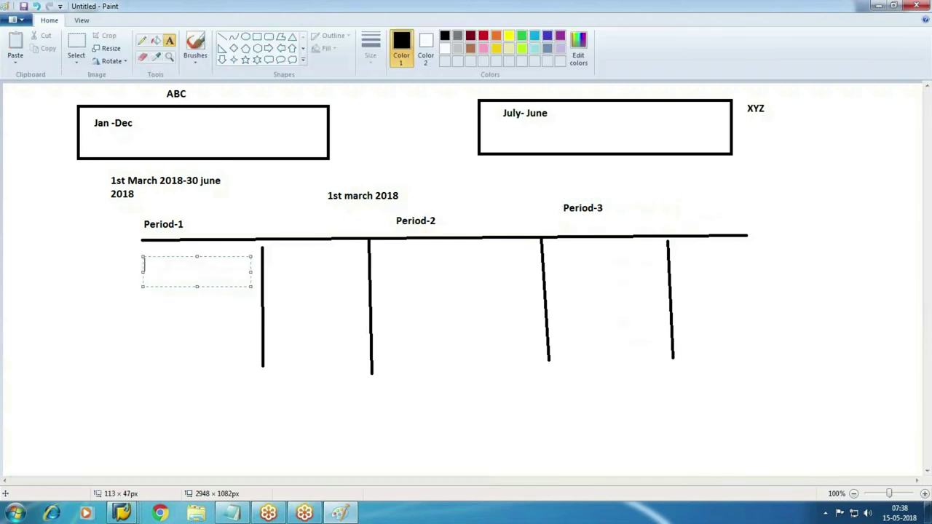
pyautogui.write('Normal Period')
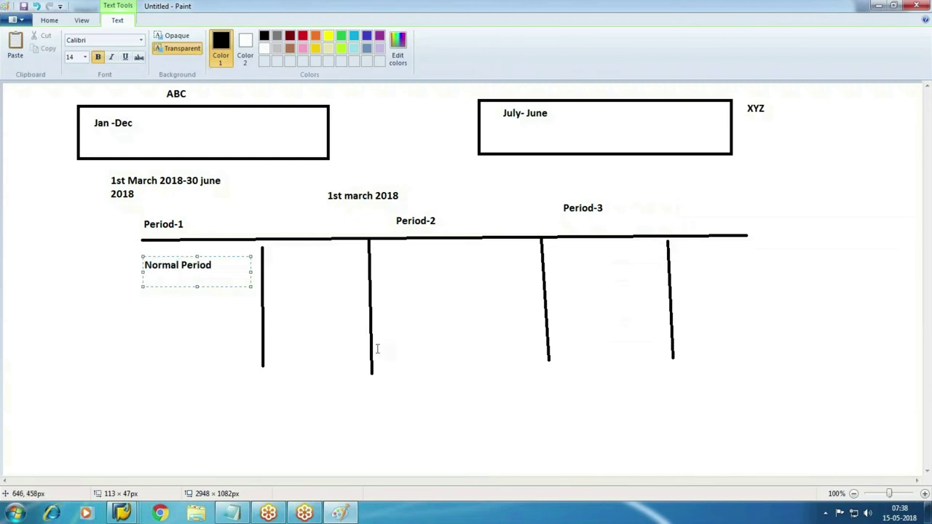
pyautogui.click(410, 262)
pyautogui.moveTo(393, 255); pyautogui.dragTo(501, 275)
pyautogui.write('spl Period')
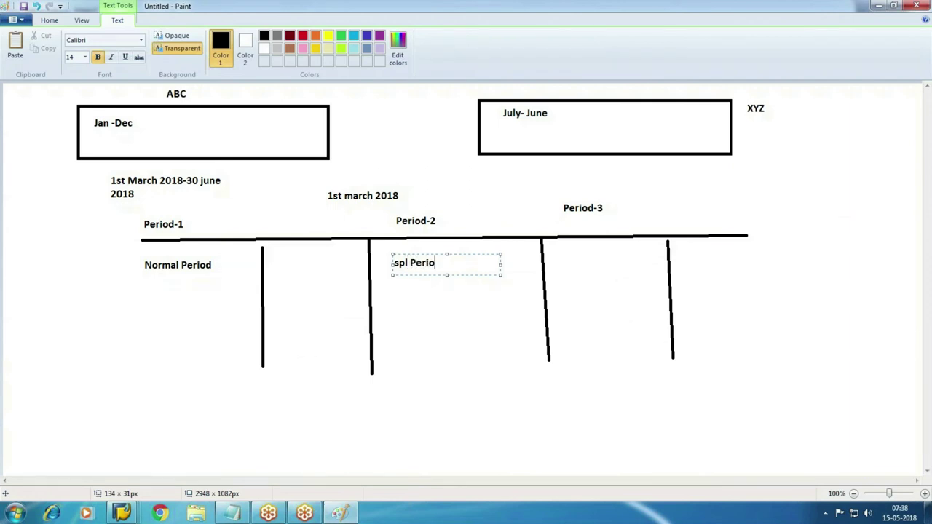
pyautogui.click(548, 248)
pyautogui.moveTo(548, 248); pyautogui.dragTo(656, 275)
pyautogui.write('controlling')
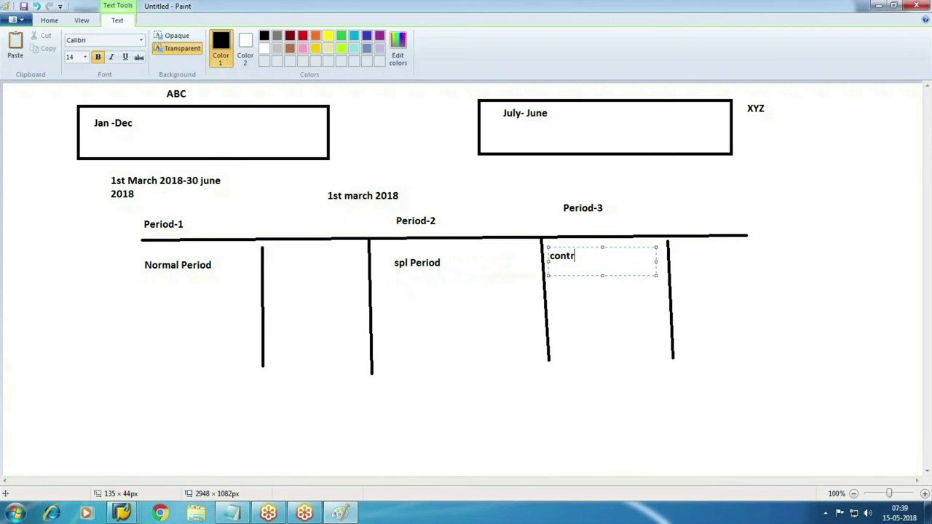